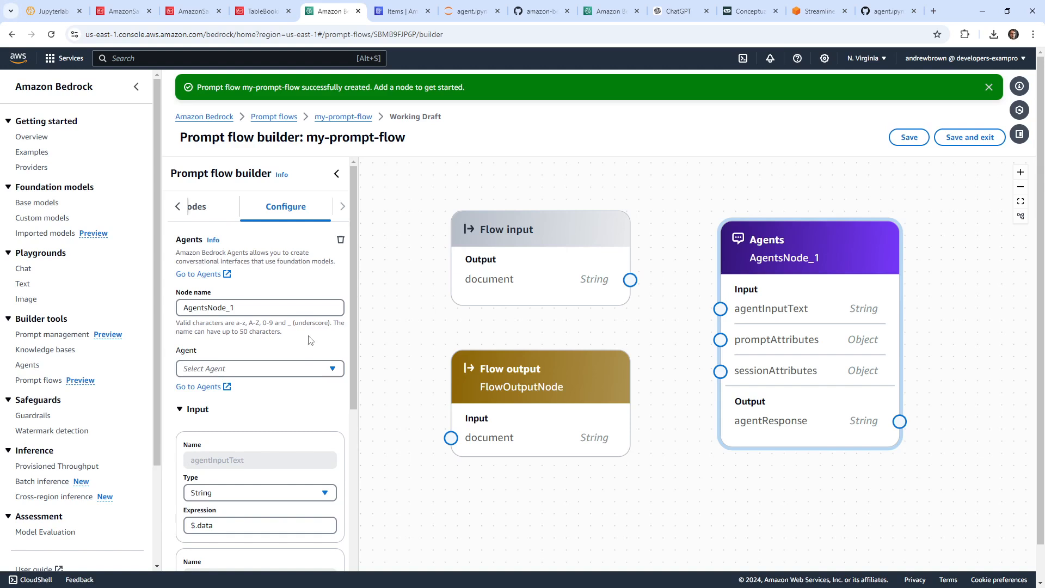
Reposition the Flow input and Agents nodes on the canvas and connect Flow input's document output to agentInputText.
click(178, 207)
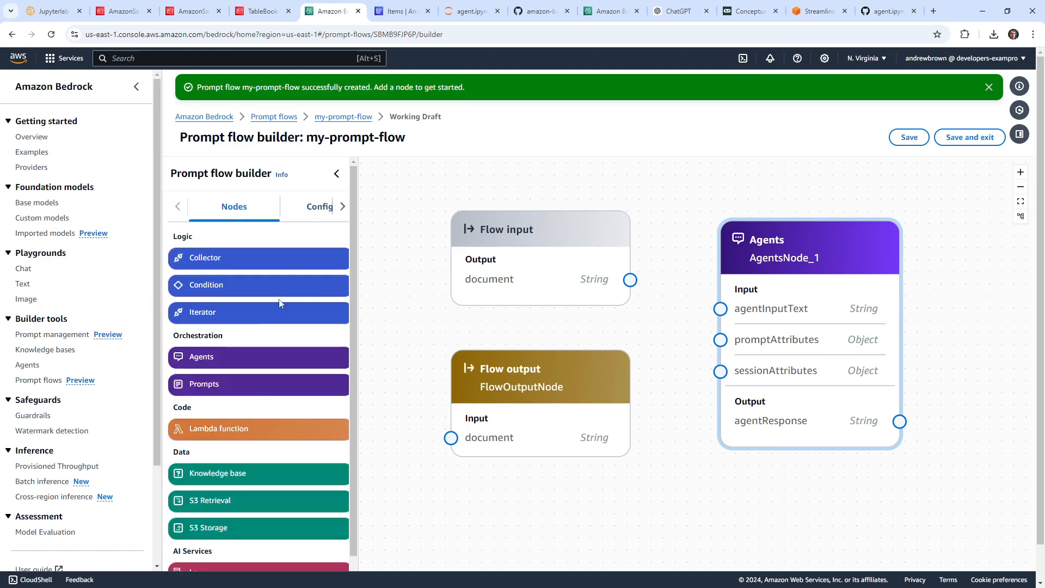
scroll(265, 387, down, 1)
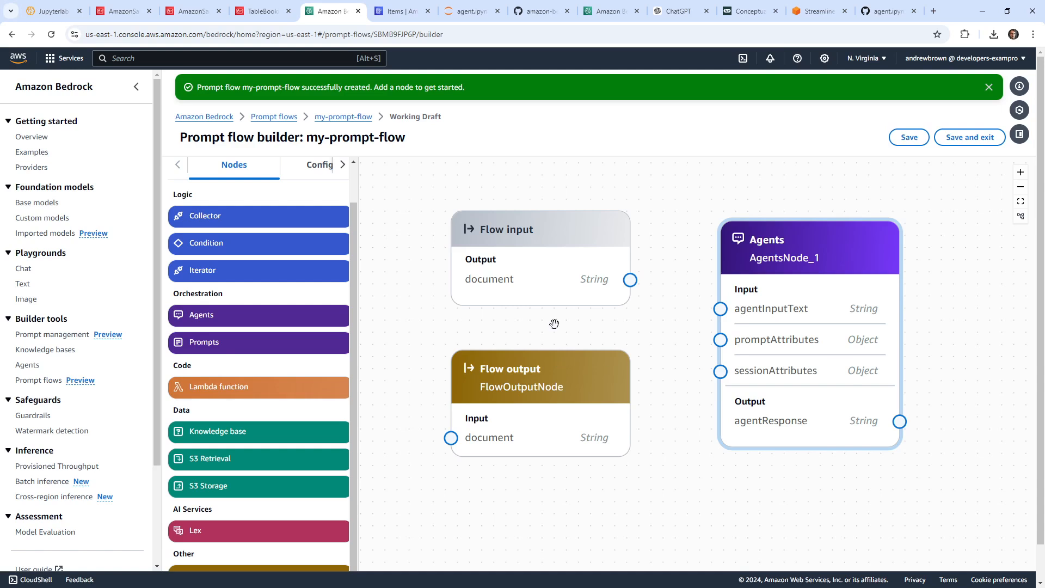
drag(546, 237, 502, 213)
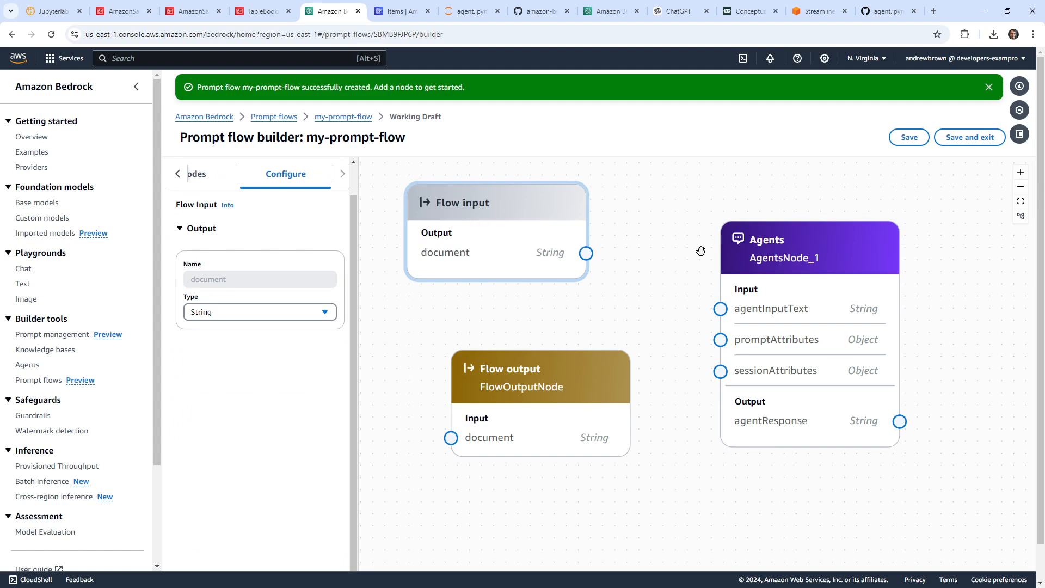
drag(789, 233, 756, 209)
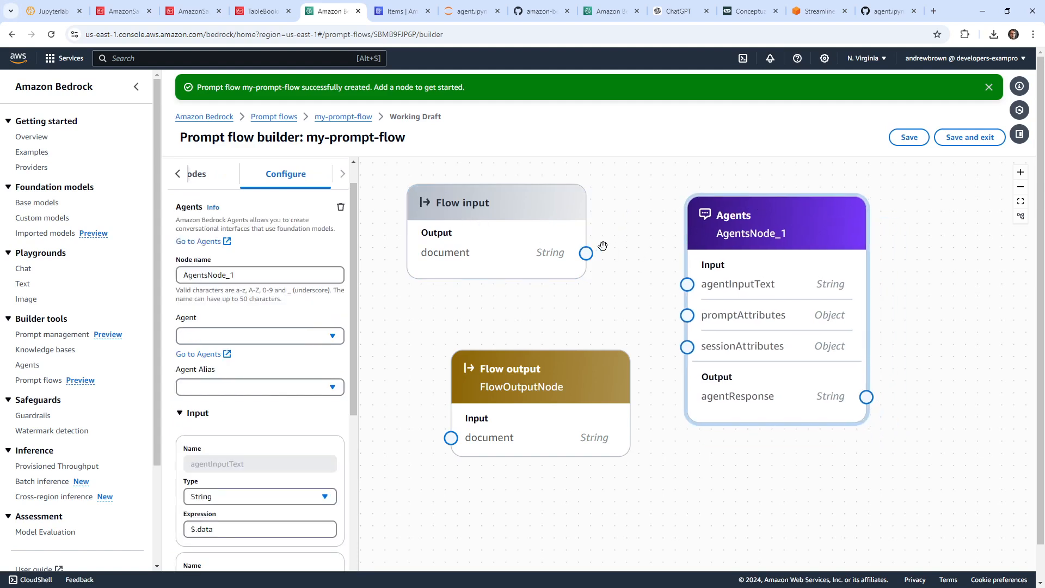
drag(586, 253, 688, 284)
Place the Flow output node to the right of the Agents node and connect agentResponse to its document input.
drag(841, 468, 761, 458)
drag(465, 346, 953, 301)
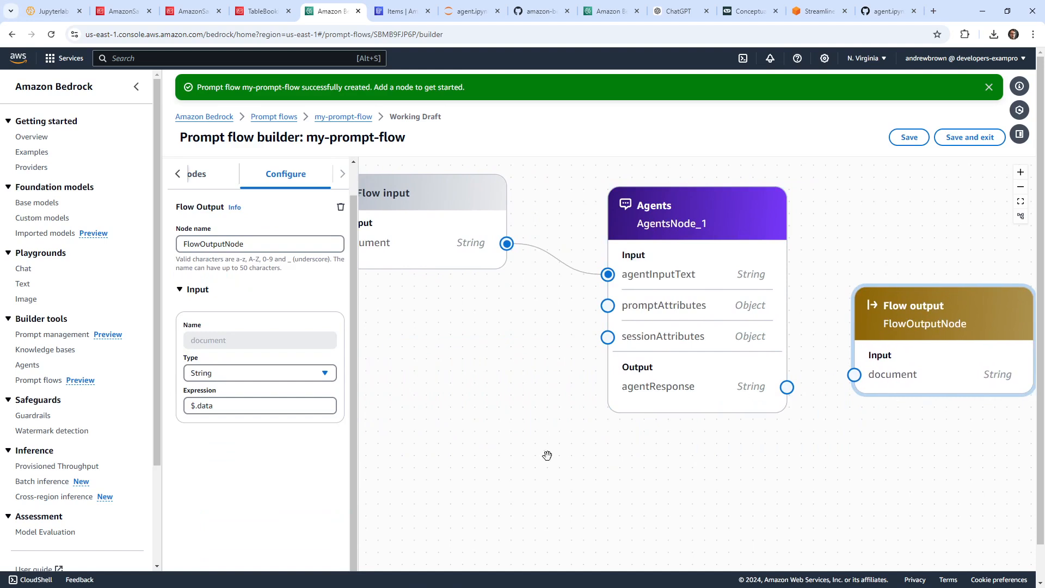
drag(498, 428, 665, 462)
click(614, 235)
drag(615, 235, 533, 226)
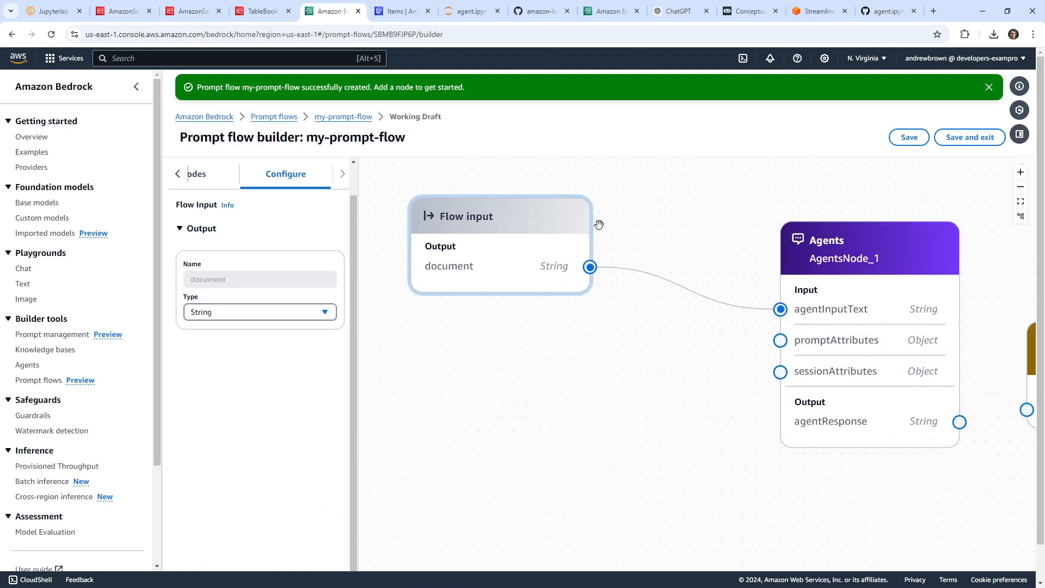
drag(948, 242, 829, 260)
drag(909, 276, 717, 234)
click(868, 299)
drag(649, 401, 762, 375)
Try to save the prompt flow and dismiss the IAM role policy notice.
click(908, 138)
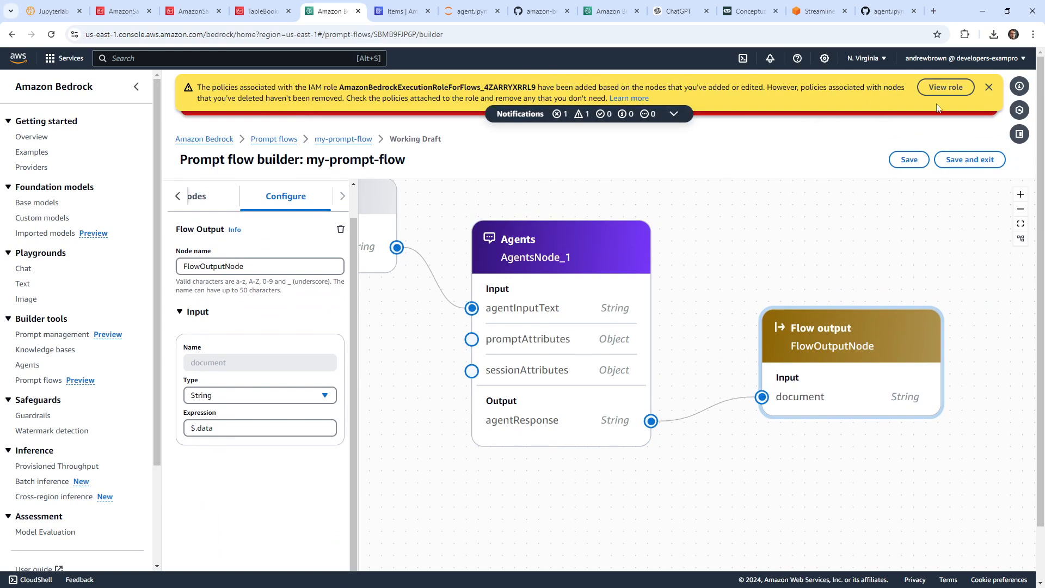
click(987, 87)
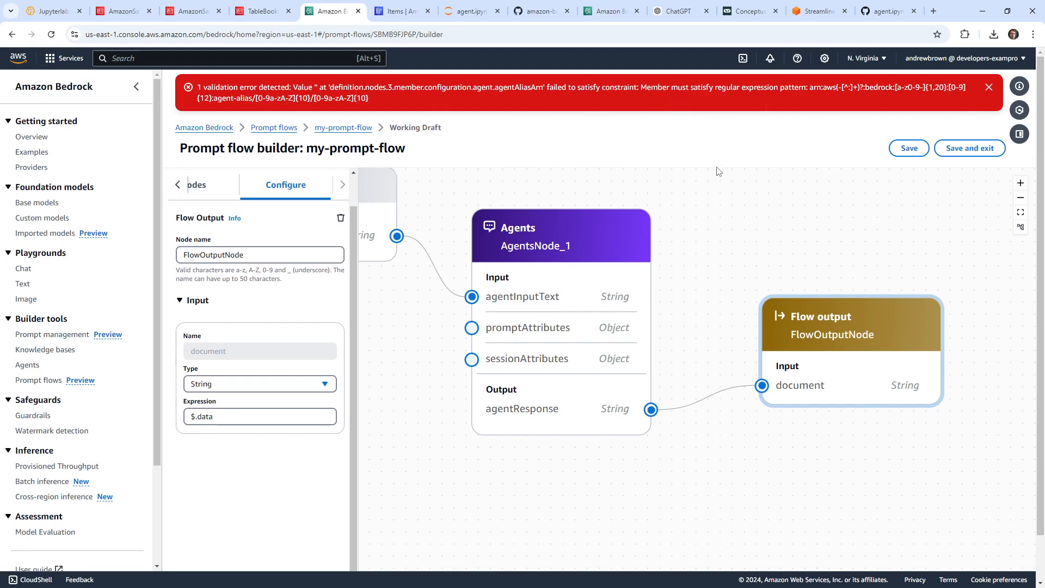
click(912, 156)
Configure the Agents node with the restaurant-agent agent, the node name ResturantAgent and the agent alias restaurant-cool.
click(579, 304)
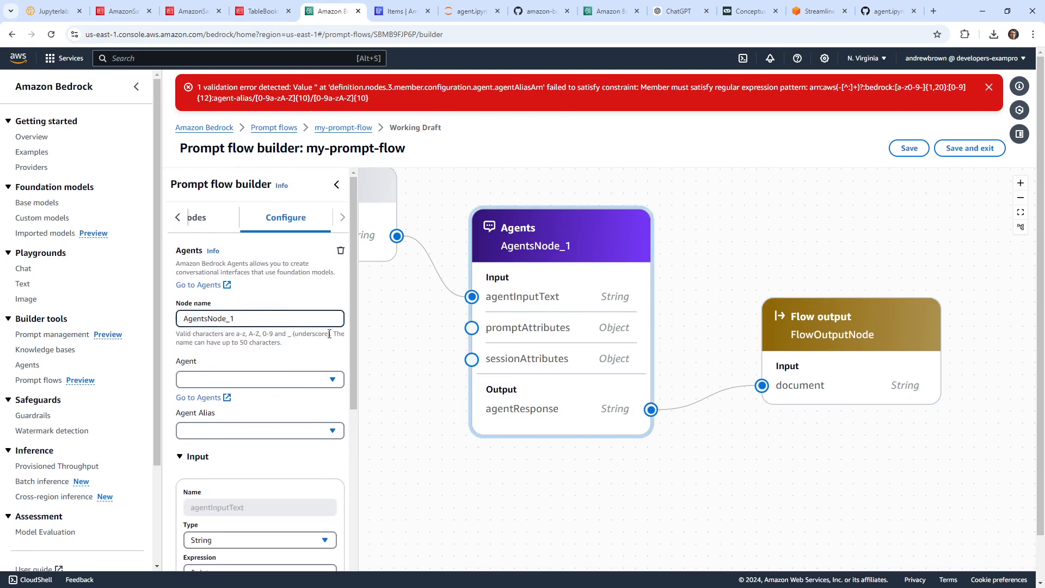
click(298, 384)
click(274, 398)
drag(264, 319, 173, 309)
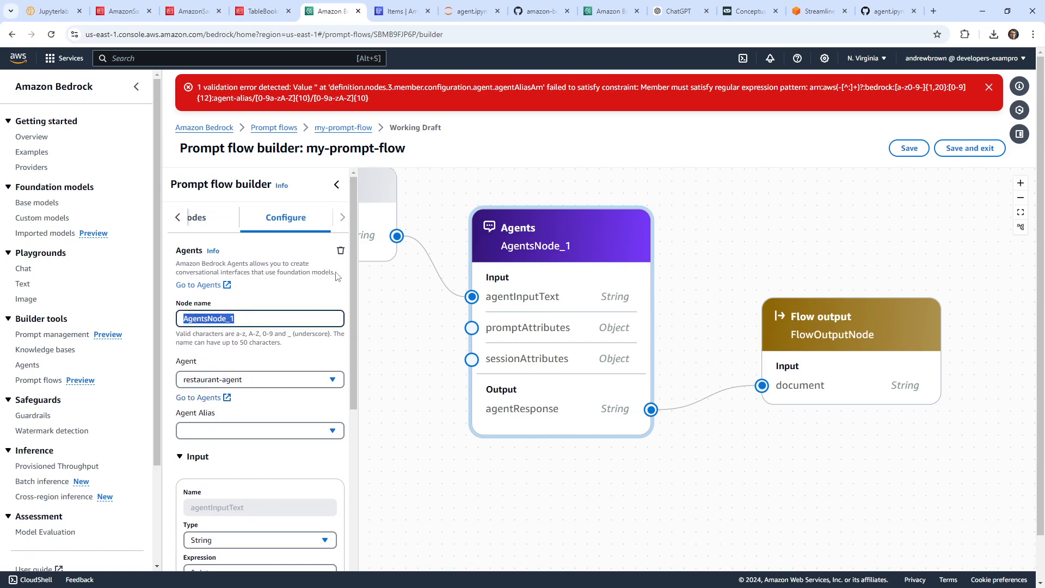
text(Restur)
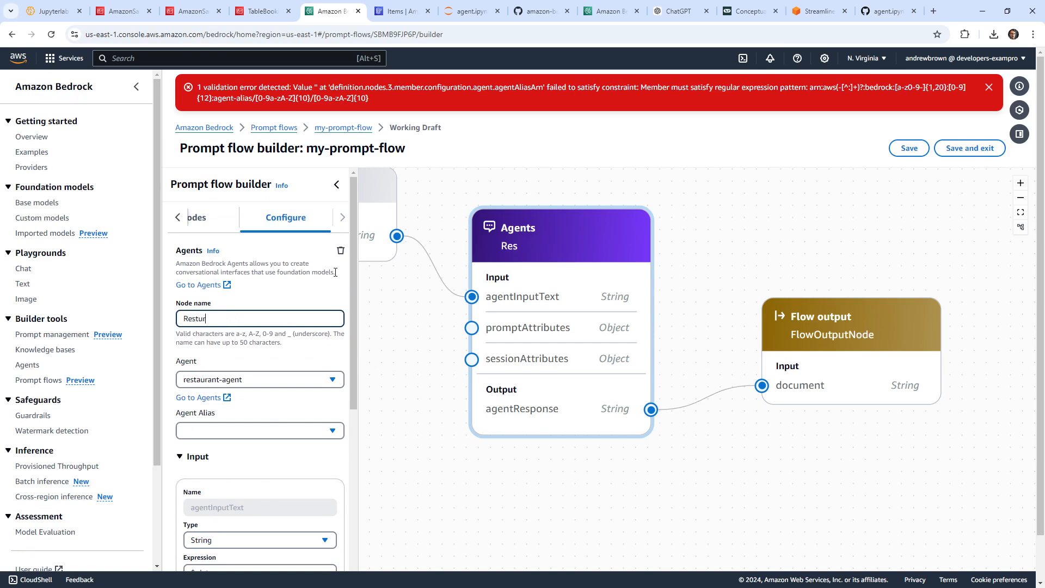
text(antAgent)
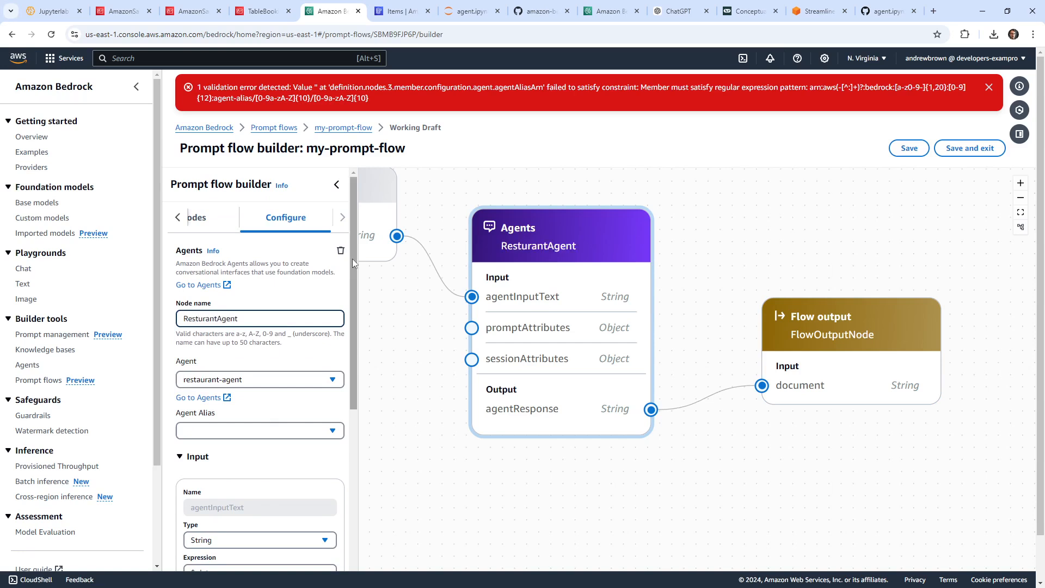
click(232, 430)
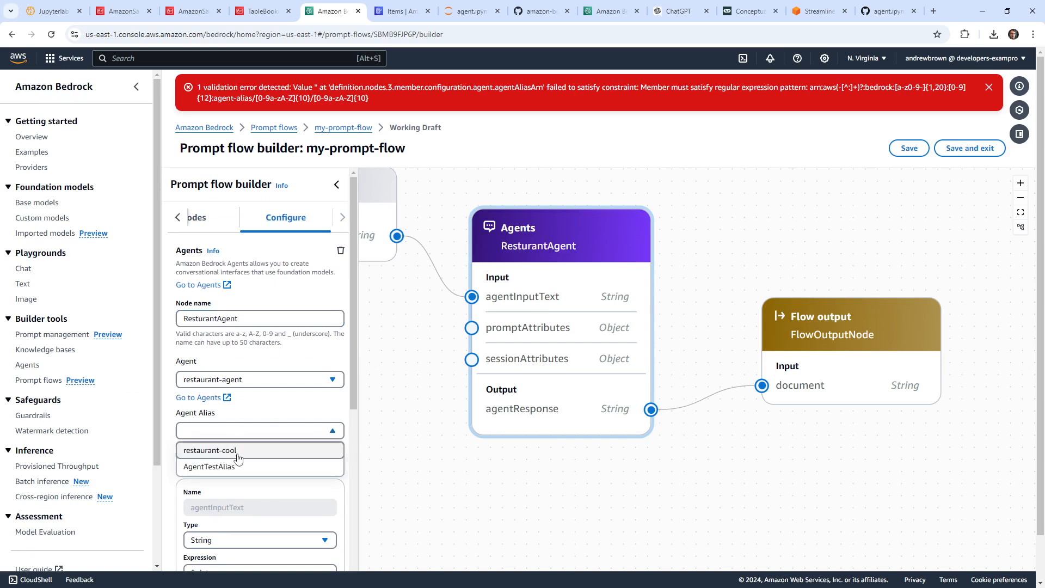
click(242, 450)
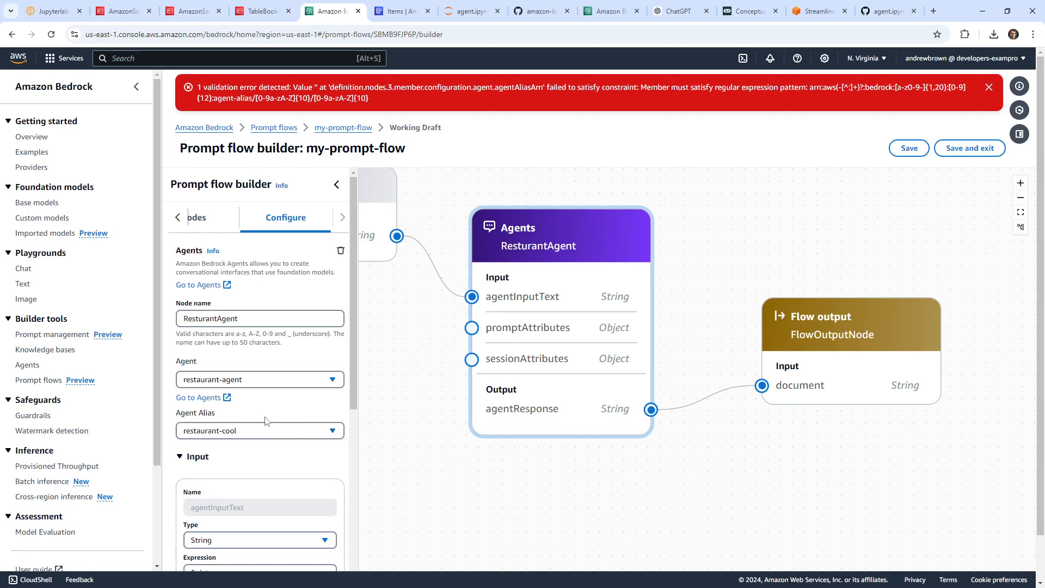
Review the types, expressions and optional-input settings of the agent node's agentInputText, promptAttributes and sessionAttributes inputs.
scroll(262, 393, down, 3)
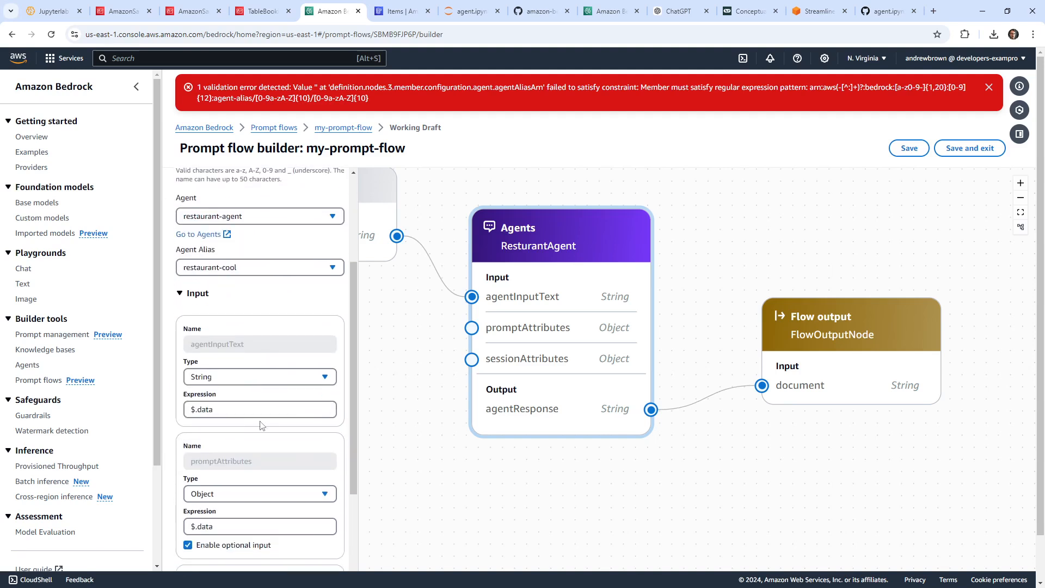
scroll(260, 424, down, 1)
click(290, 328)
click(290, 329)
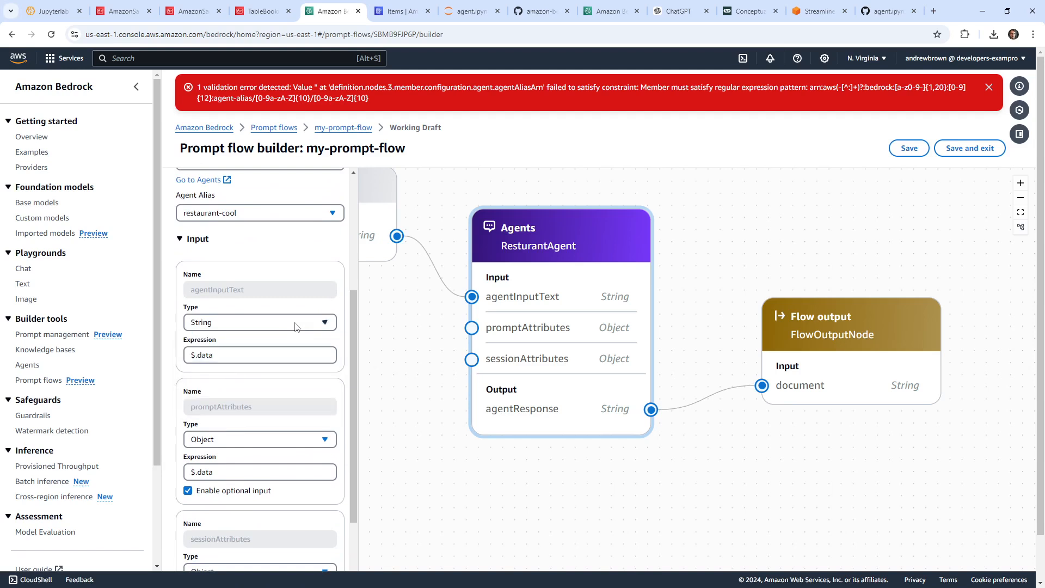
scroll(259, 415, down, 3)
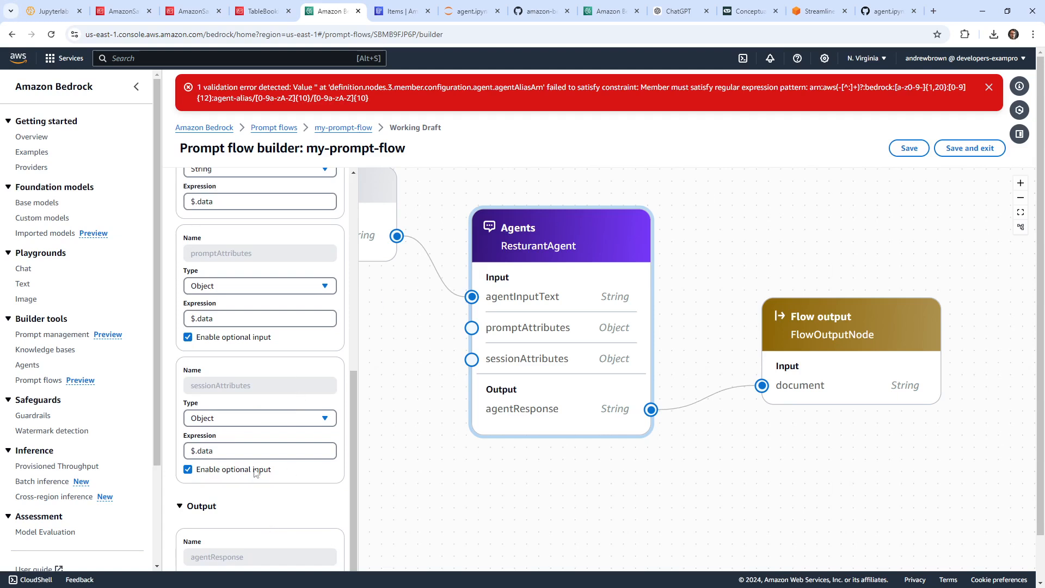
scroll(256, 473, up, 2)
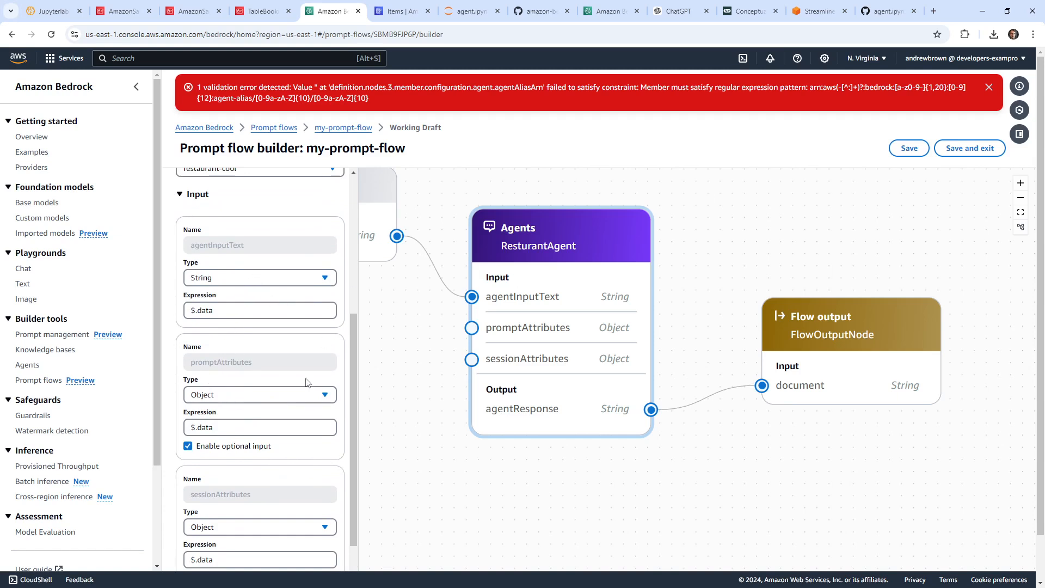
scroll(306, 378, down, 2)
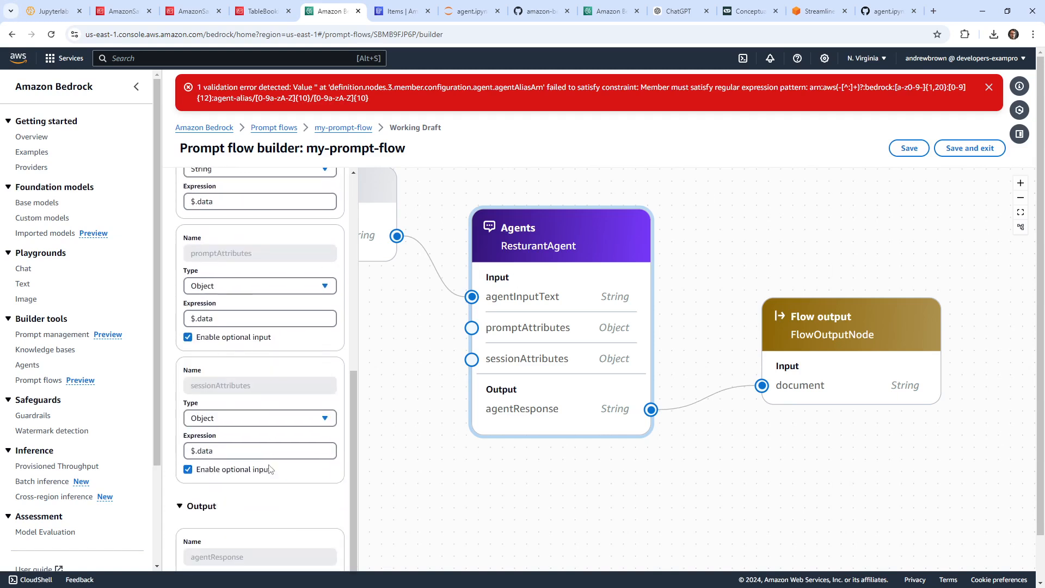
Save the prompt flow and dismiss the notifications.
click(907, 148)
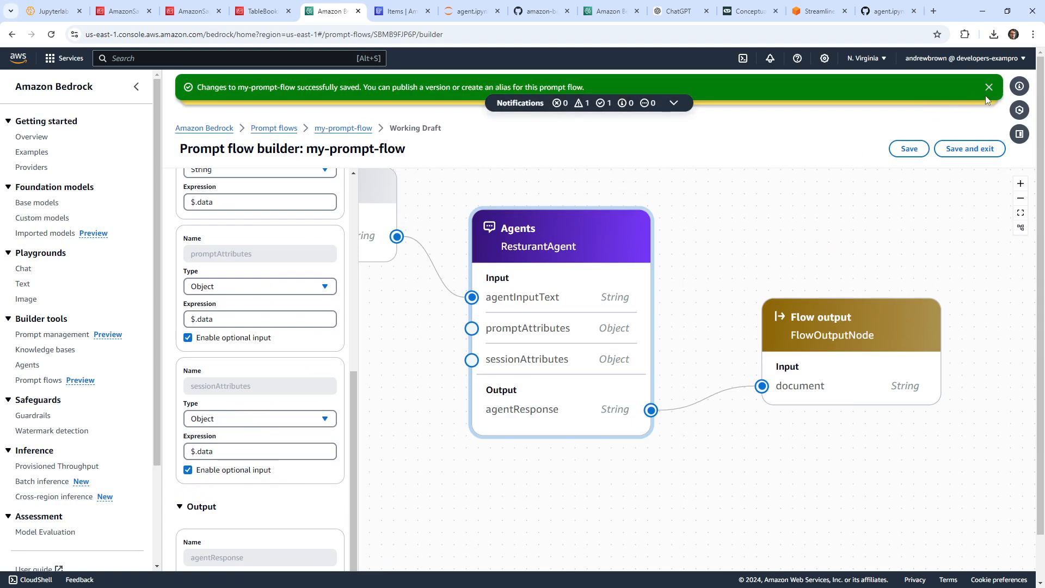
click(990, 87)
click(990, 87)
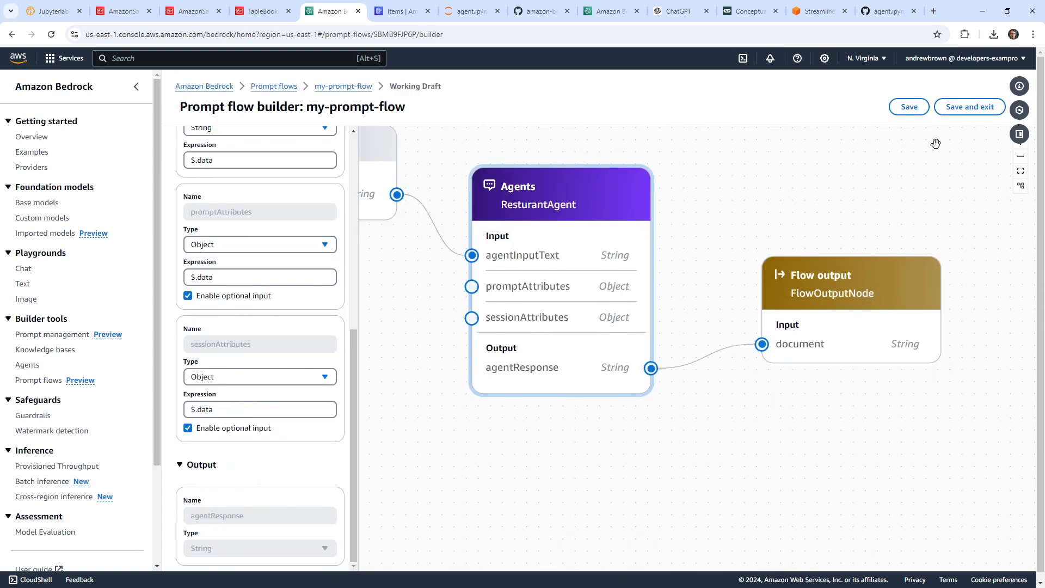
Test the prompt flow by running the question "What do you have for the adult menu?".
click(1019, 136)
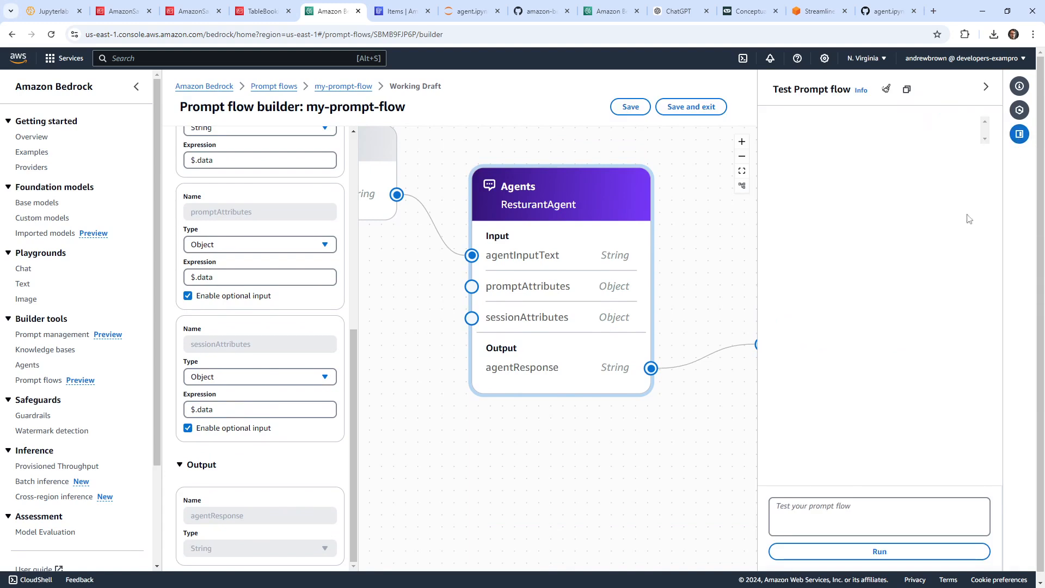
click(863, 509)
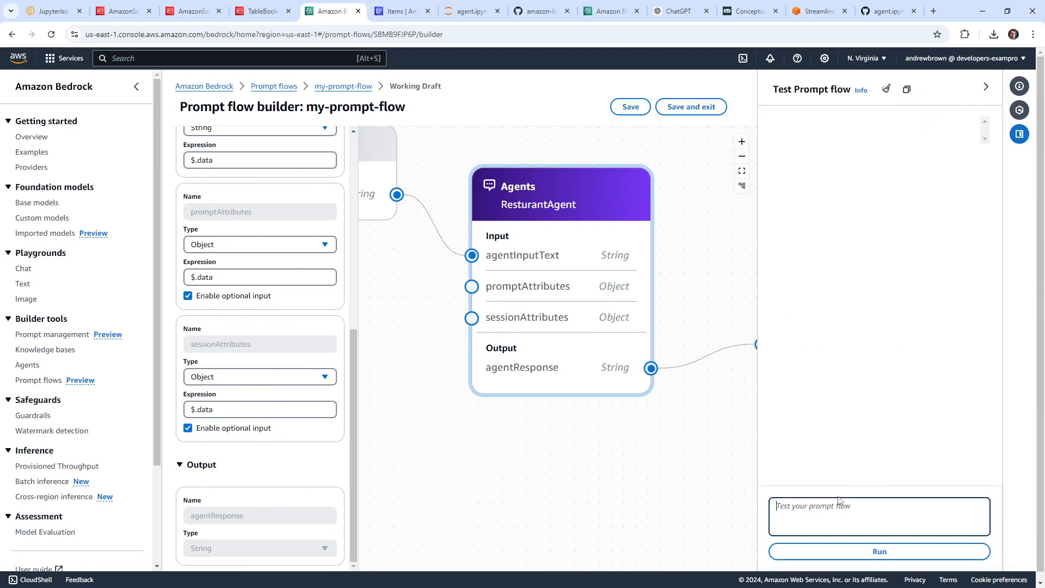
text(What isdo you have for th ad)
key(BackSpace)
key(BackSpace)
key(BackSpace)
text(e)
click(877, 551)
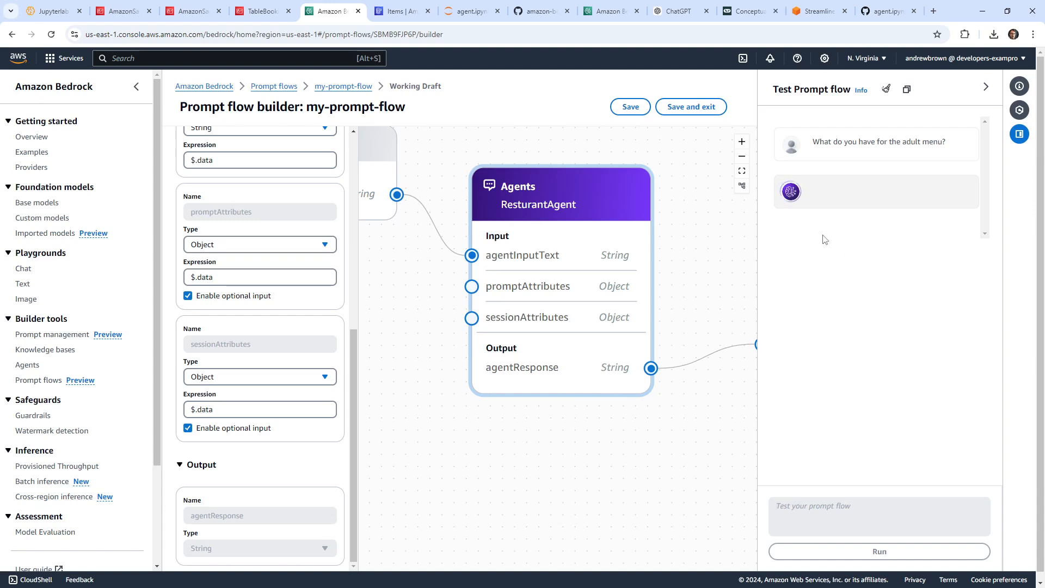
Read through the test response about the adult menu and compare it with the connected nodes in the flow.
click(742, 157)
click(744, 158)
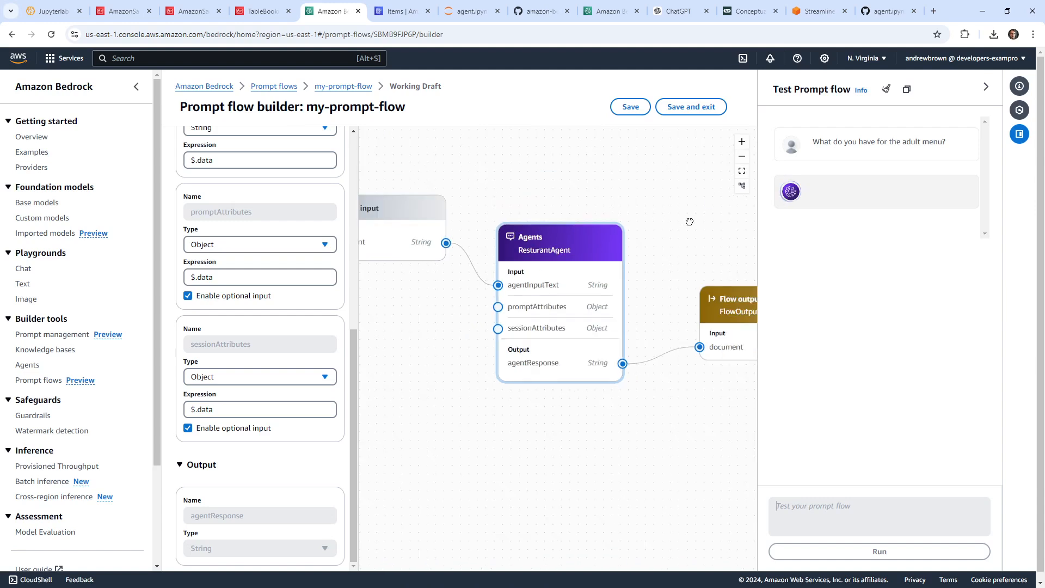
drag(682, 233, 735, 199)
drag(621, 404, 604, 399)
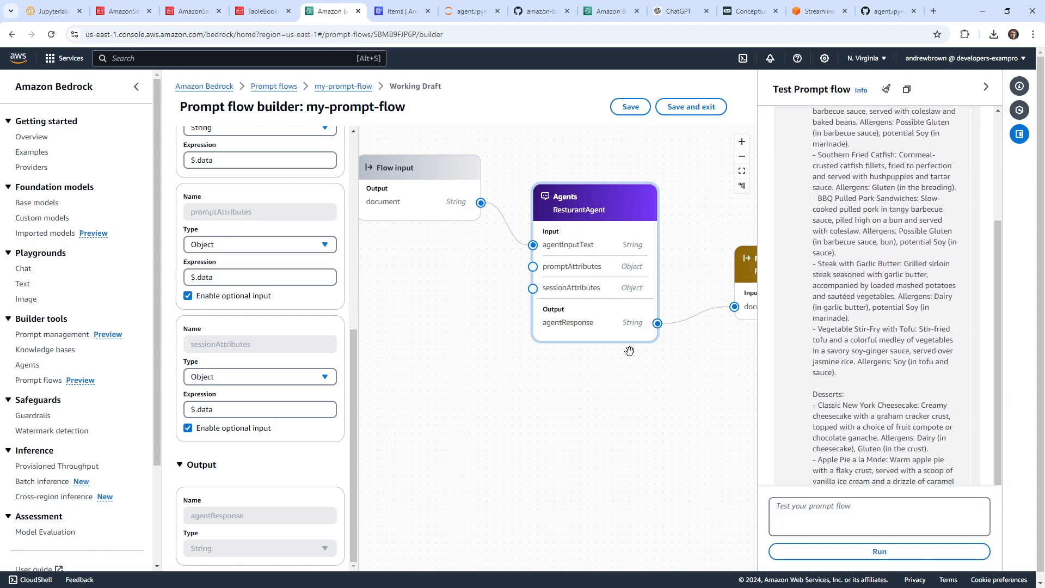
scroll(793, 288, up, 3)
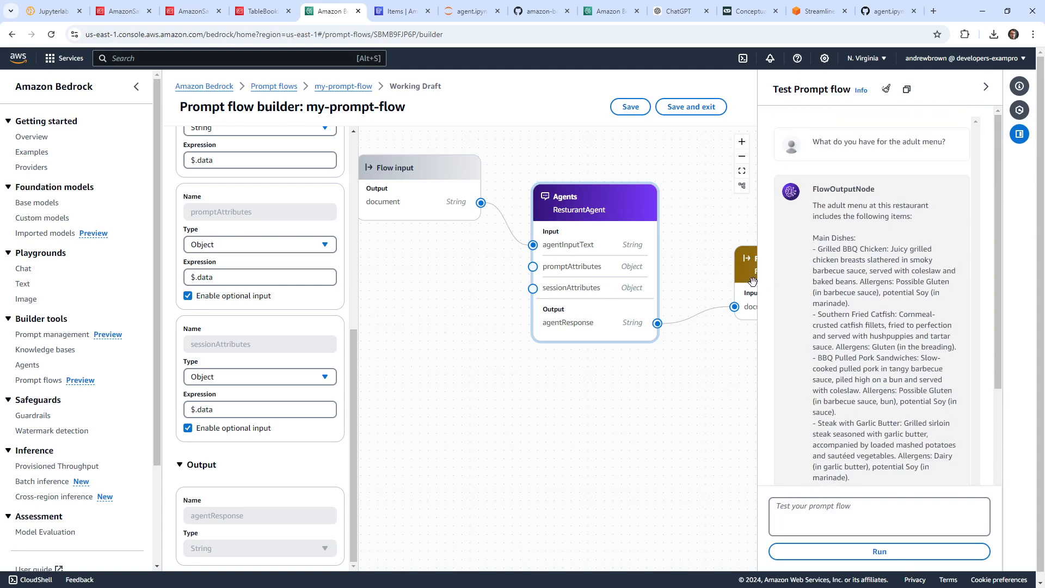
scroll(834, 297, down, 4)
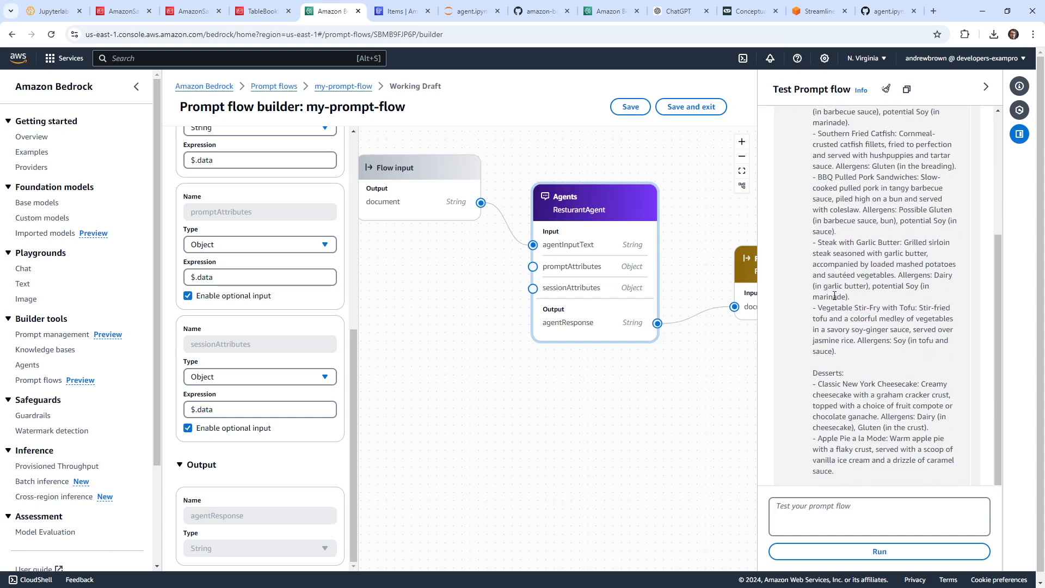
scroll(834, 297, up, 4)
scroll(834, 296, down, 3)
scroll(834, 297, up, 3)
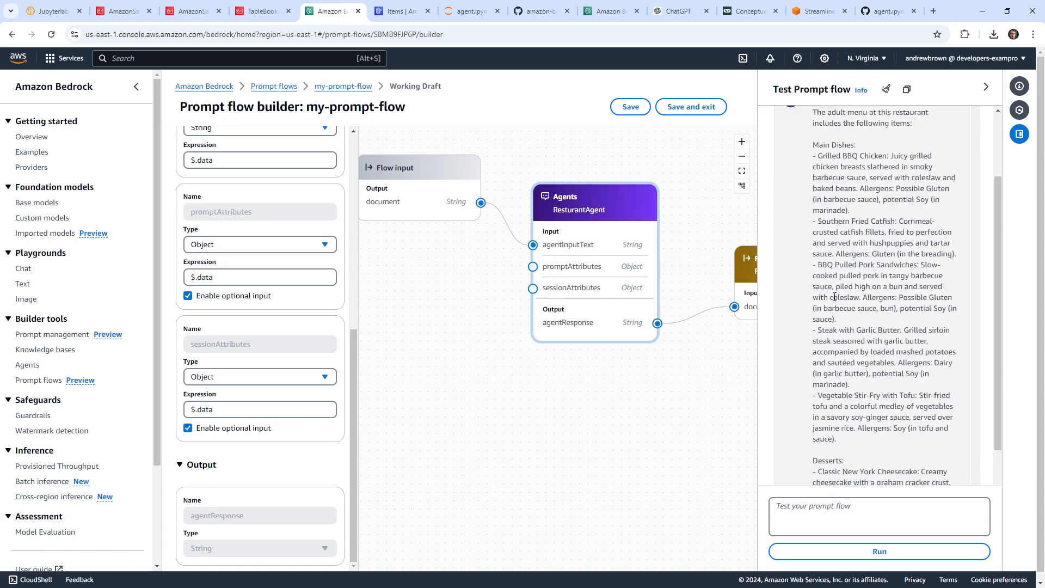
drag(705, 339, 529, 344)
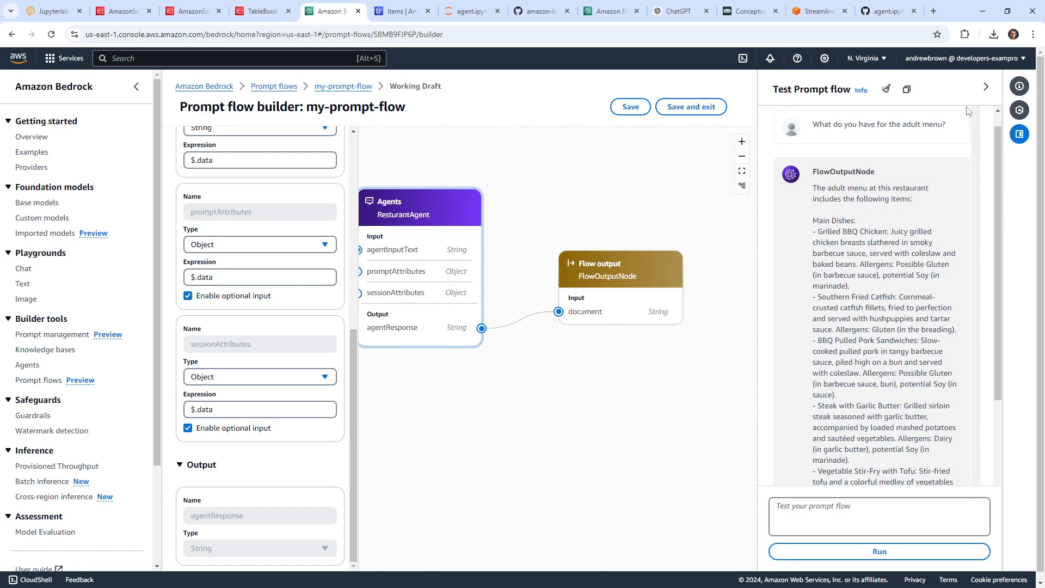
Close the flow test, move the Flow output node farther from the agent node, and show the available node types.
click(986, 87)
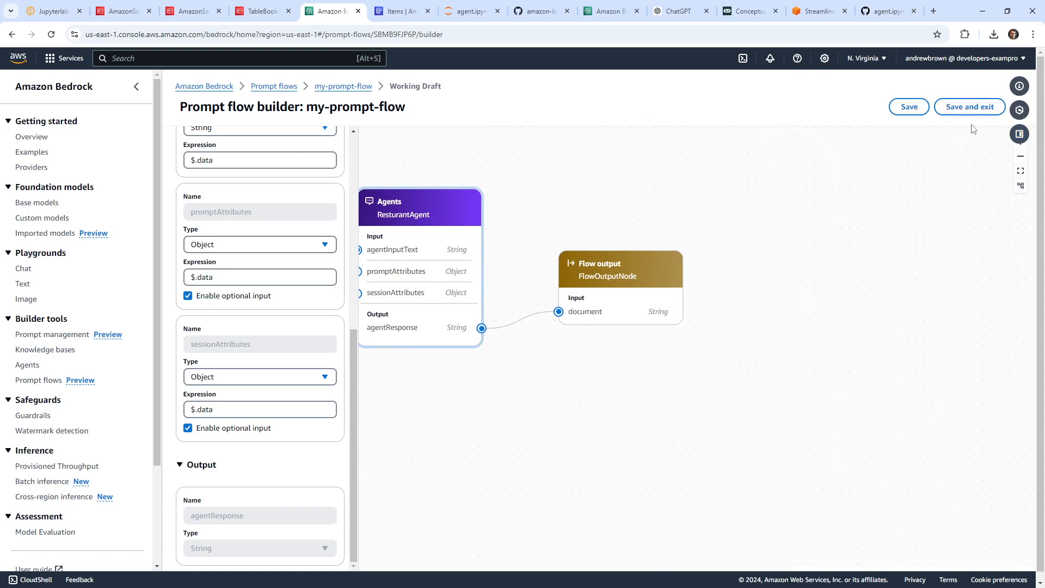
drag(660, 277, 879, 277)
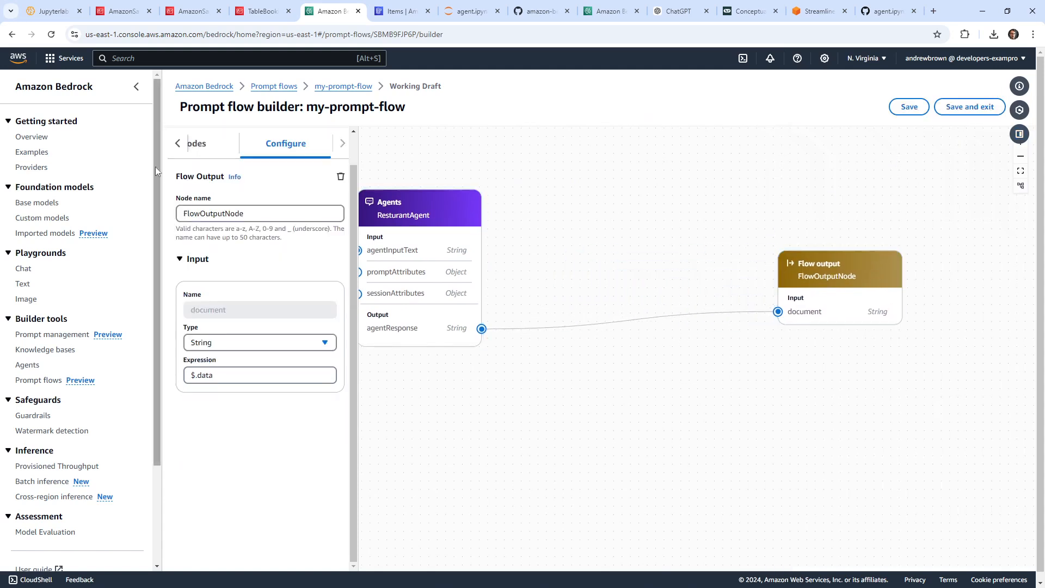
click(177, 143)
click(216, 146)
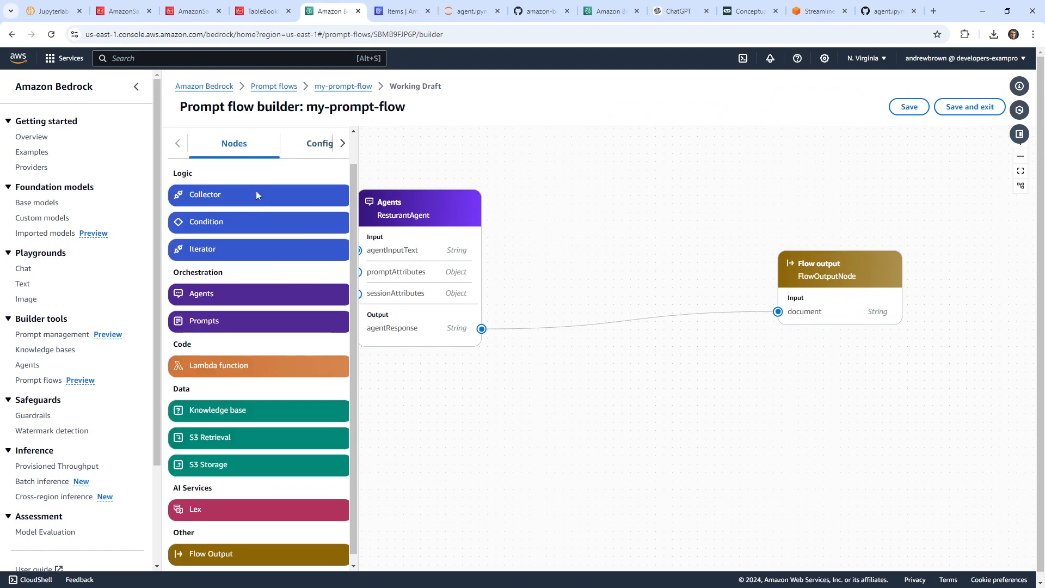
scroll(298, 315, down, 2)
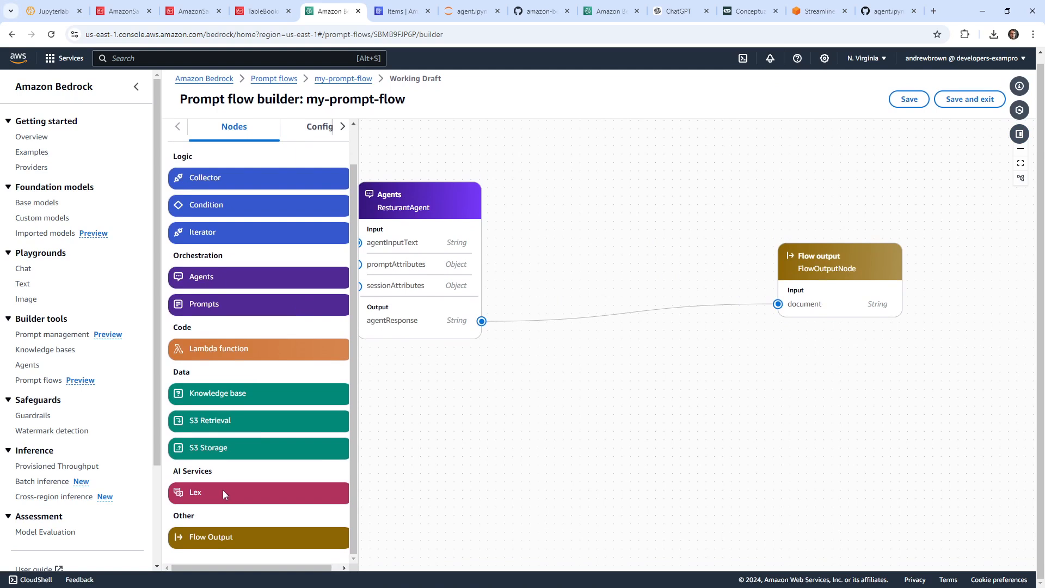
Search the web for "amazon lex" in a new tab, skim the Amazon Lex product page, and close the tab.
click(934, 12)
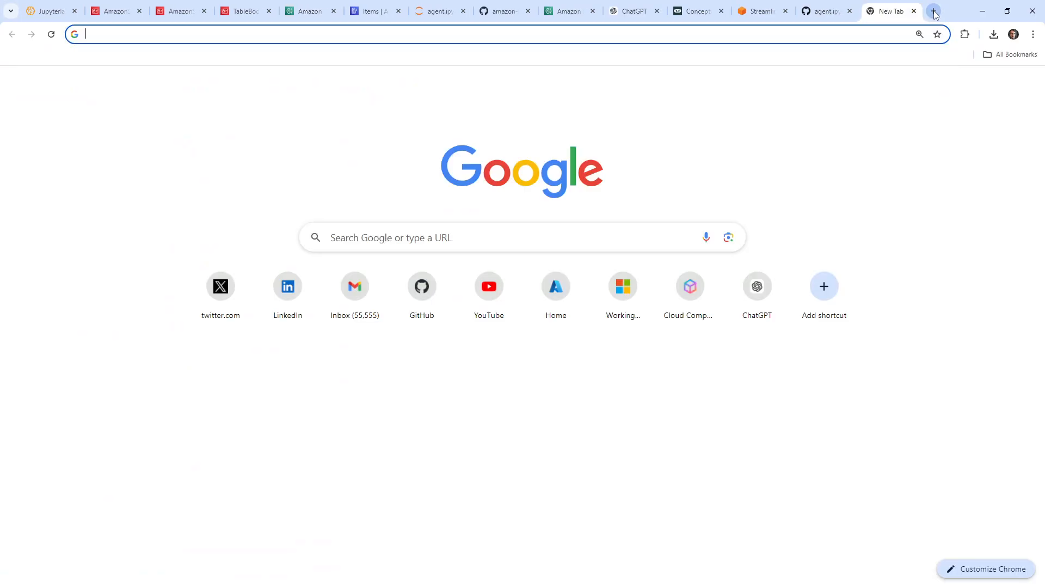
text(amazon lex)
key(Return)
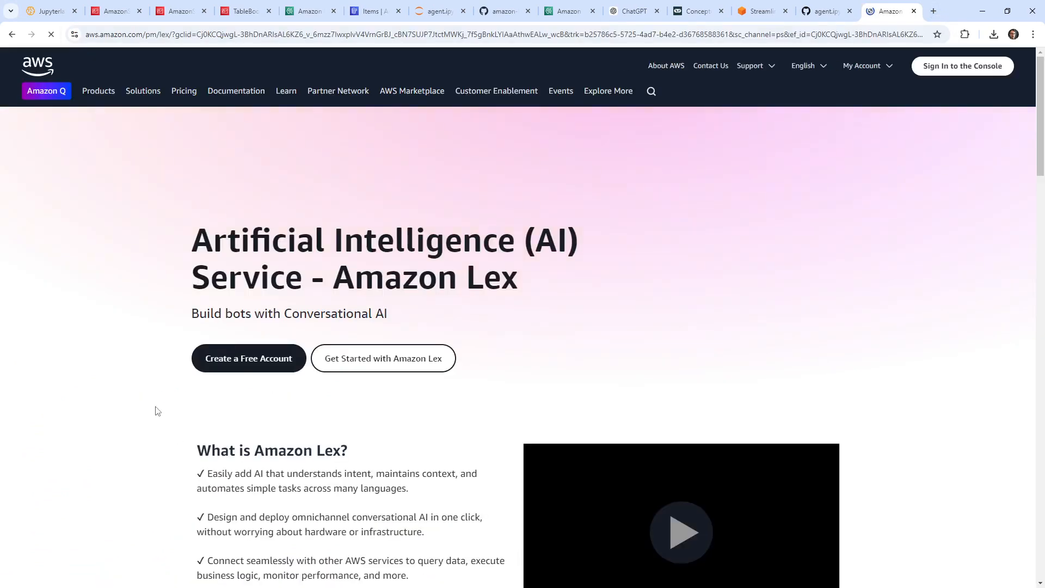
scroll(152, 406, down, 2)
scroll(147, 414, down, 2)
scroll(145, 422, up, 5)
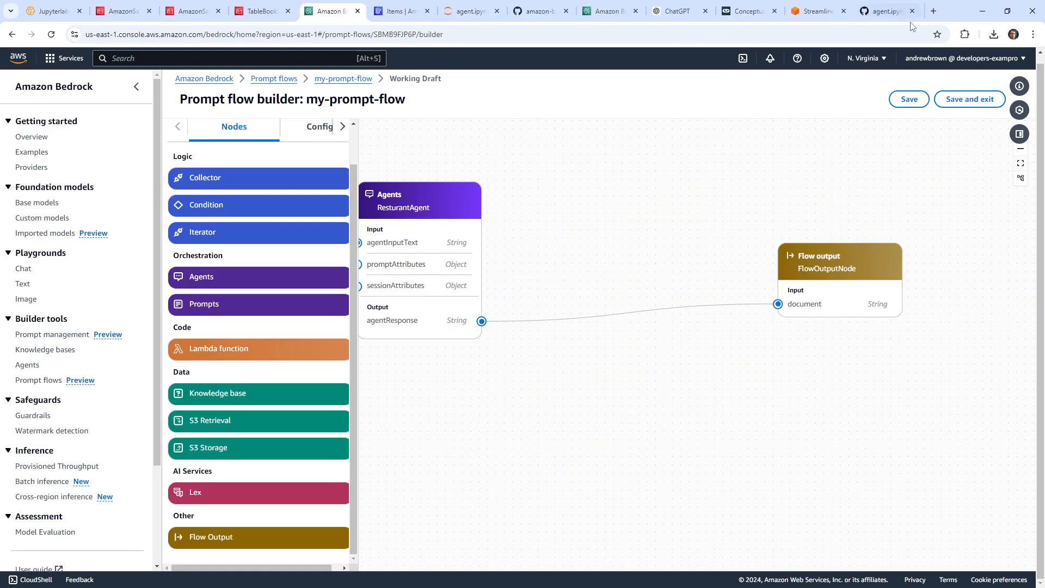
click(913, 11)
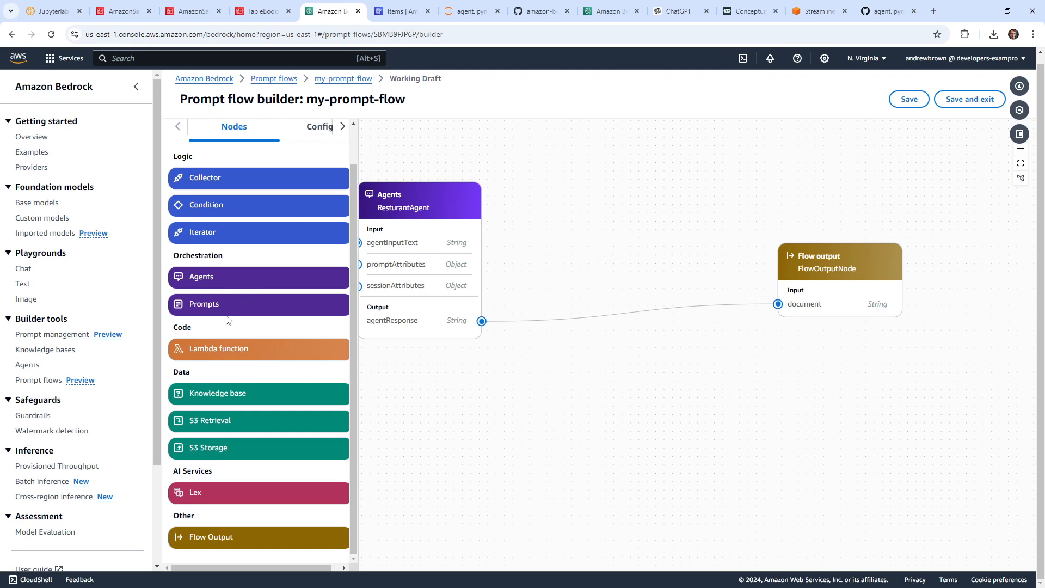
Add a Prompts node between the agent and Flow output nodes and check which saved prompts it can use.
scroll(228, 319, up, 1)
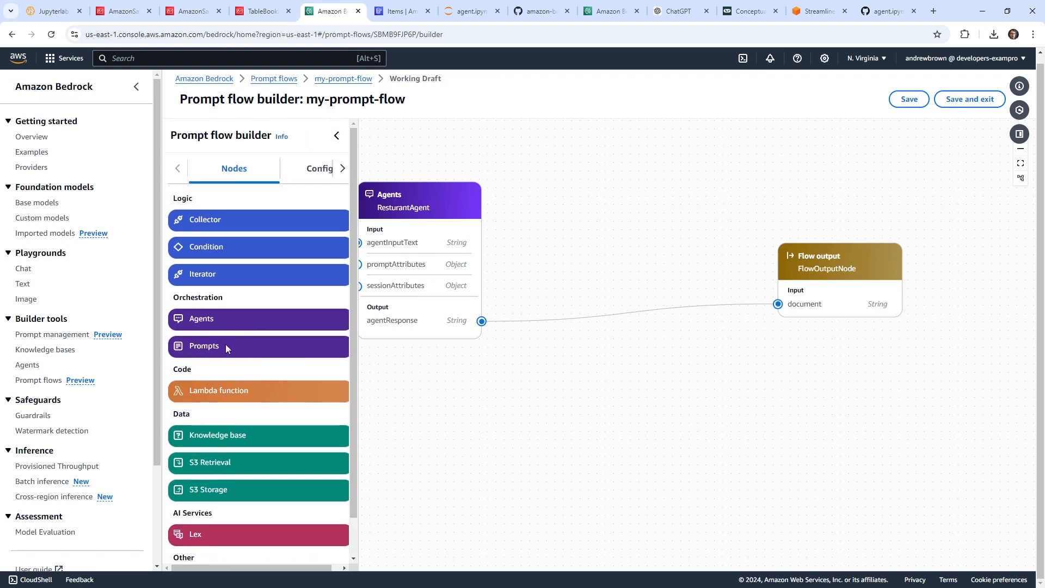
drag(229, 344, 622, 215)
drag(682, 229, 637, 183)
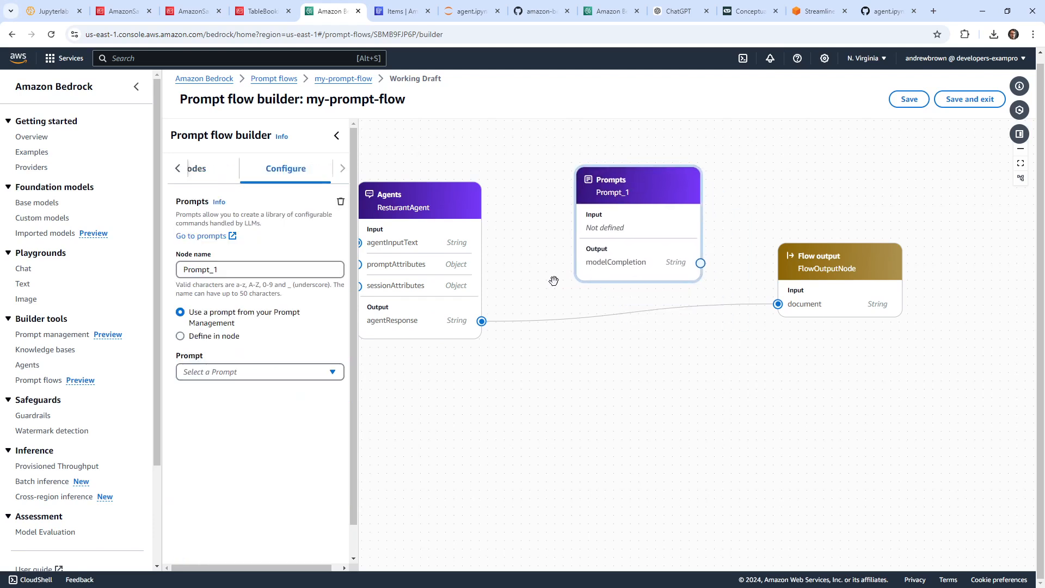
click(270, 373)
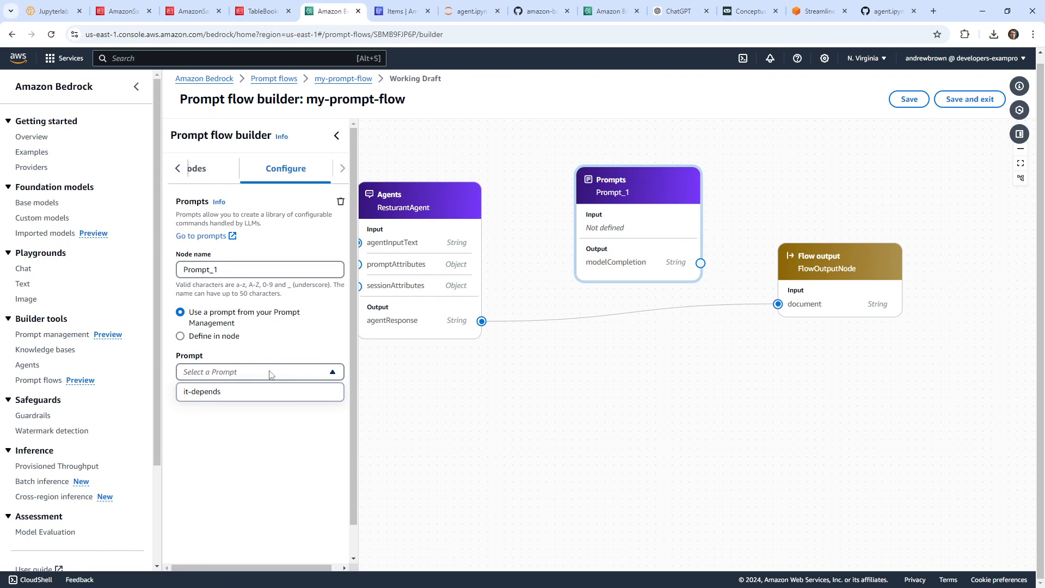
click(270, 373)
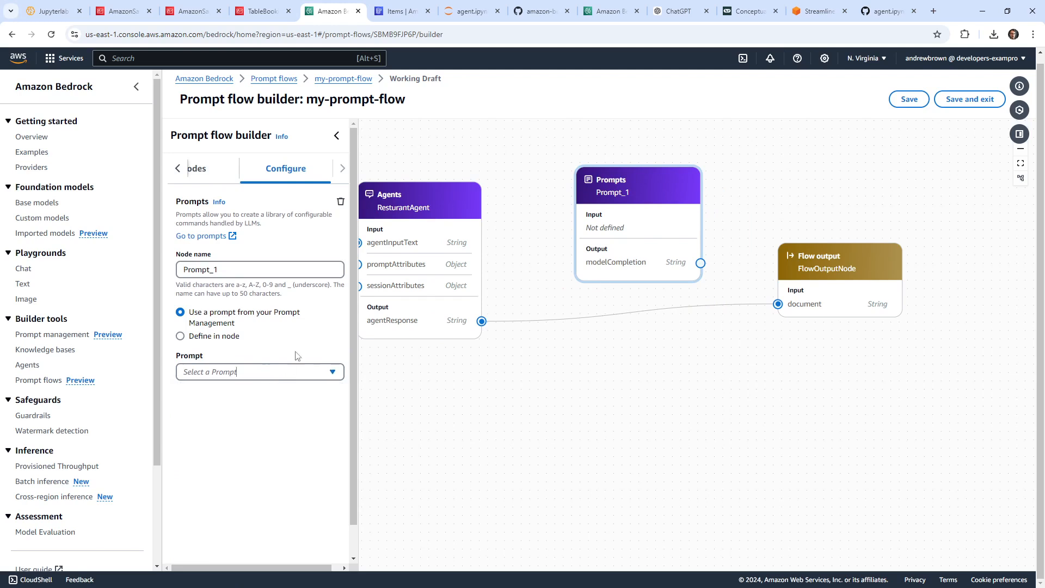
Open Prompt management in a separate tab, examine the it-depends prompt's description and draft message, and go to the prompt flows list.
right_click(76, 340)
click(104, 345)
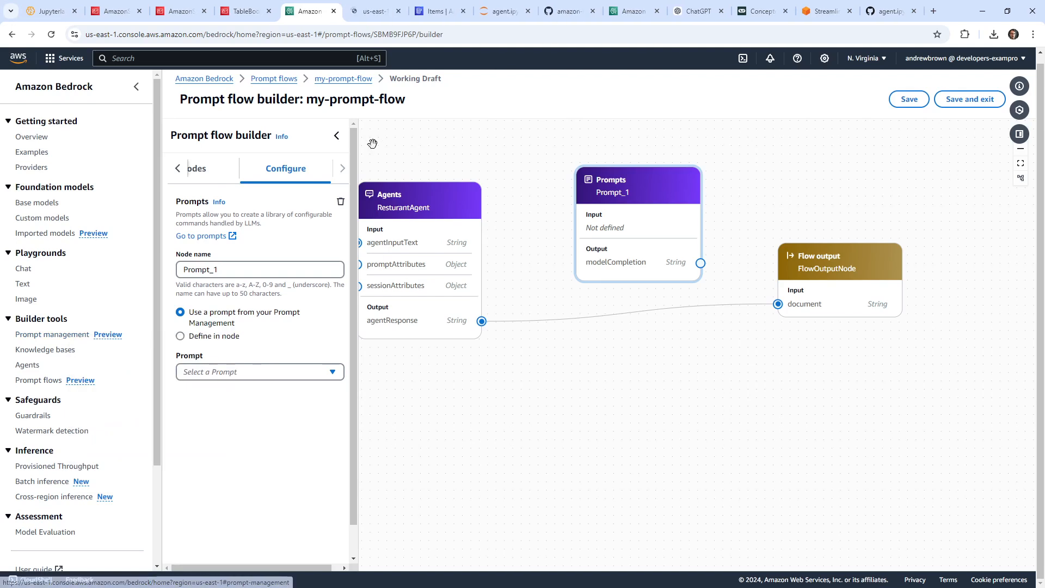
click(368, 10)
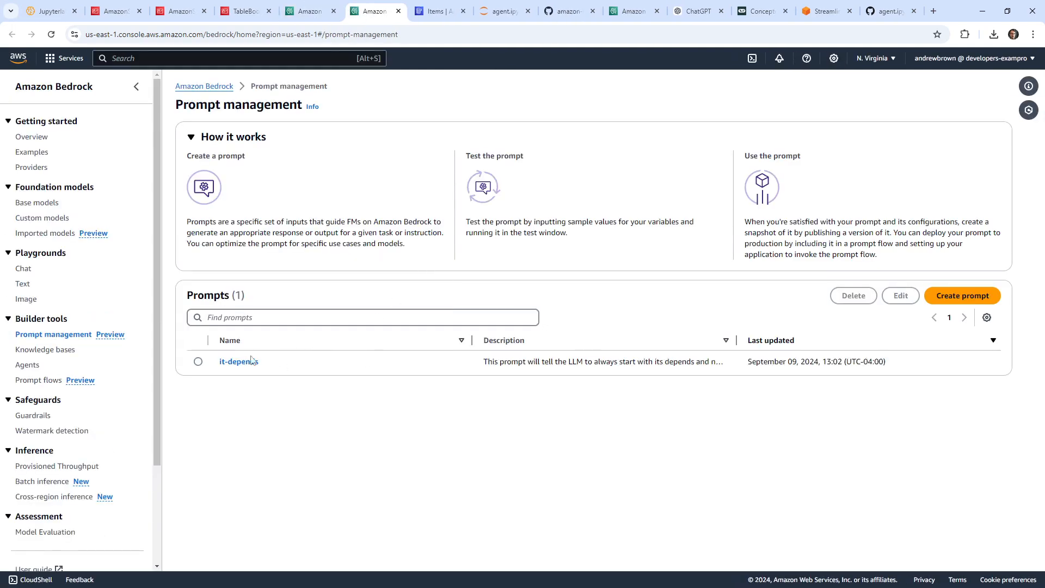
click(240, 361)
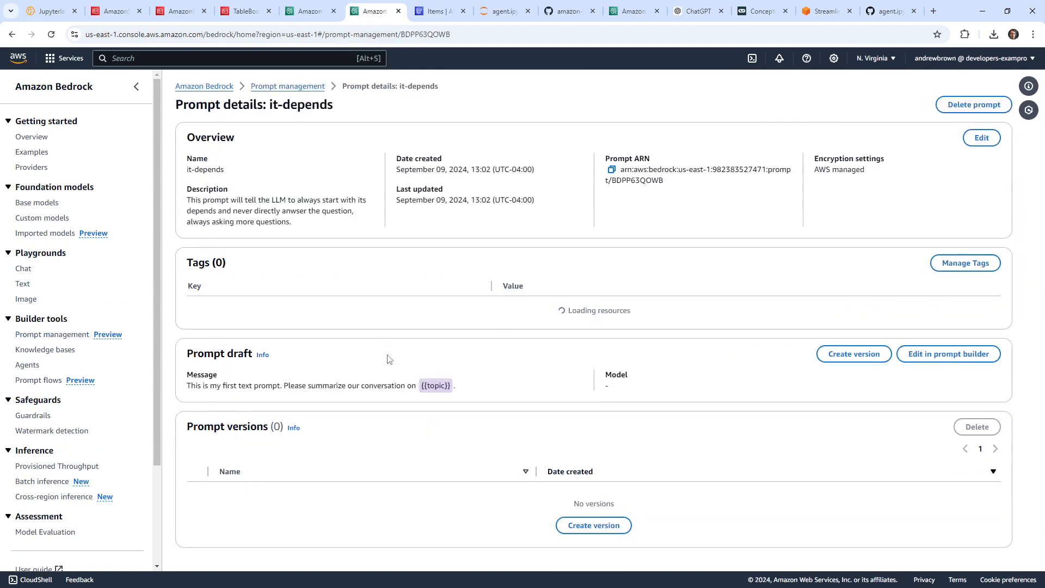
scroll(390, 342, down, 1)
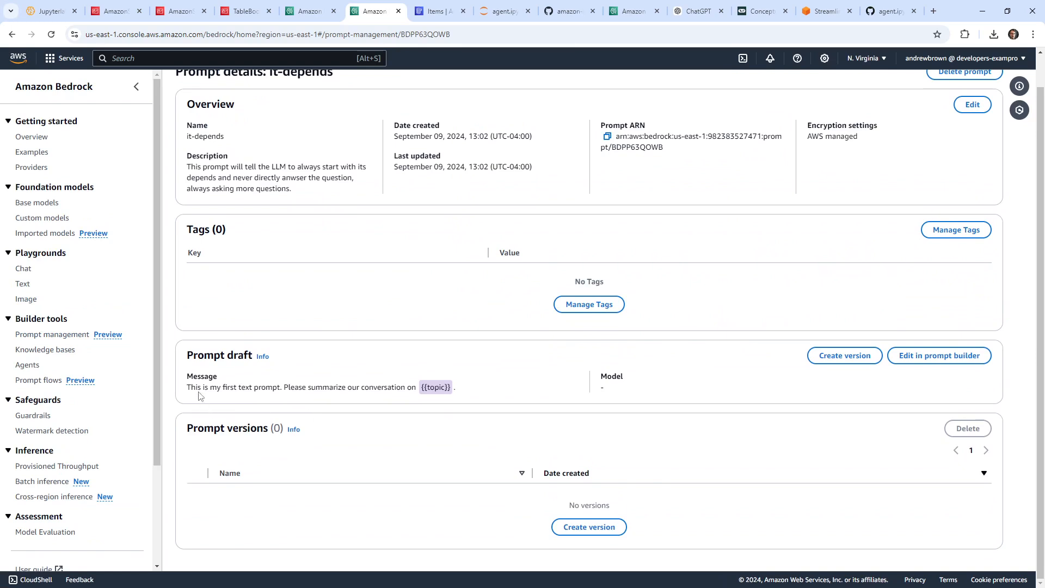
drag(198, 387, 439, 385)
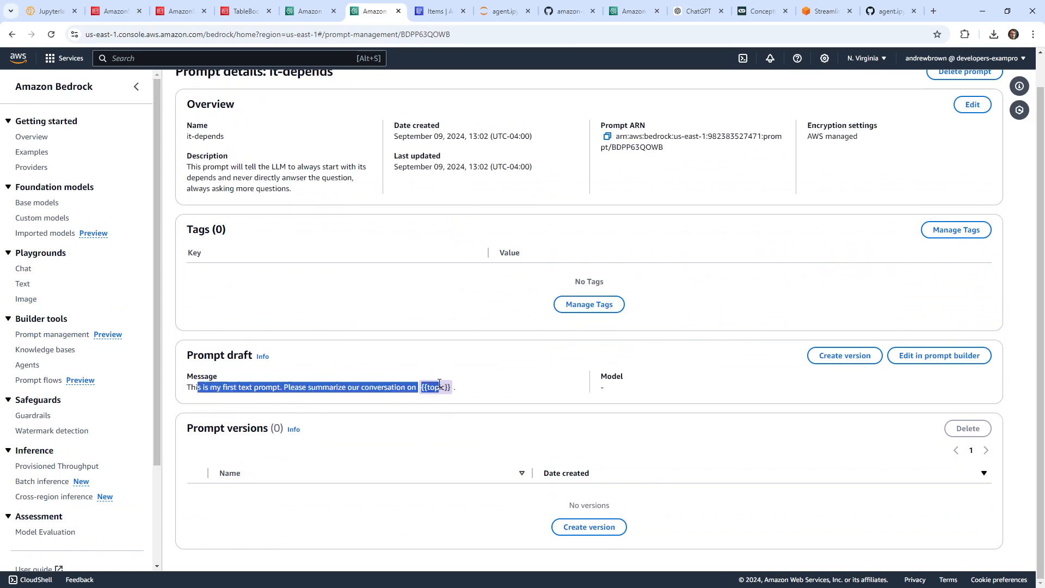
drag(323, 387, 464, 390)
scroll(463, 410, up, 1)
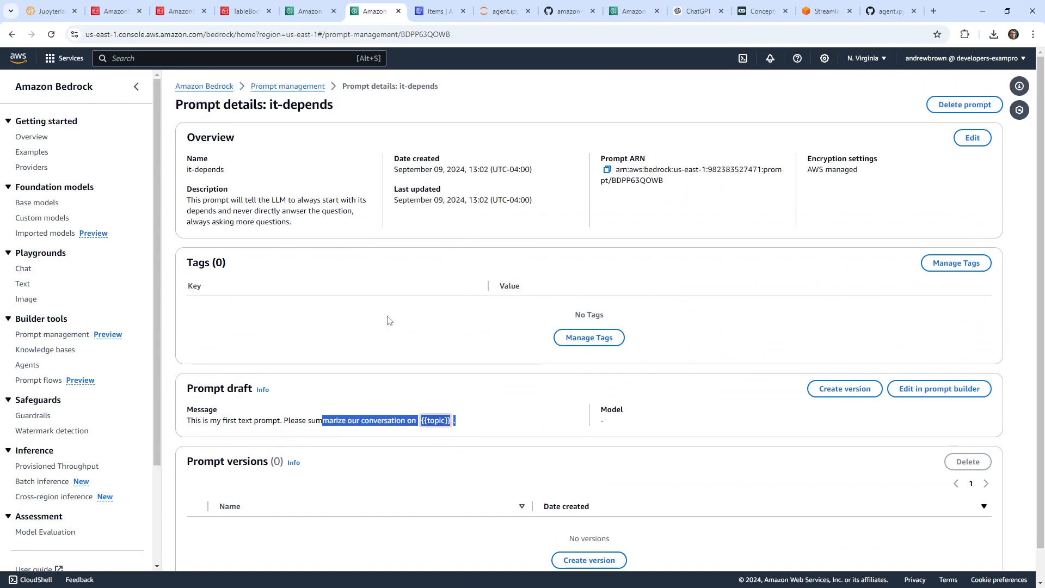
click(30, 379)
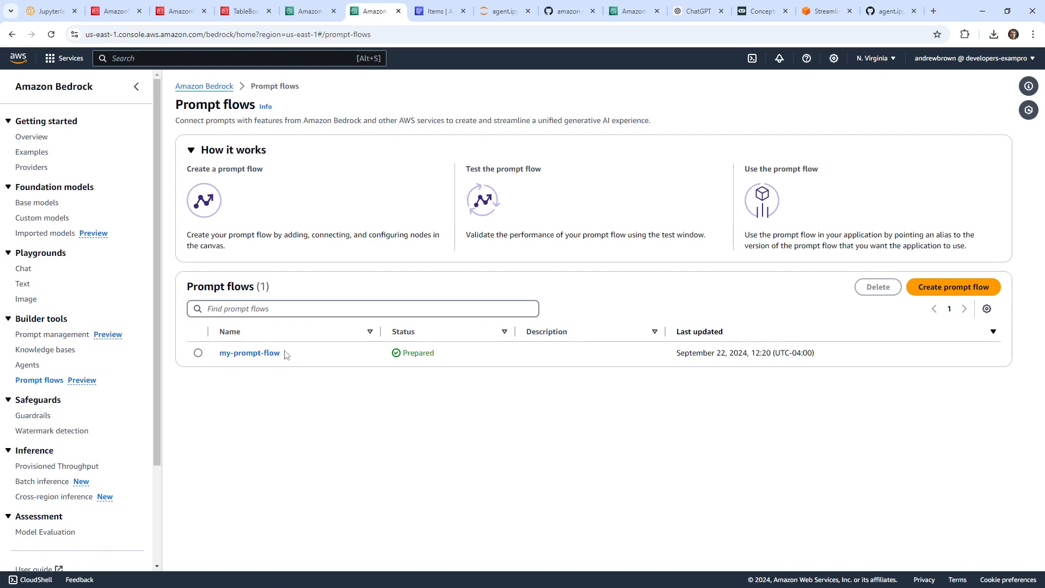
Return to the my-prompt-flow builder and move the Prompts node to between the Flow input and agent nodes.
click(311, 11)
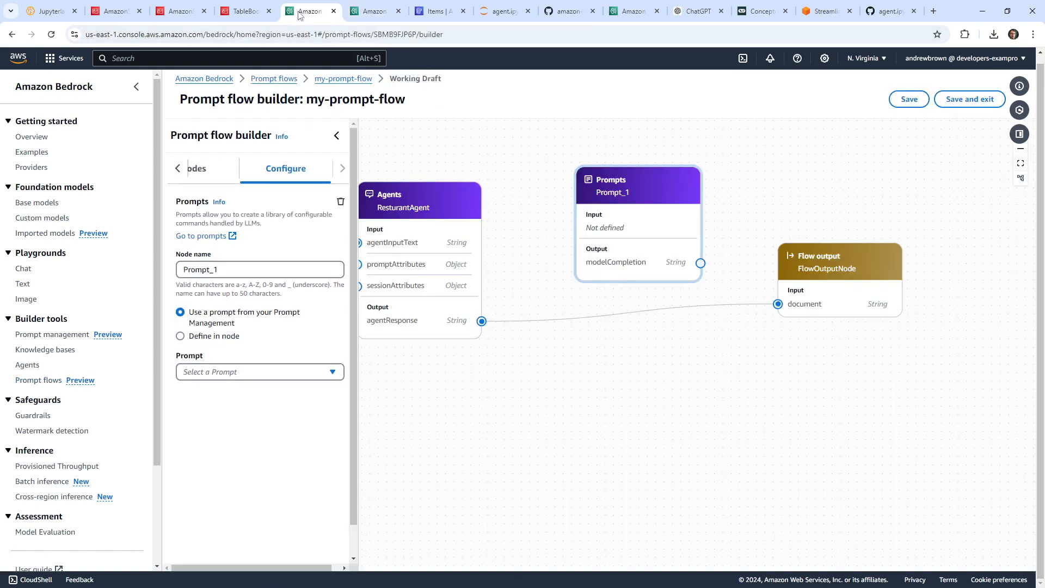
drag(632, 247, 604, 244)
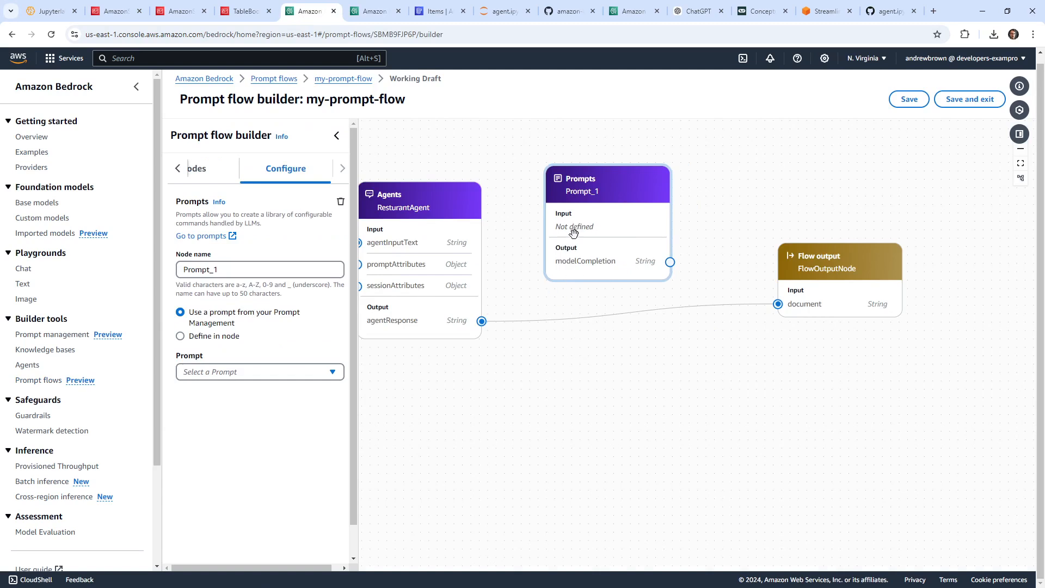
drag(576, 354, 906, 417)
drag(571, 258, 452, 225)
drag(947, 284, 624, 173)
drag(574, 332, 678, 388)
click(565, 293)
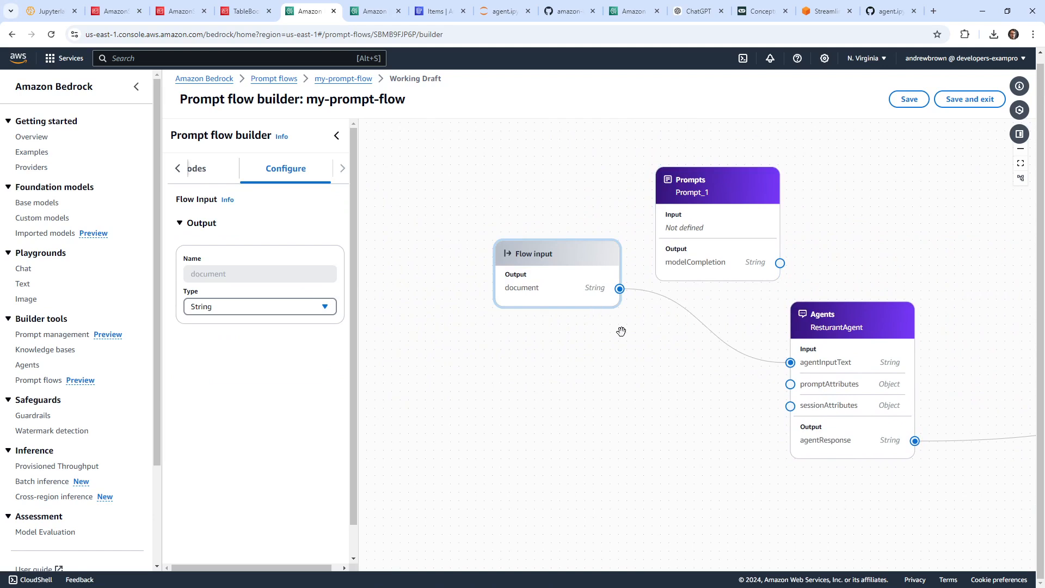
Disconnect the Flow input from agentInputText and space out the Flow input and Prompts nodes ahead of the agent.
drag(559, 290, 505, 280)
mouse_move(791, 363)
mouse_down()
mouse_move(635, 355)
mouse_move(725, 378)
mouse_move(777, 362)
mouse_up()
drag(707, 228, 668, 283)
drag(549, 292, 520, 291)
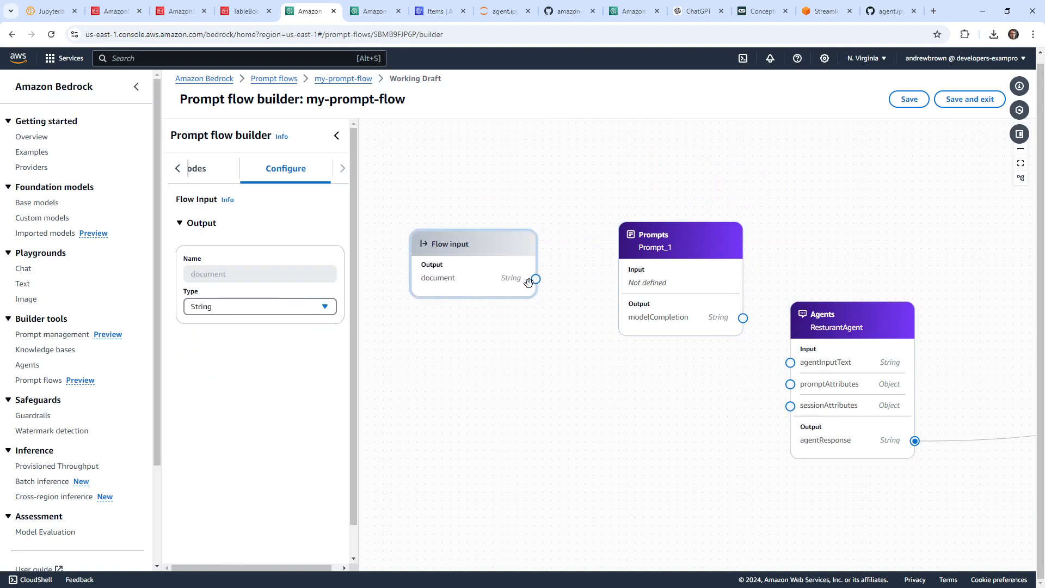
Check the saved prompts offered for the Prompt_1 node and move the node closer to the Flow input.
click(663, 282)
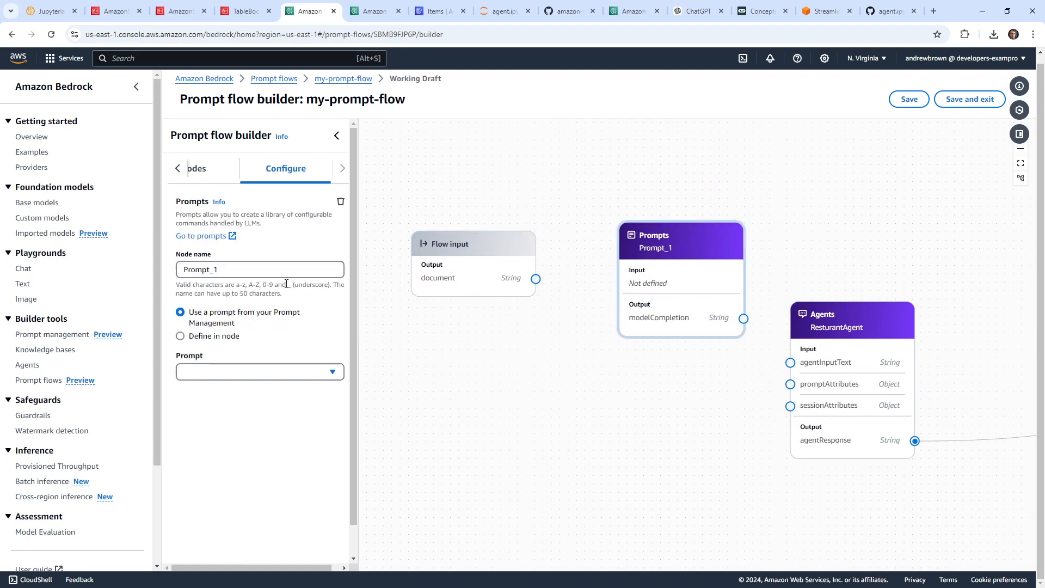
click(265, 378)
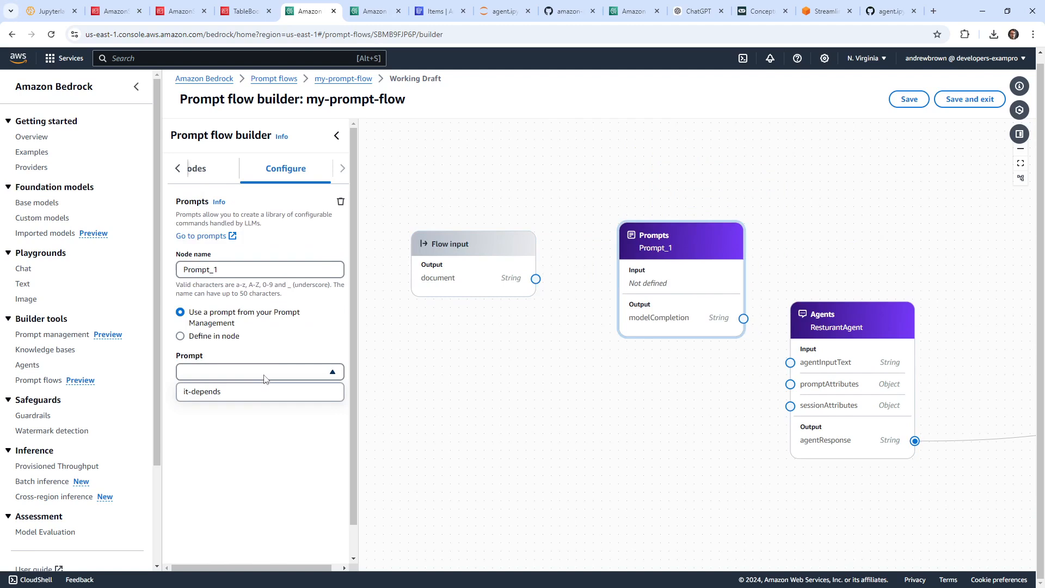
click(265, 376)
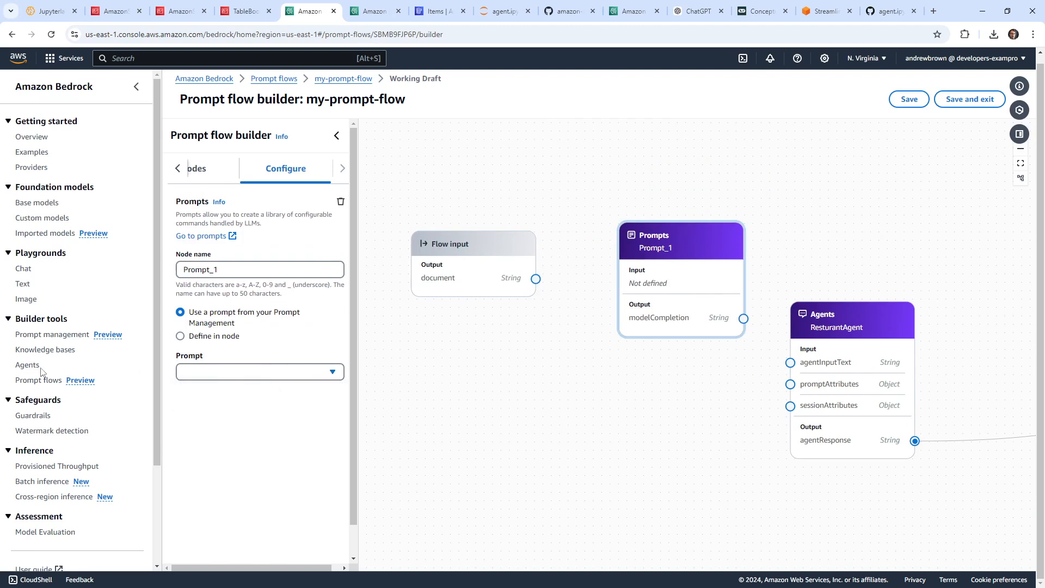
drag(629, 267, 609, 279)
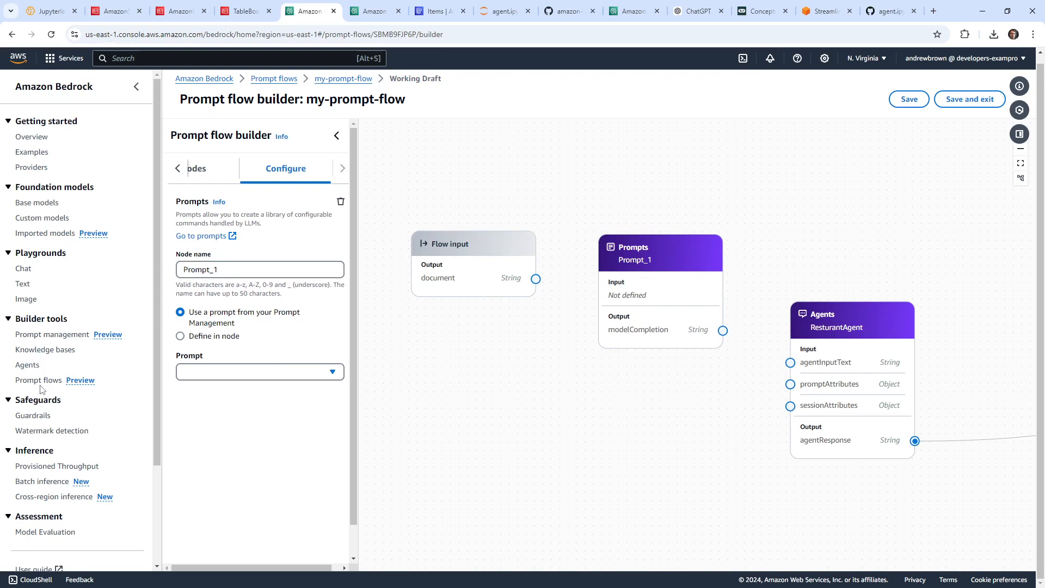
Start creating a new prompt in Prompt management with the name "resturant-prompt".
click(48, 341)
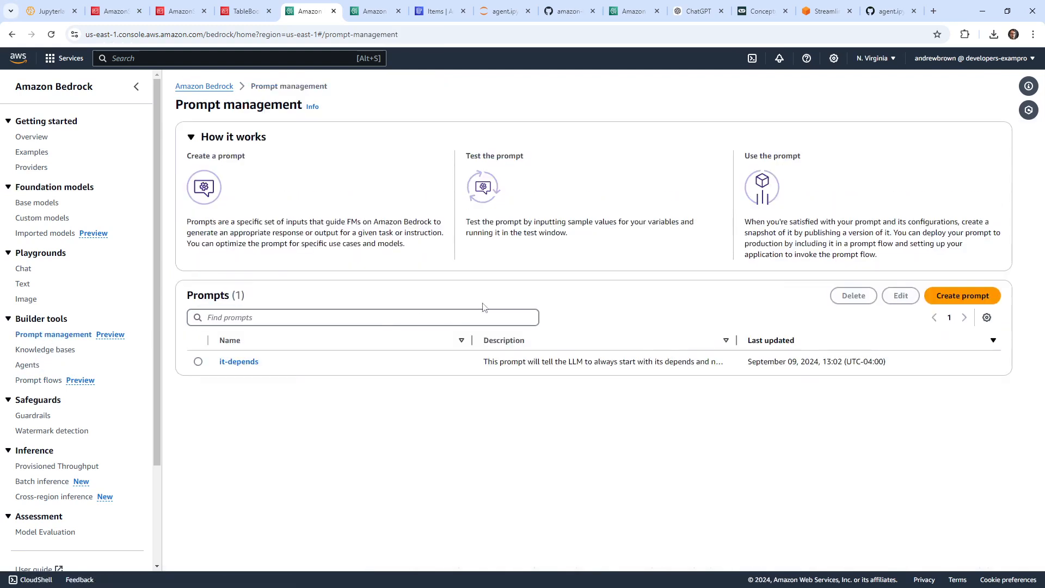
click(955, 296)
click(410, 234)
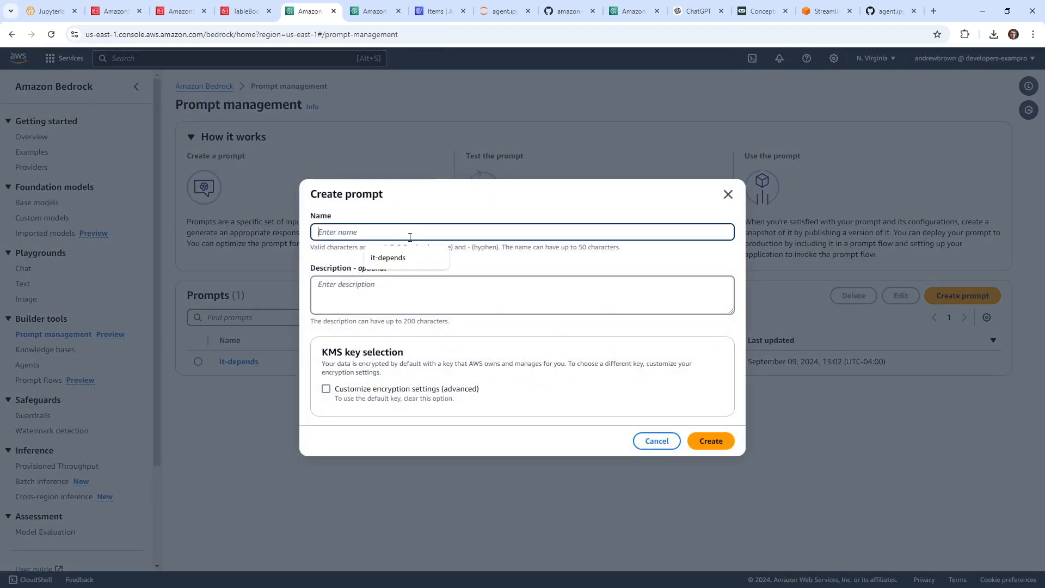
text(resturant-prompt)
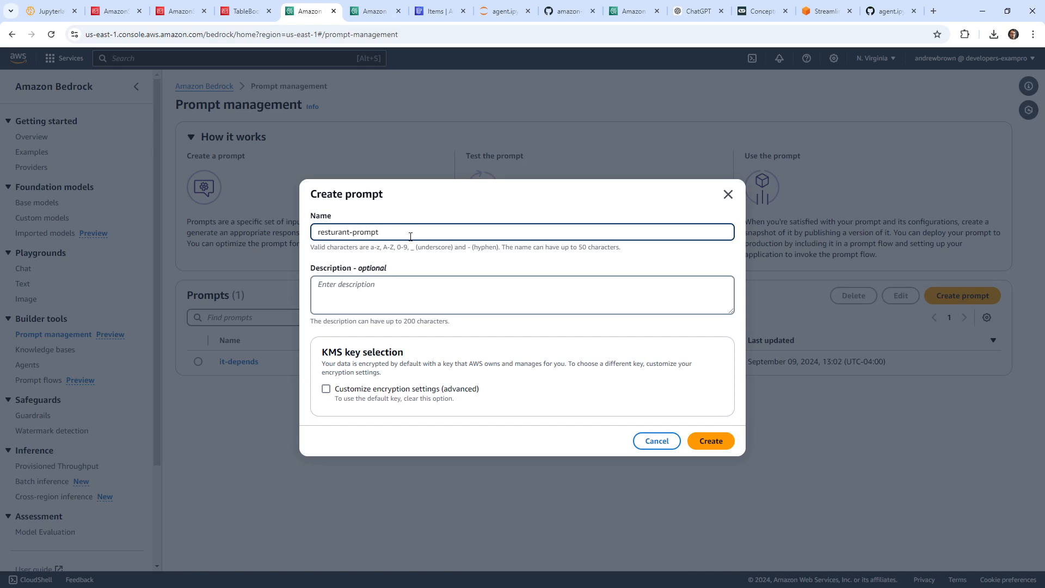
Copy "resturant" from the prompt name and search the web for it in a new tab to check its spelling.
double_click(325, 233)
key(ctrl+c)
click(935, 12)
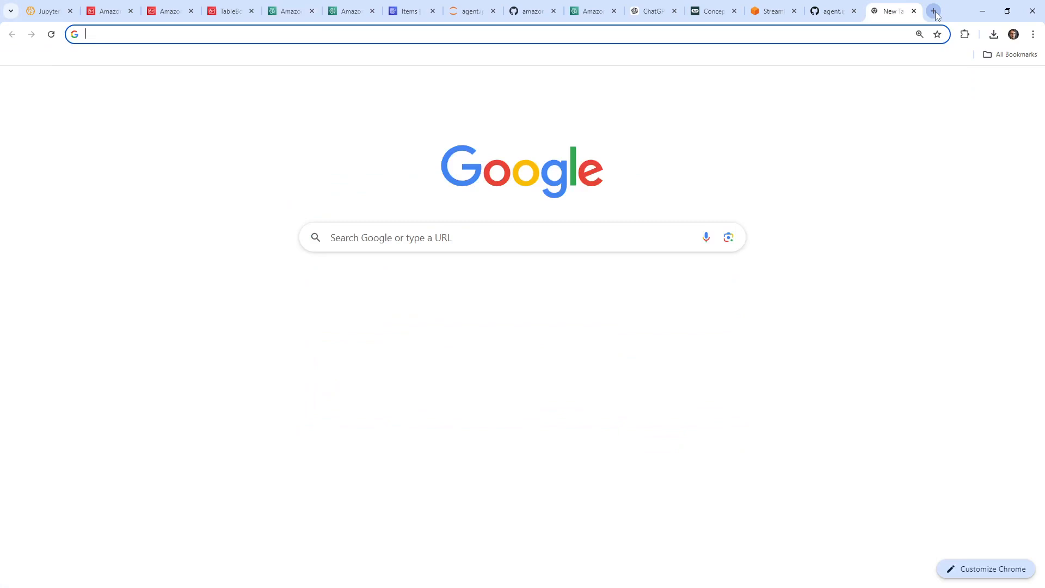
key(ctrl+v)
key(Return)
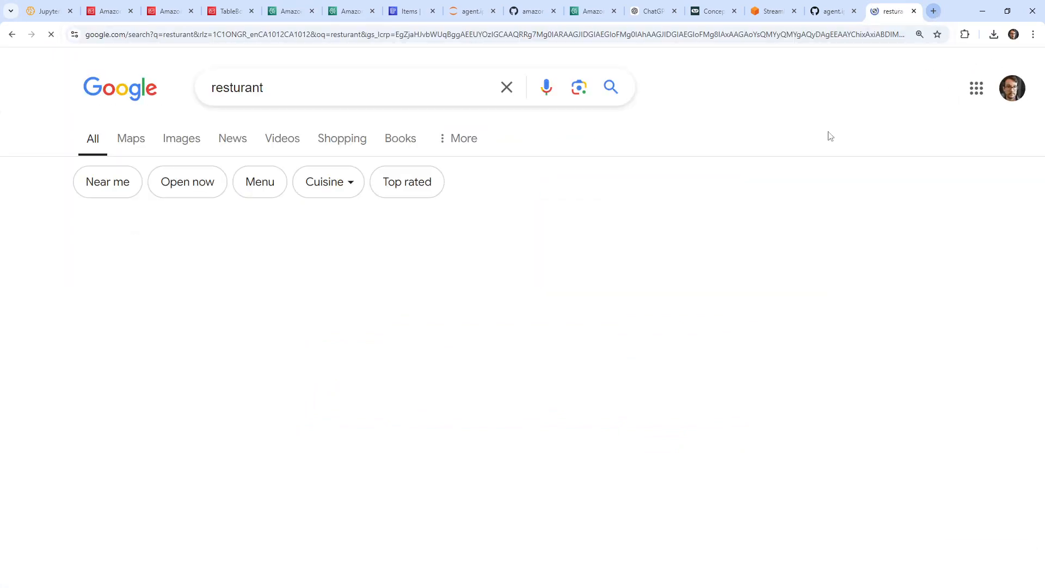
Change the web search text to "restaurant-customer" and cut it for reuse in the prompt name.
click(305, 76)
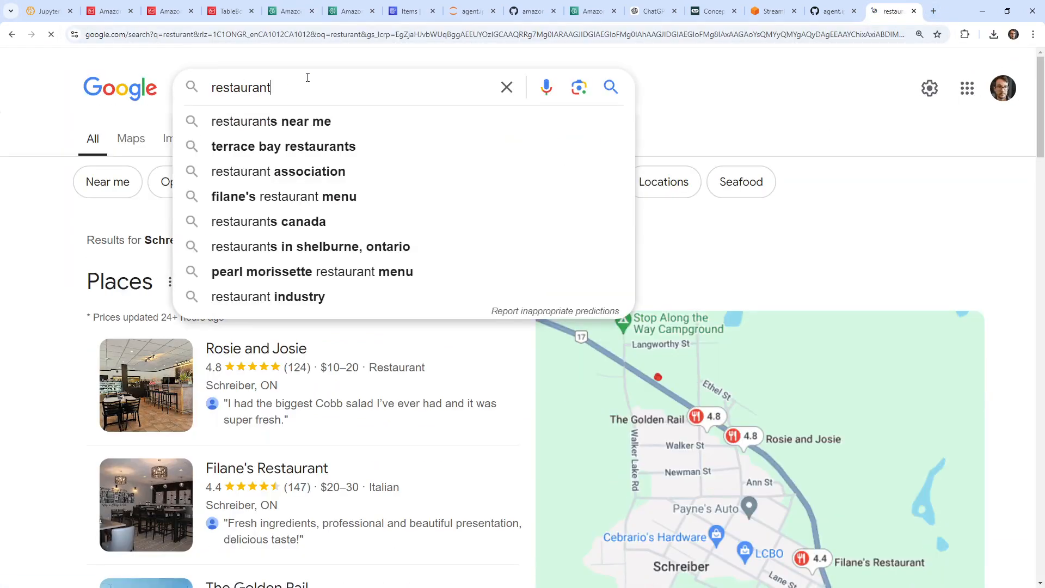
text(-customer)
key(ctrl+a)
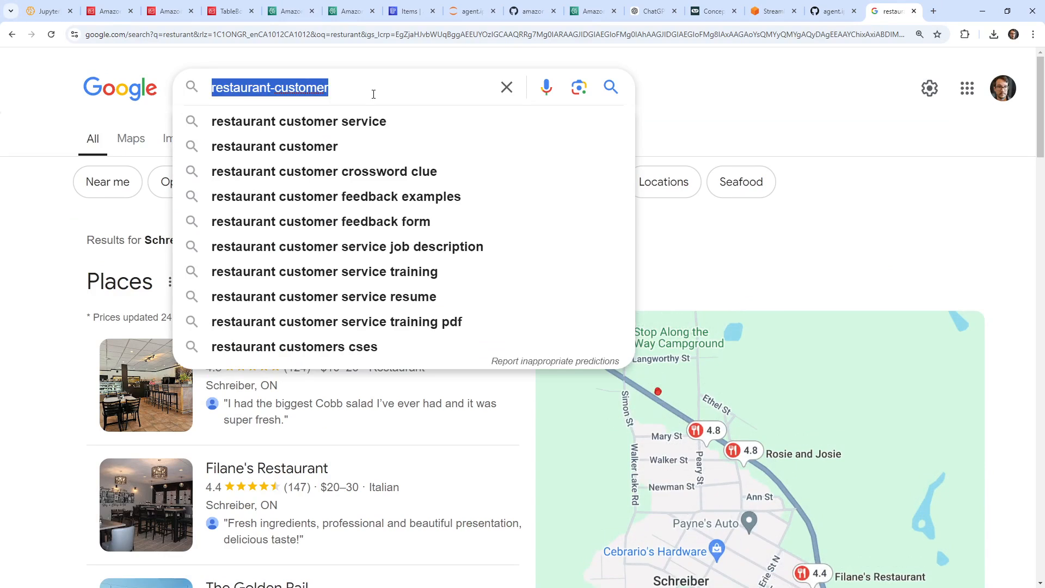
click(373, 94)
right_click(314, 87)
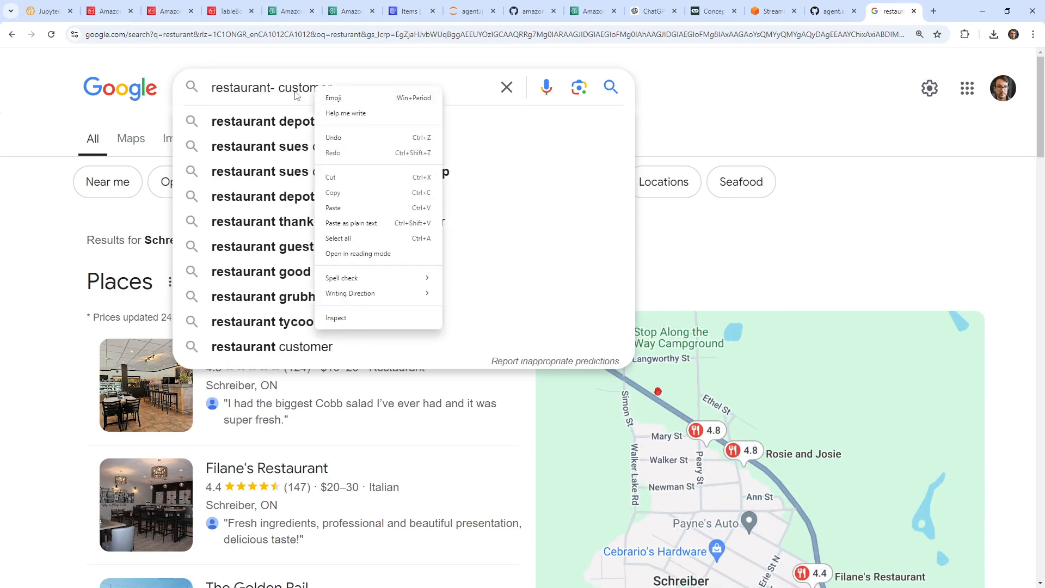
click(296, 95)
click(280, 88)
key(BackSpace)
key(ctrl+a)
key(ctrl+x)
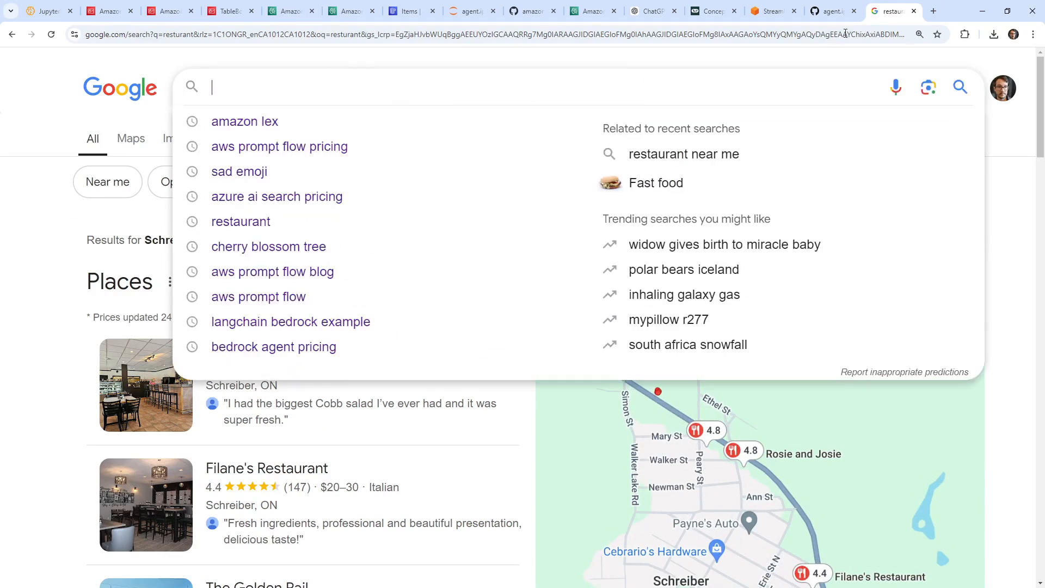
Close the search tab, replace the new prompt's name with "restaurant-customer-prompt", and create the prompt.
click(915, 11)
key(ctrl+a)
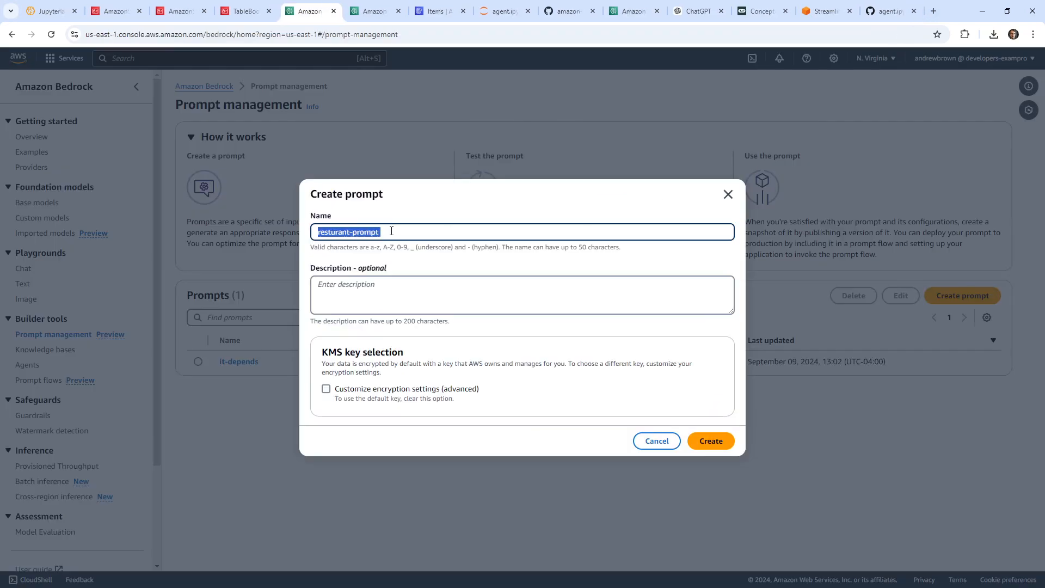
key(ctrl+v)
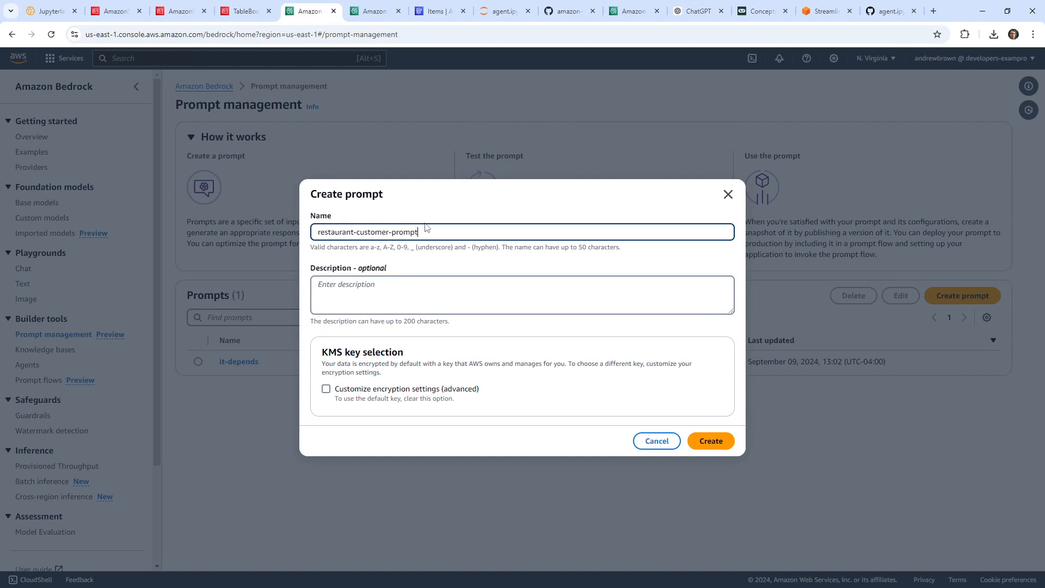
click(724, 440)
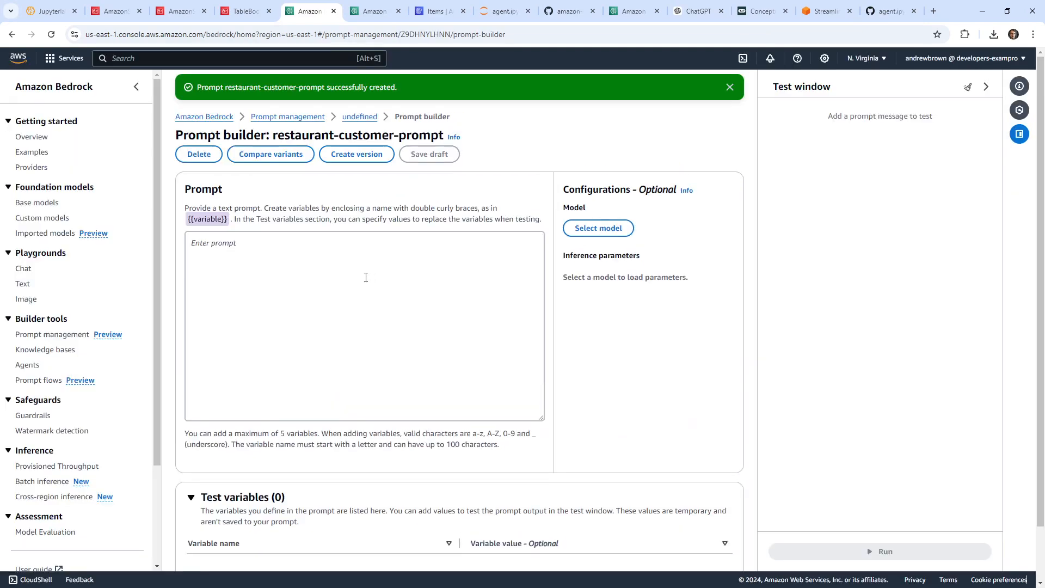
Set the restaurant-customer-prompt message to "What is on the {{topic}} menu?".
click(349, 289)
scroll(326, 381, down, 1)
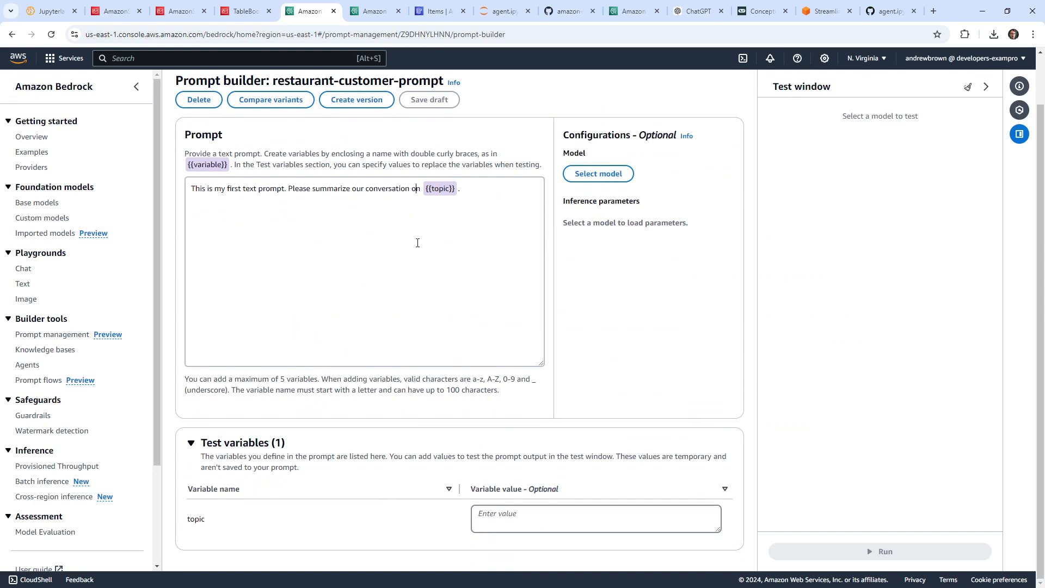
drag(423, 195, 169, 196)
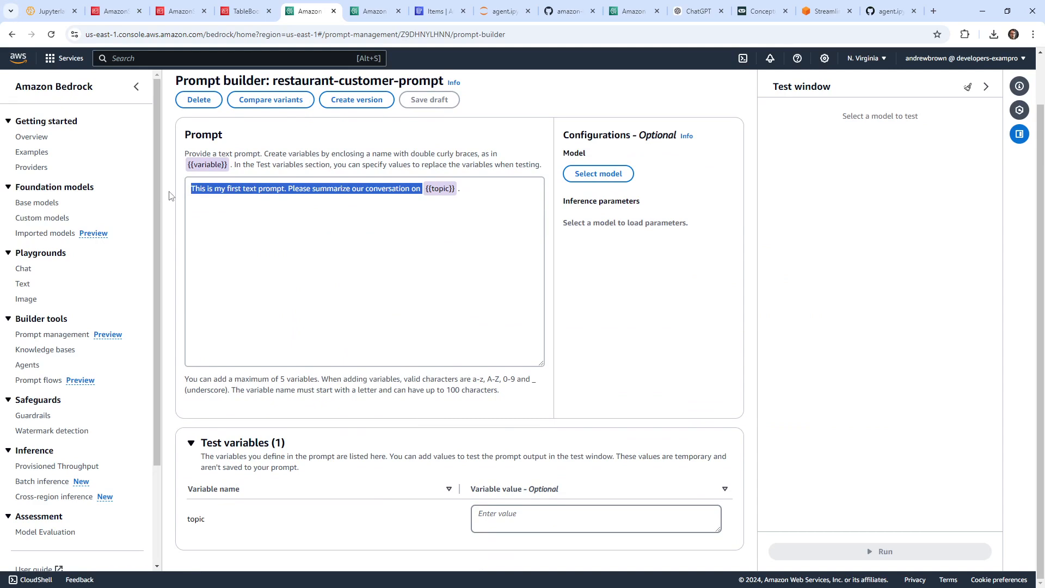
text(What is on the {{topic}} menu?)
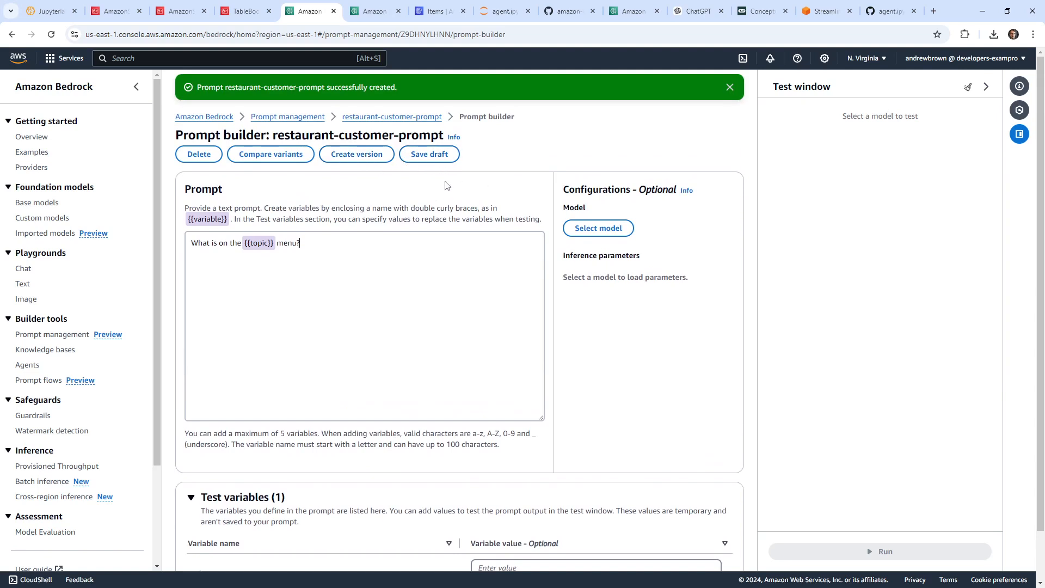
Save the draft of restaurant-customer-prompt and publish a version of it.
click(433, 156)
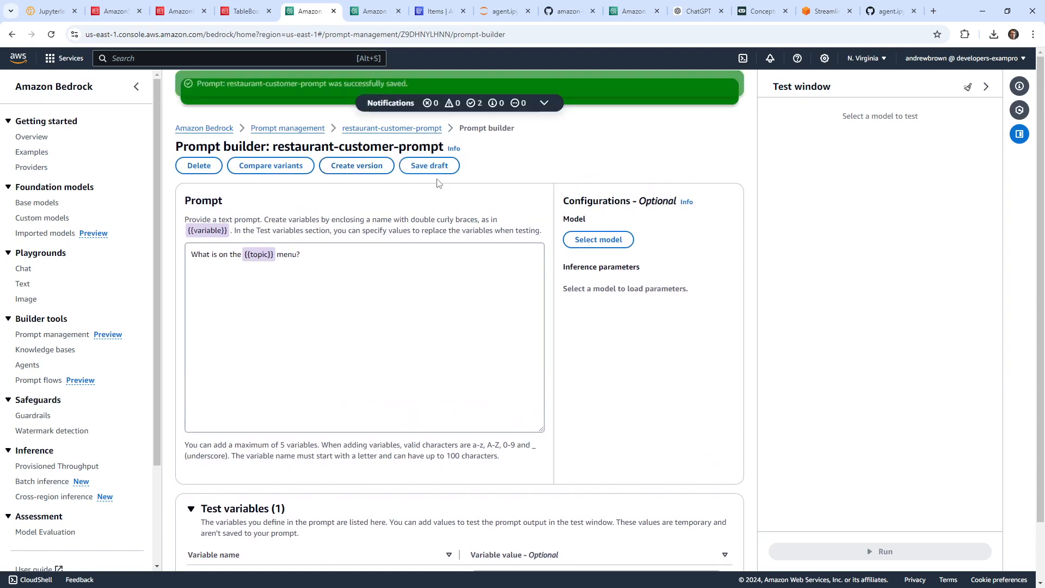
click(355, 166)
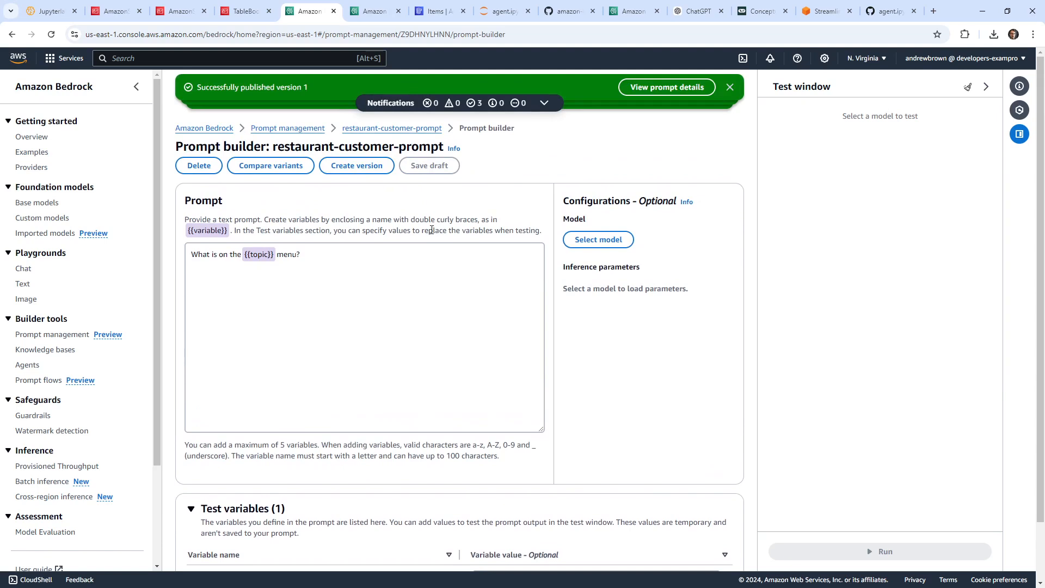
scroll(439, 243, down, 1)
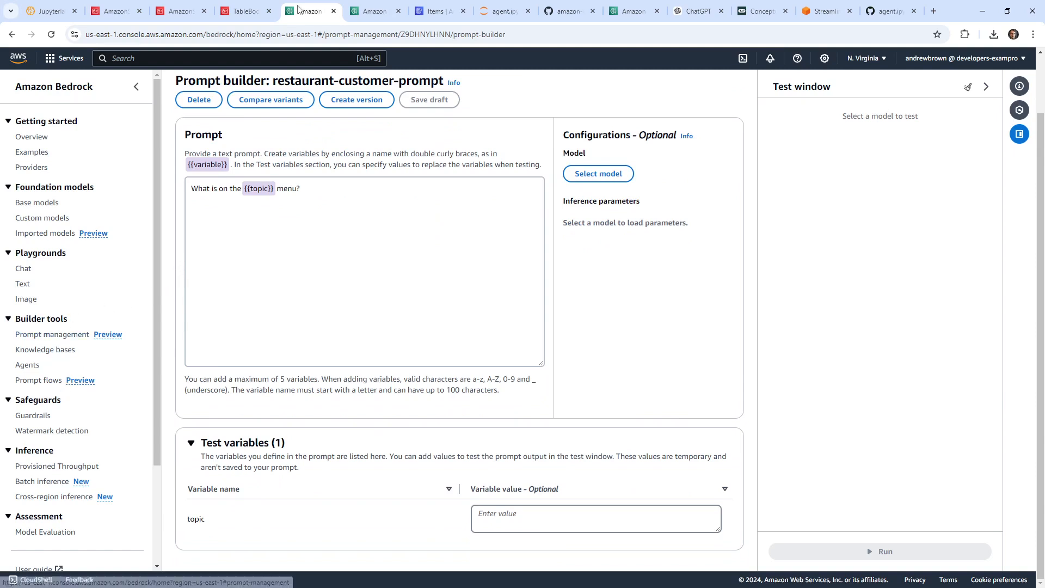
Return to the Prompt flows list in its browser tab and open my-prompt-flow in the prompt flow builder.
click(383, 14)
click(321, 11)
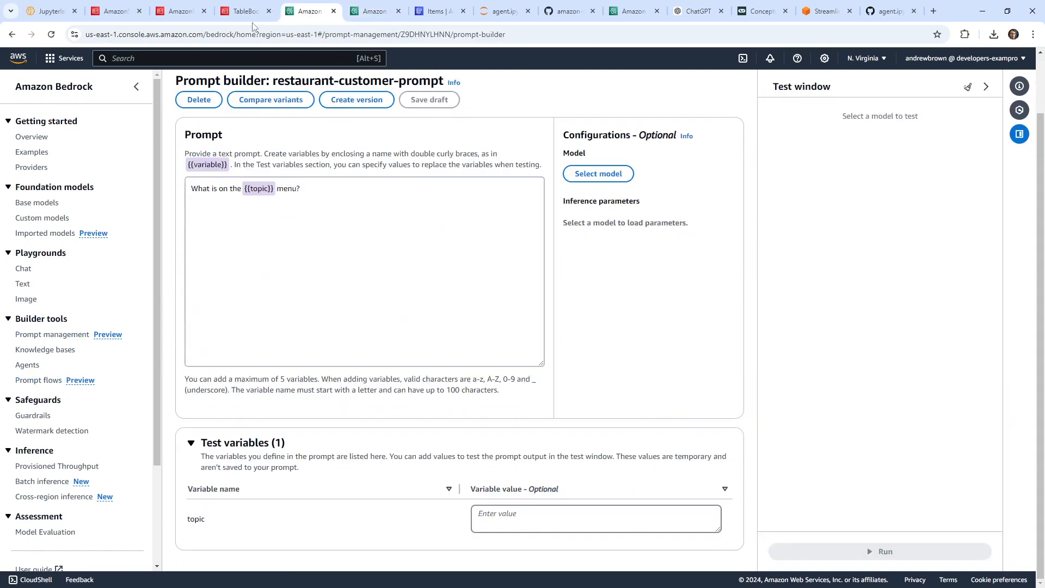
click(367, 17)
click(248, 16)
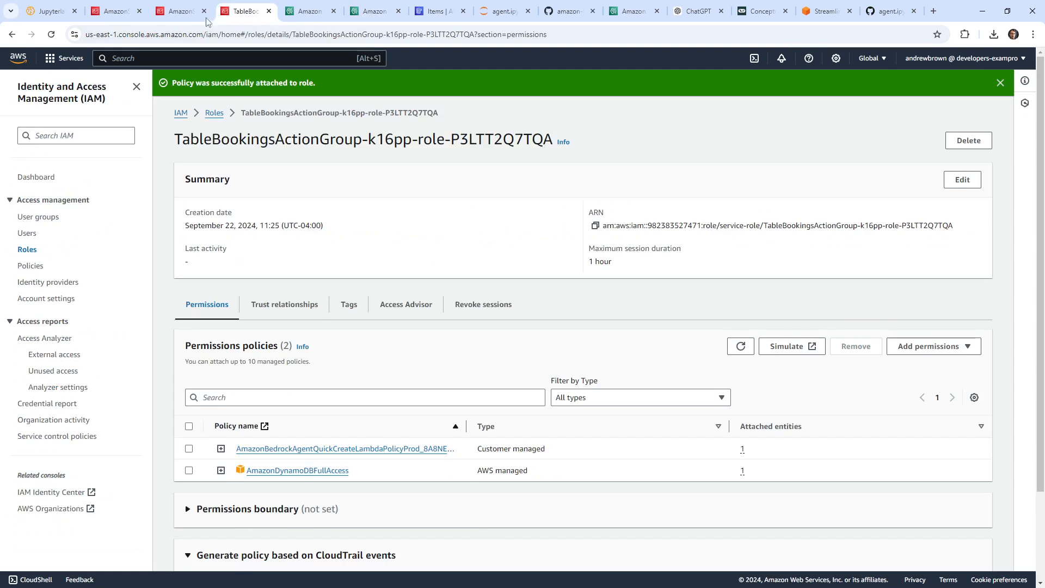
click(187, 16)
click(422, 16)
click(371, 15)
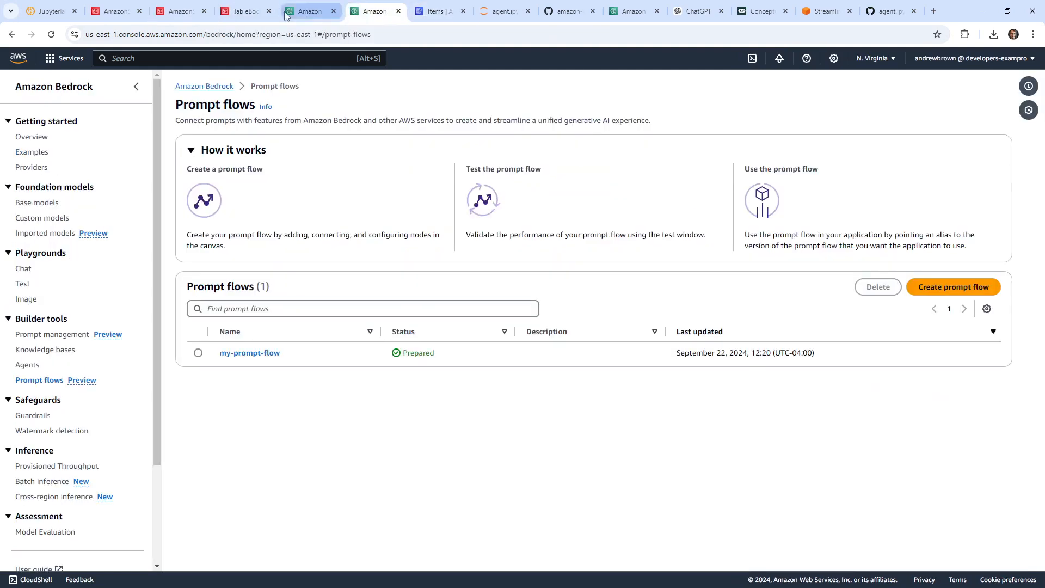
click(285, 15)
click(368, 17)
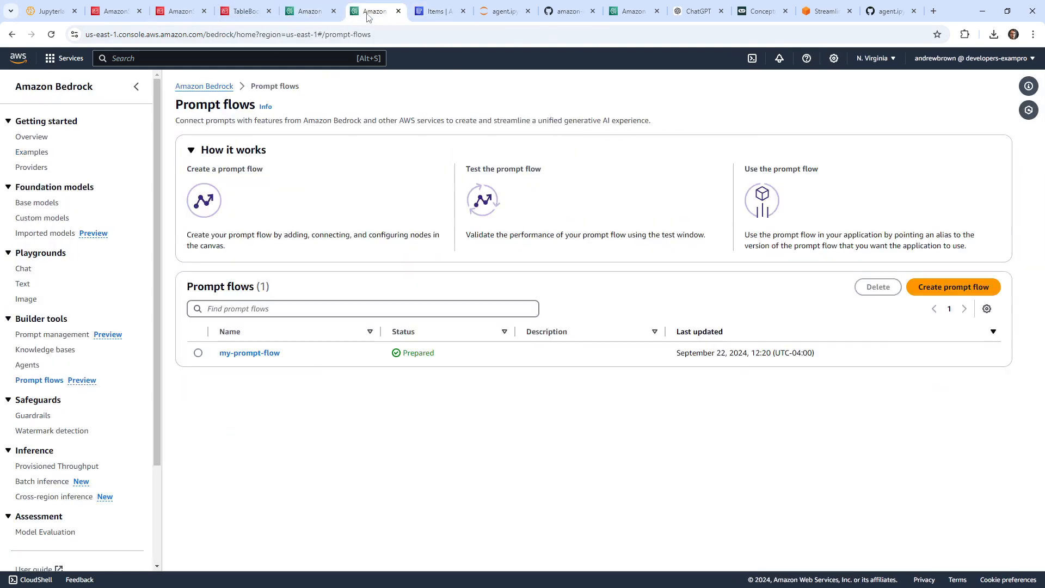
click(248, 353)
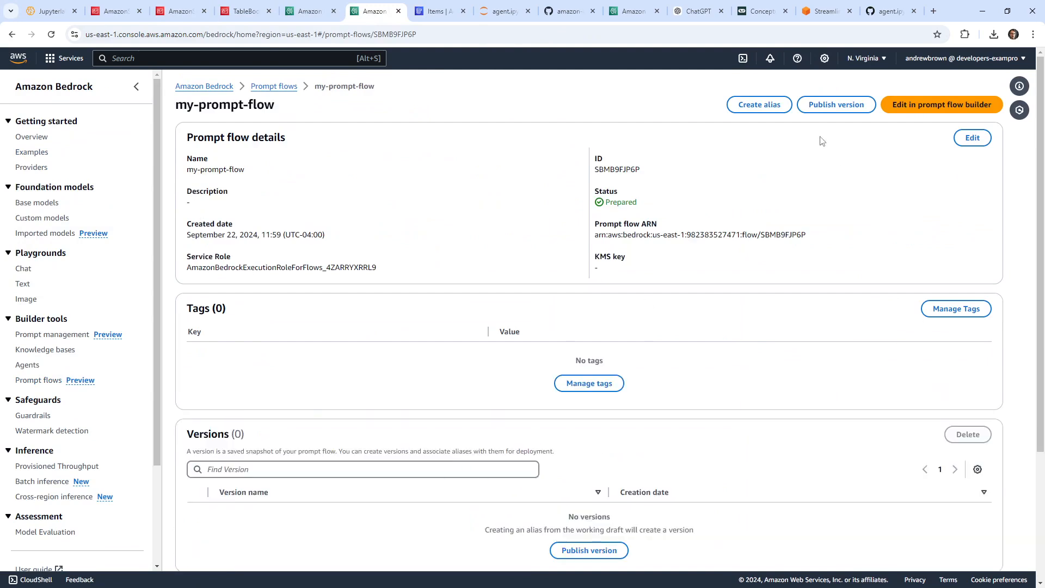
click(942, 104)
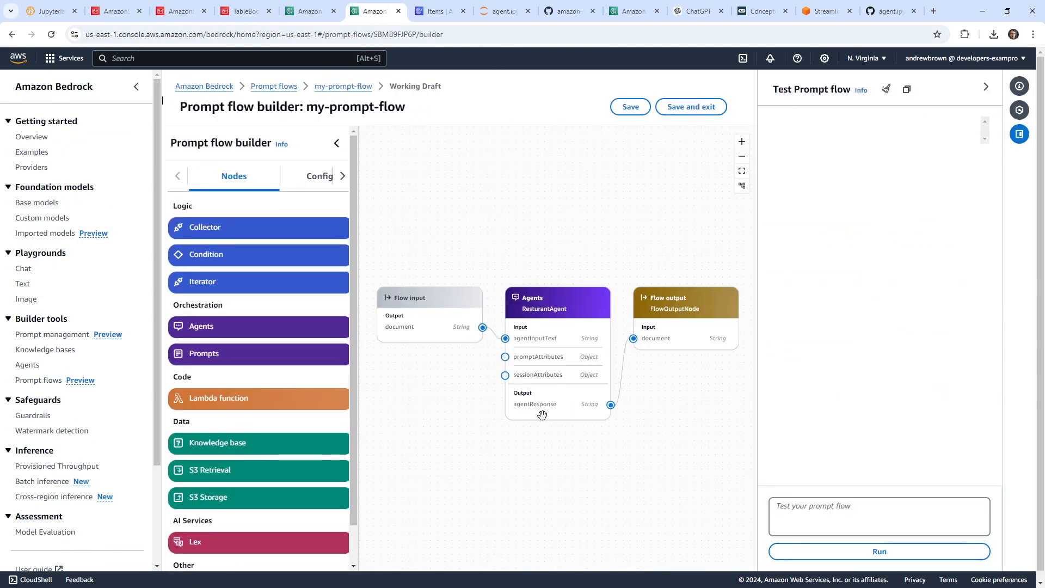
Move the Flow input node away from the ResturantAgent node and add a Prompts node between them.
drag(504, 238, 565, 224)
drag(521, 298, 423, 252)
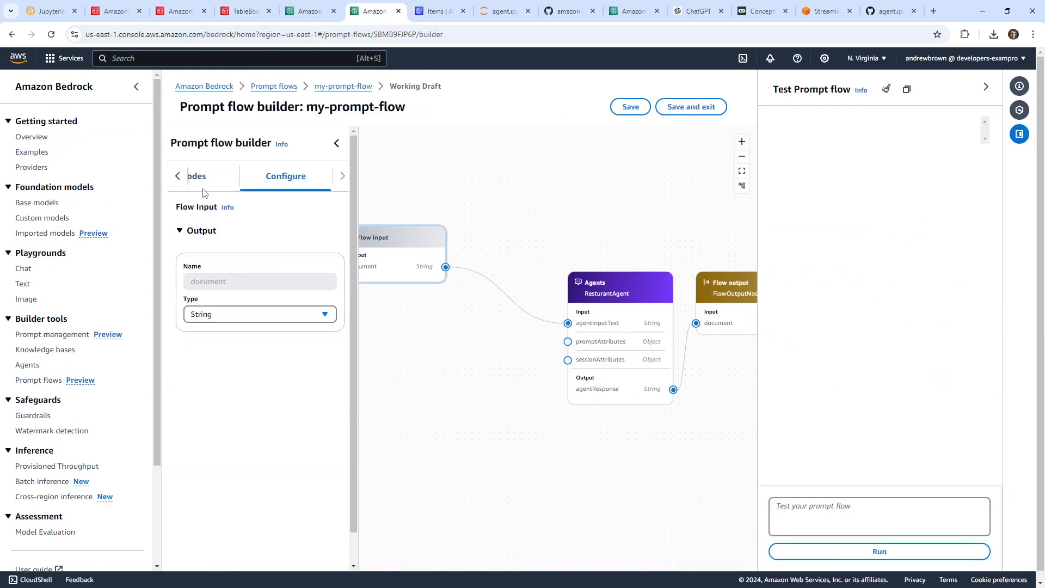
click(178, 175)
click(233, 176)
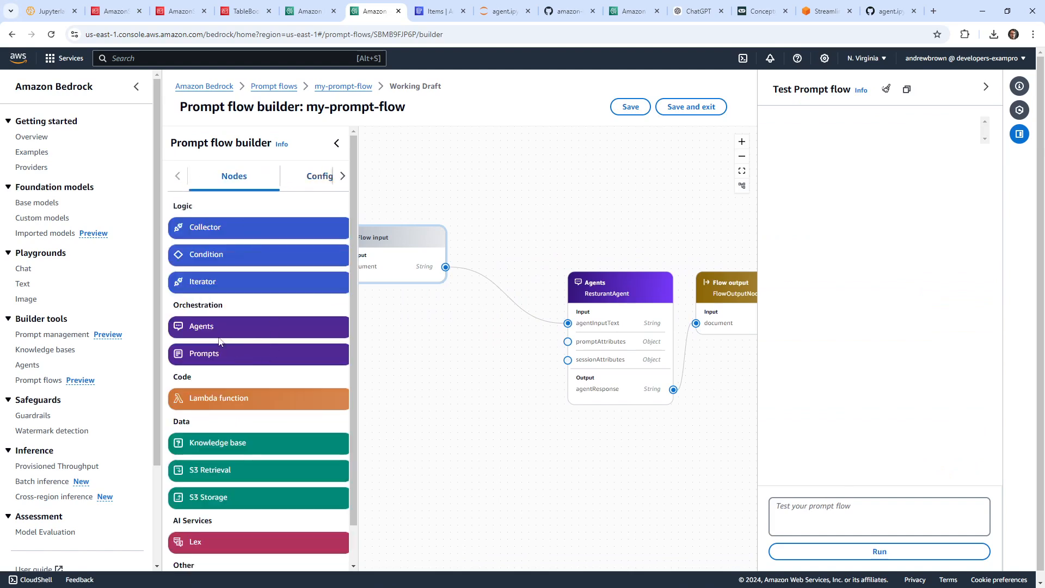
drag(220, 332, 455, 340)
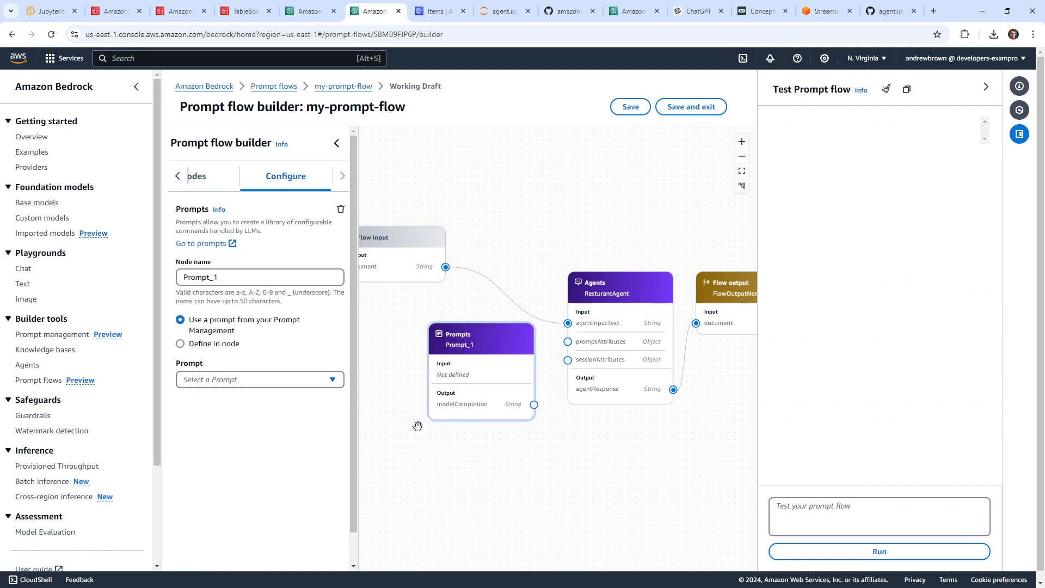
Set the new prompt node to use Version 1 of restaurant-customer-prompt from Prompt Management.
click(329, 384)
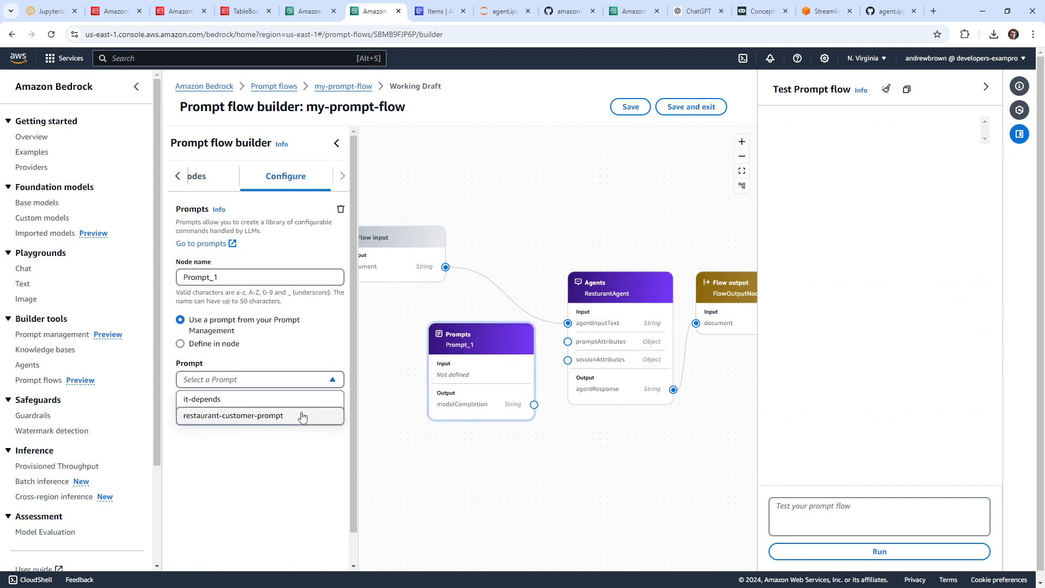
click(303, 415)
click(308, 416)
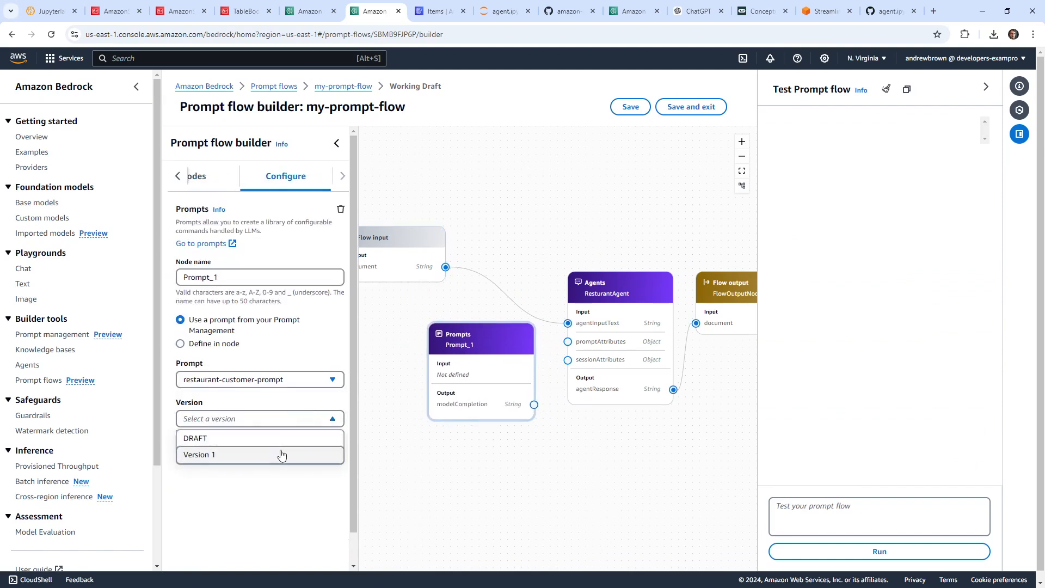
click(284, 454)
scroll(287, 454, down, 4)
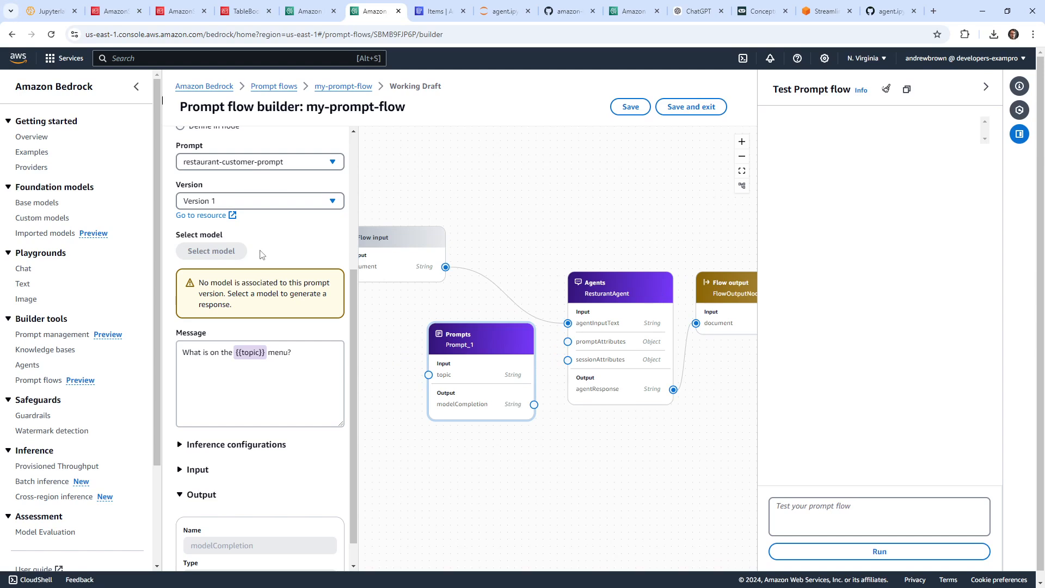
scroll(281, 327, down, 1)
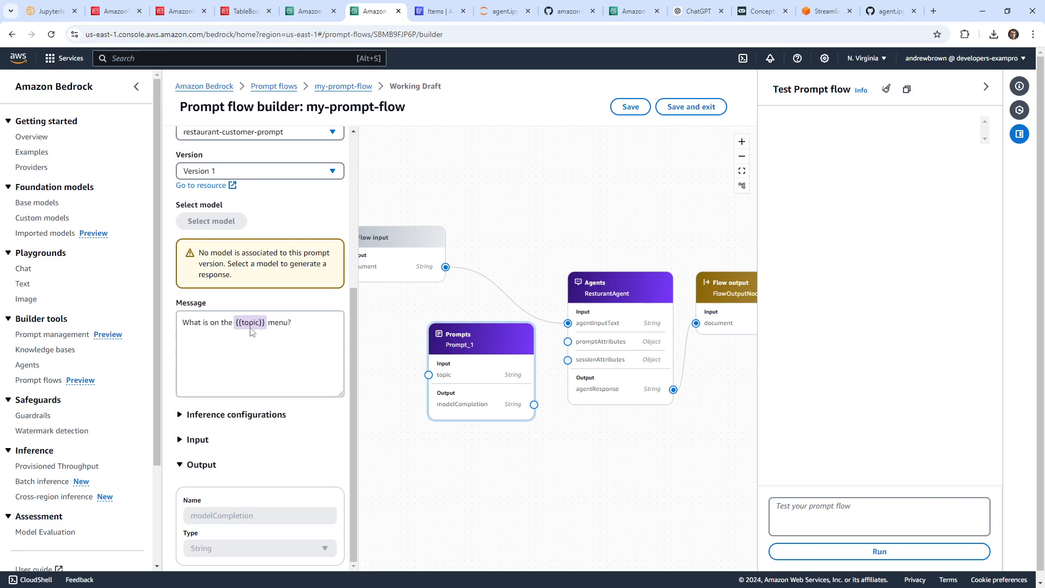
scroll(252, 331, up, 3)
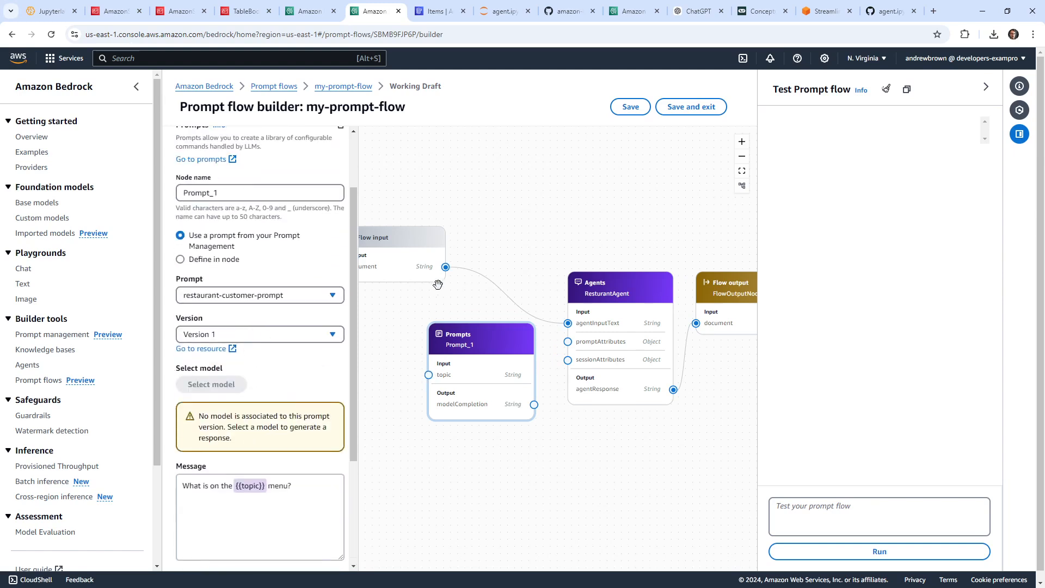
Reroute the flow input document to the prompt node's topic, and connect the prompt's modelCompletion to the agent's agentInputText.
drag(469, 217, 549, 215)
drag(509, 249, 420, 254)
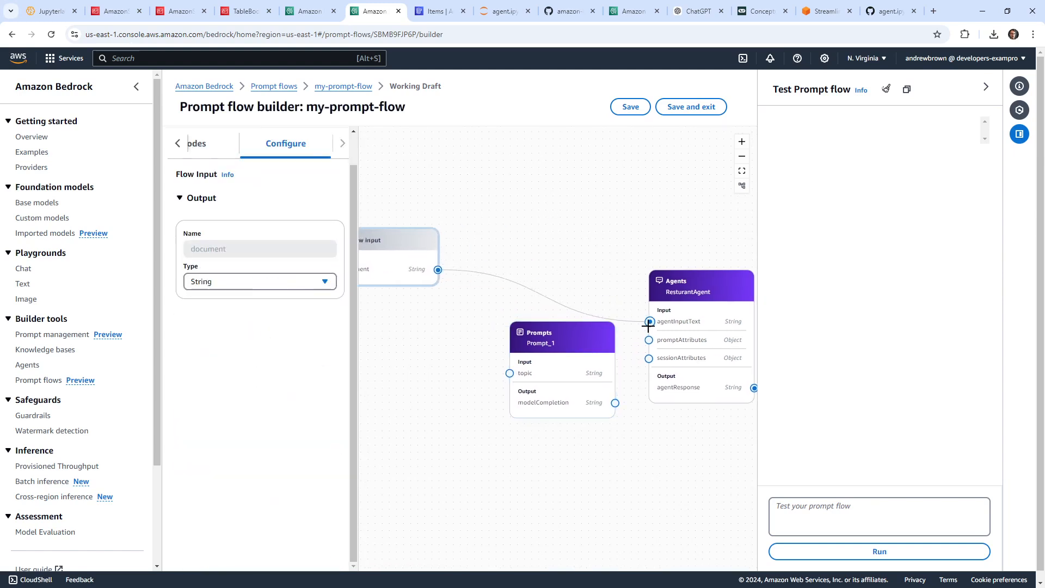
drag(648, 322, 624, 302)
drag(649, 321, 510, 373)
drag(615, 403, 649, 321)
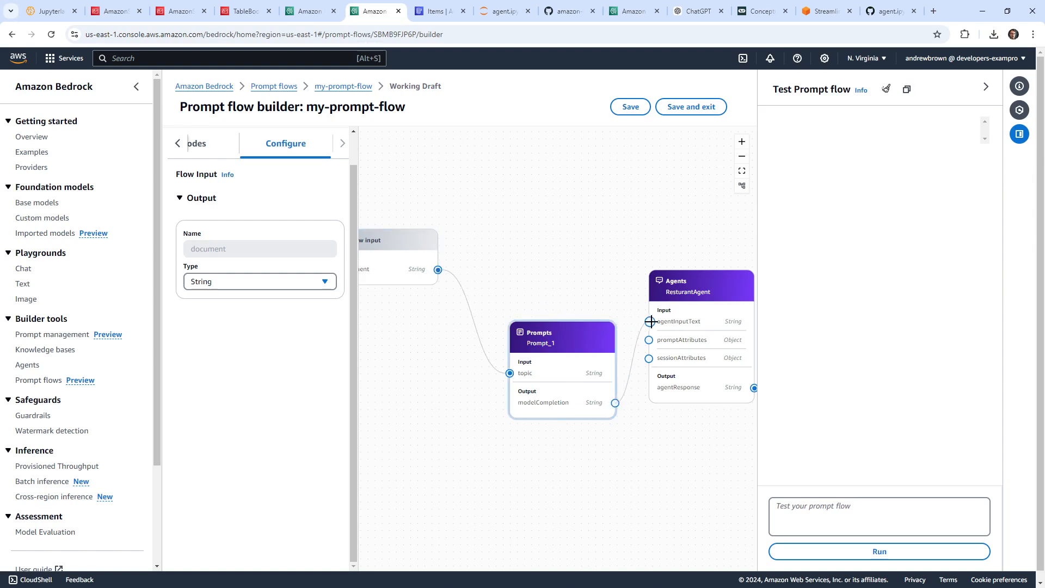
drag(567, 339, 542, 292)
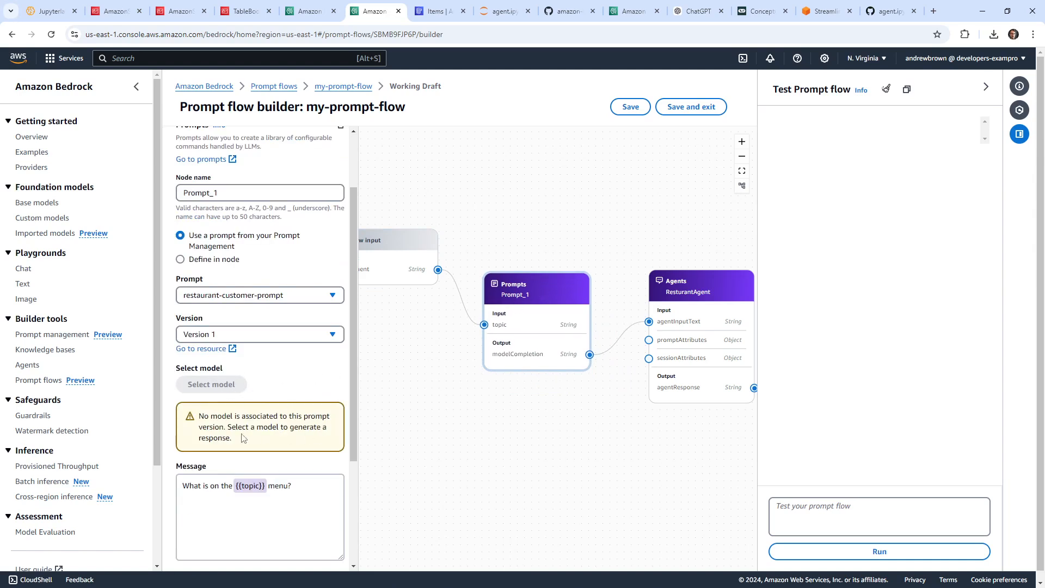
Save the prompt flow and test it with the input "dinner".
scroll(284, 411, down, 3)
scroll(287, 436, up, 5)
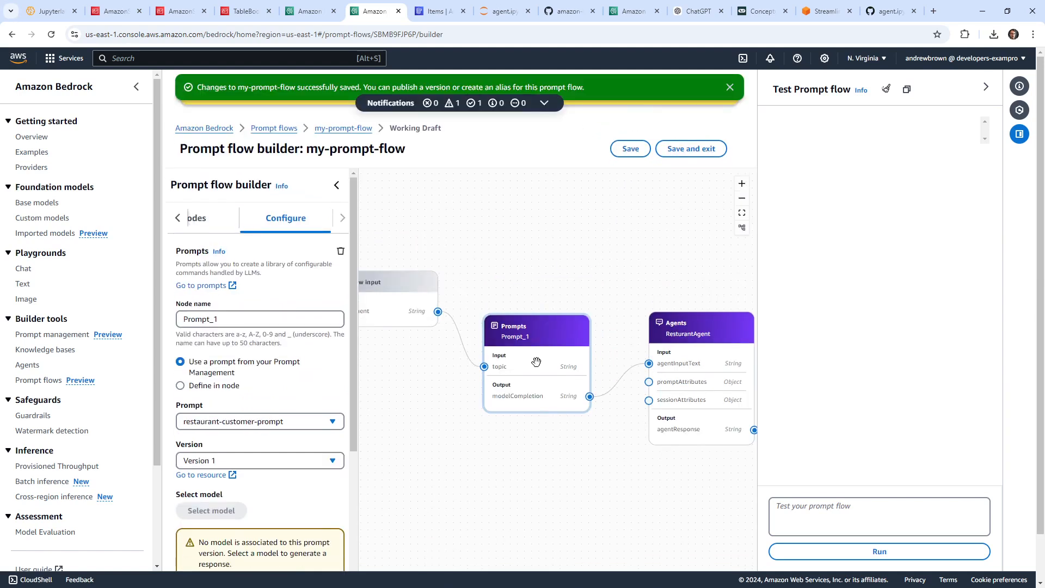
click(834, 507)
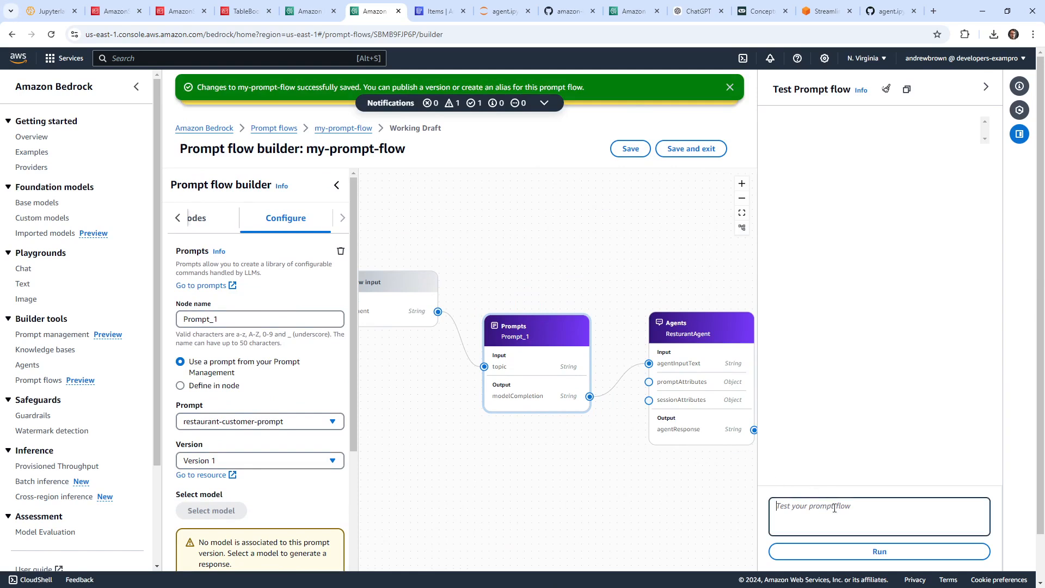
text(ch)
key(BackSpace)
key(BackSpace)
text(din)
key(Return)
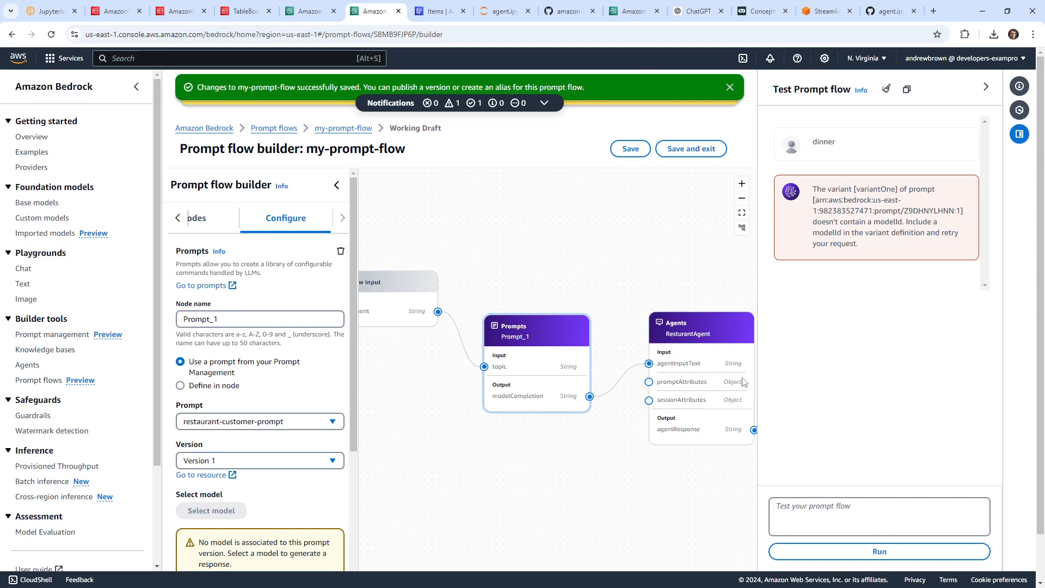
Reposition the Prompt_1 node and delete the connection between the flow input and its topic input.
drag(507, 343, 539, 325)
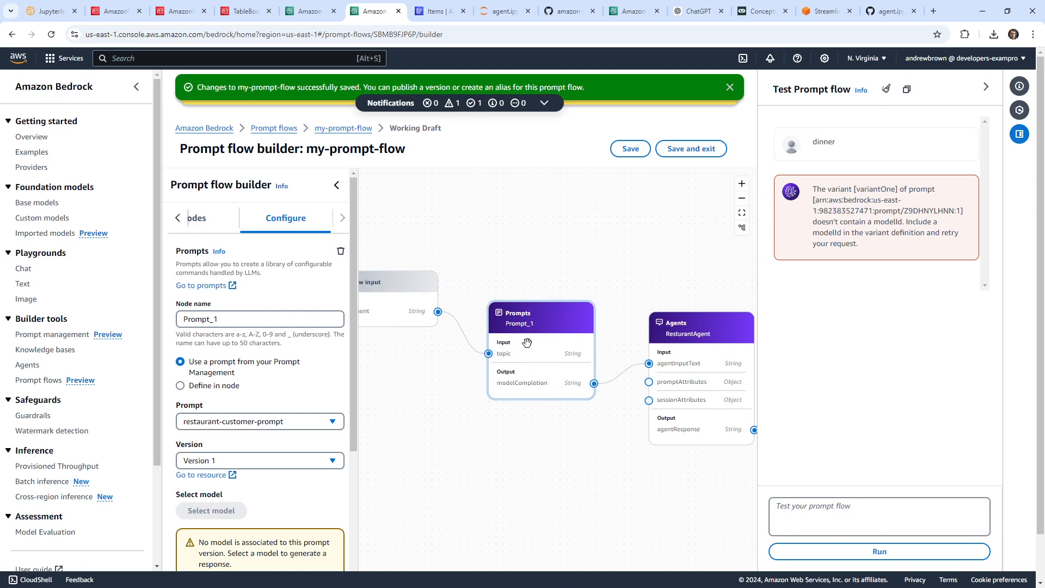
click(479, 356)
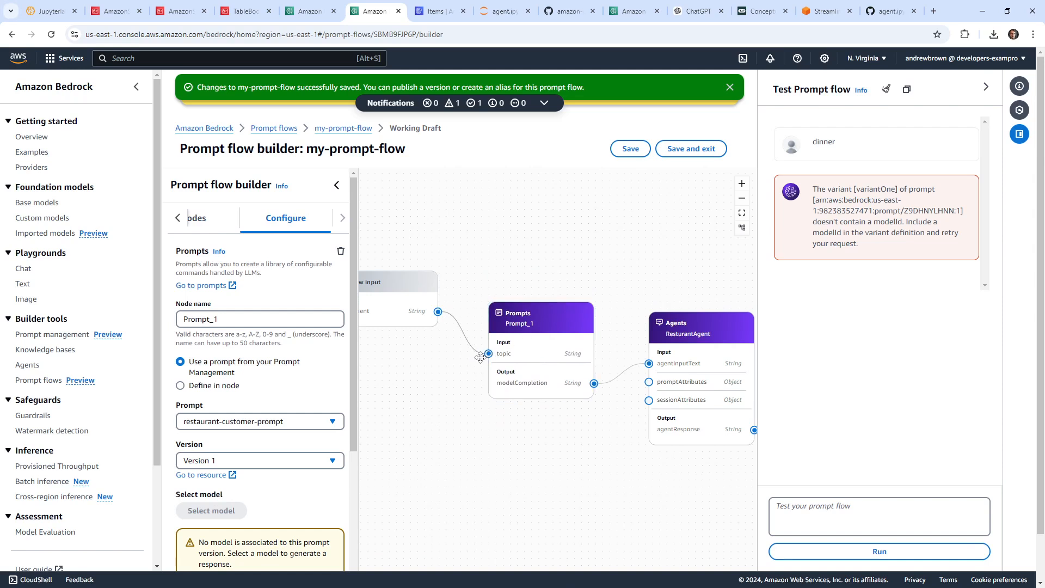
key(Delete)
drag(546, 357, 539, 330)
click(606, 360)
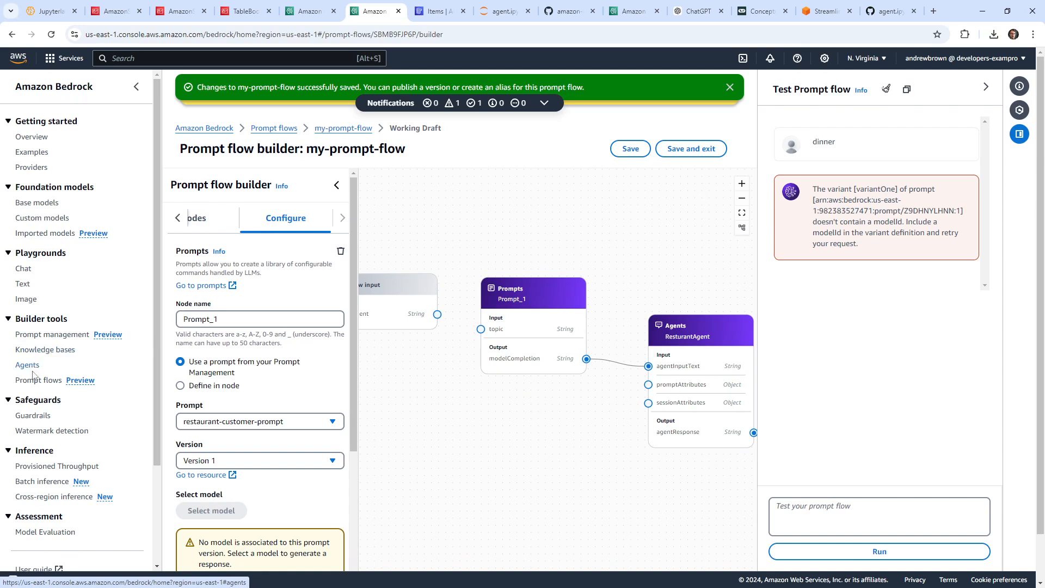
Open restaurant-customer-prompt in Prompt management and permanently delete it, entering "confirm" as written consent.
click(52, 334)
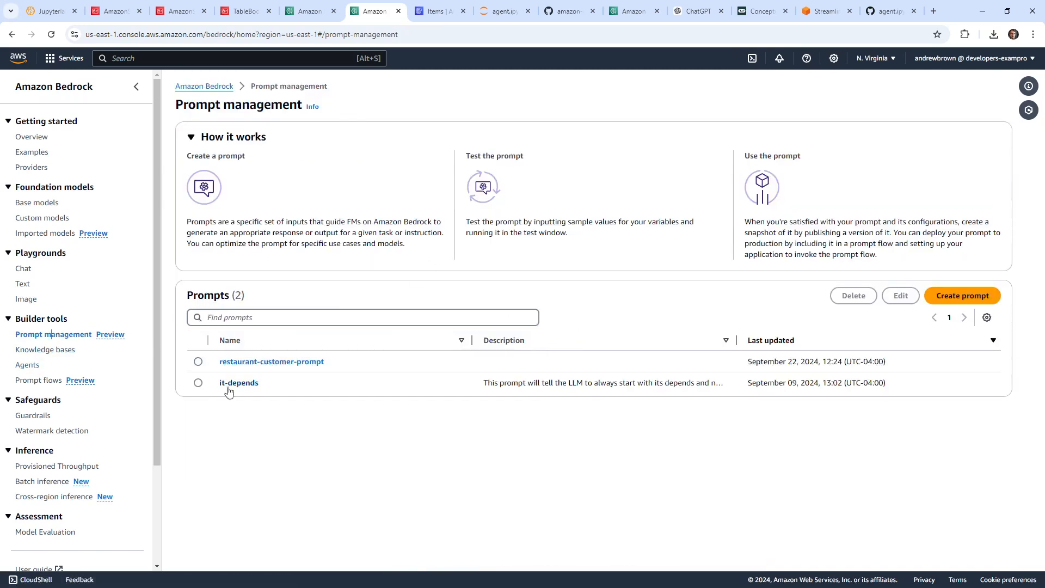
click(241, 362)
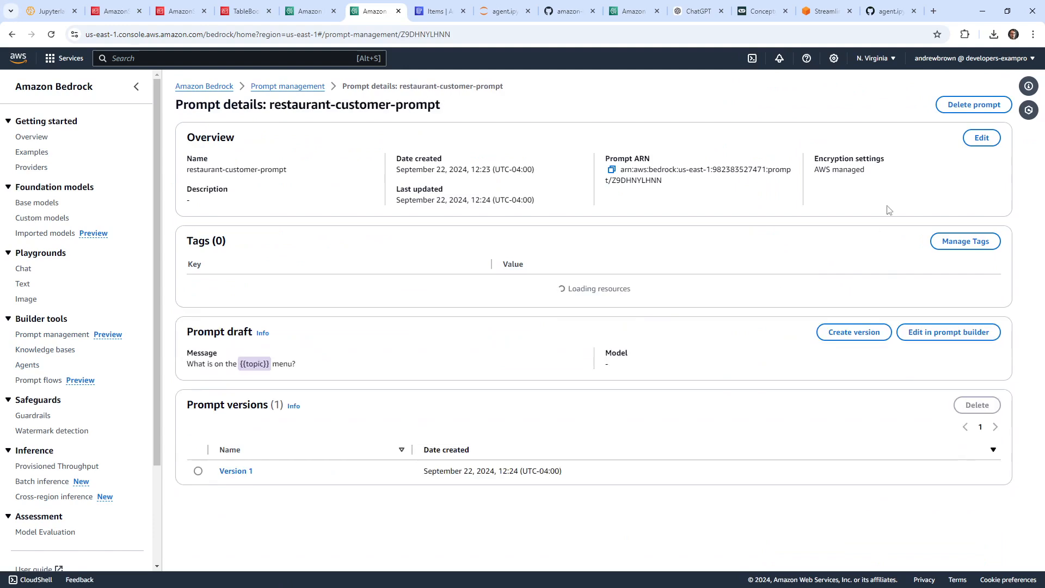
click(992, 106)
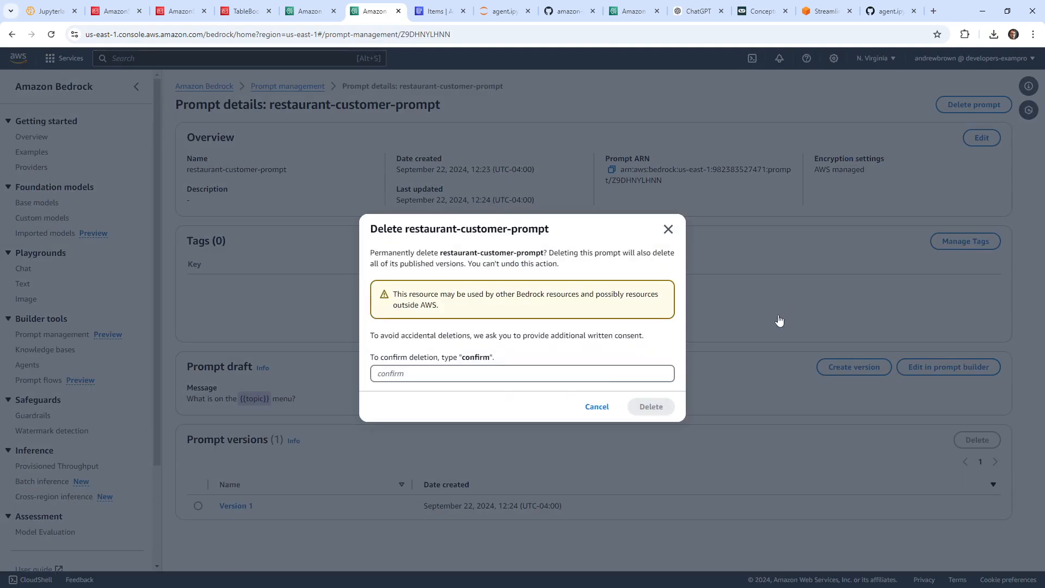
click(597, 377)
text(confirm)
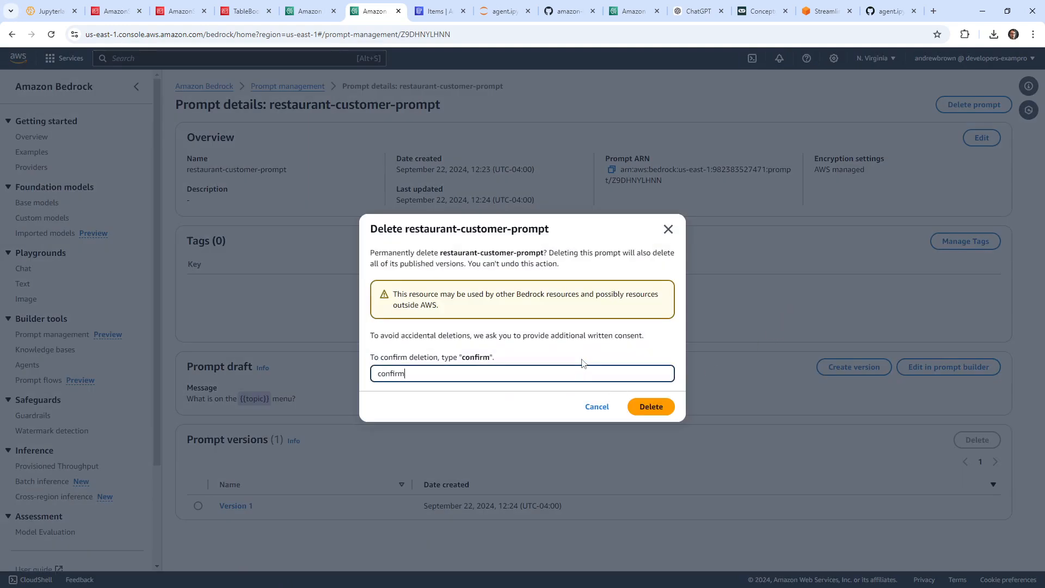
click(648, 406)
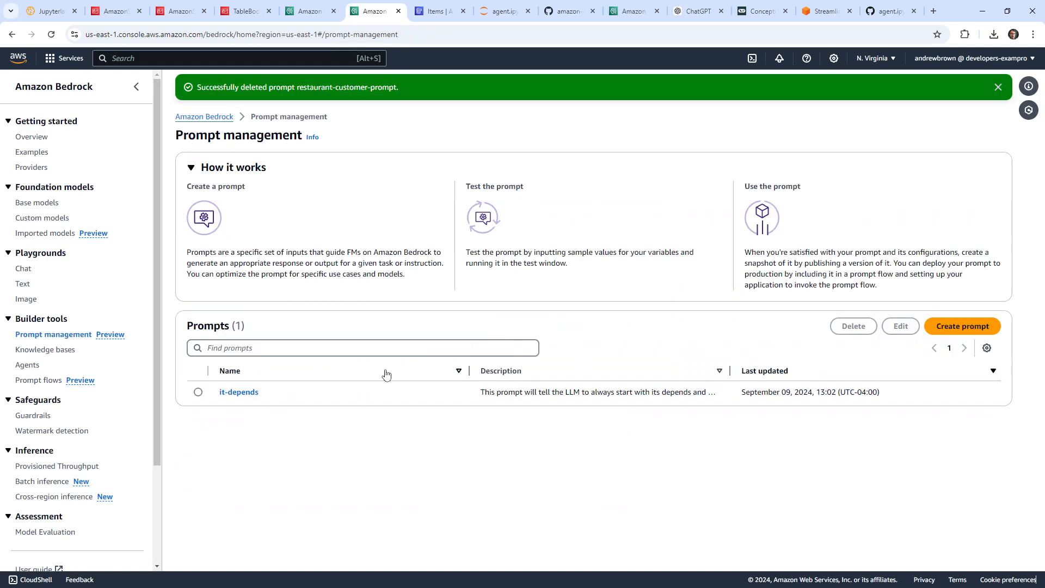
Create a new prompt named "resturant-prompt-format" in Prompt management.
click(962, 326)
click(428, 233)
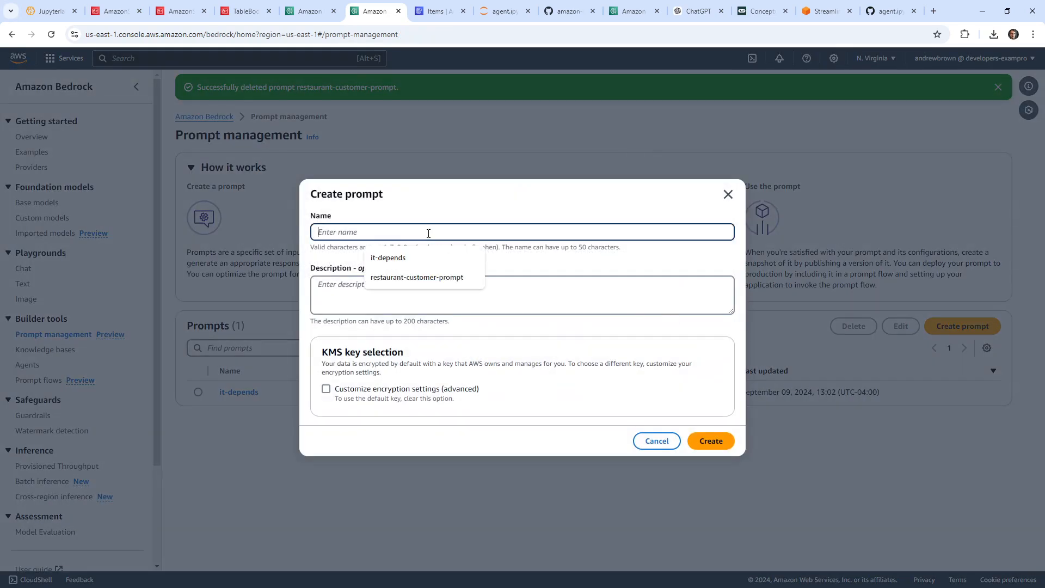
text(resturant-prompt-format)
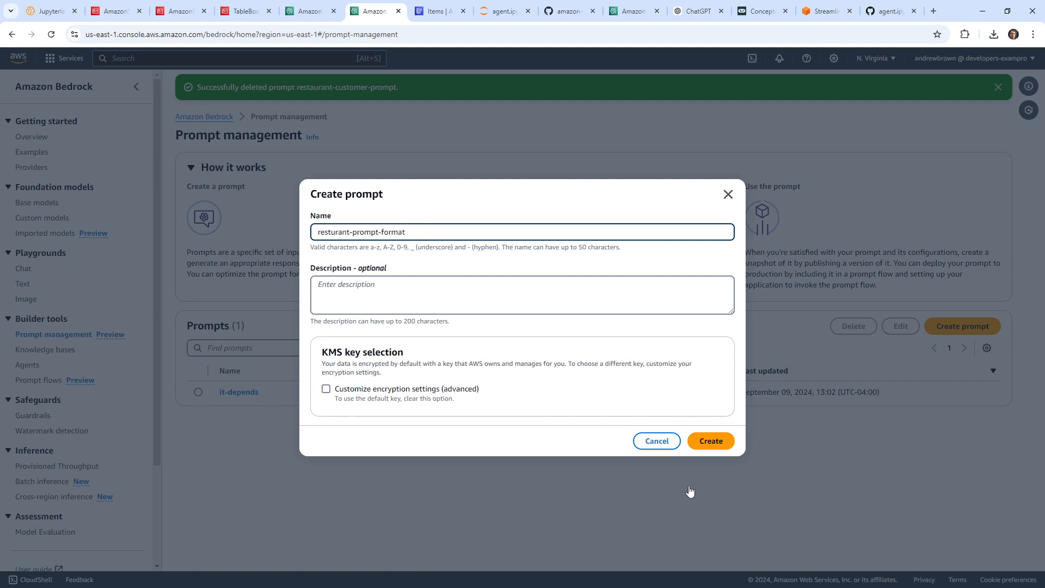
click(711, 441)
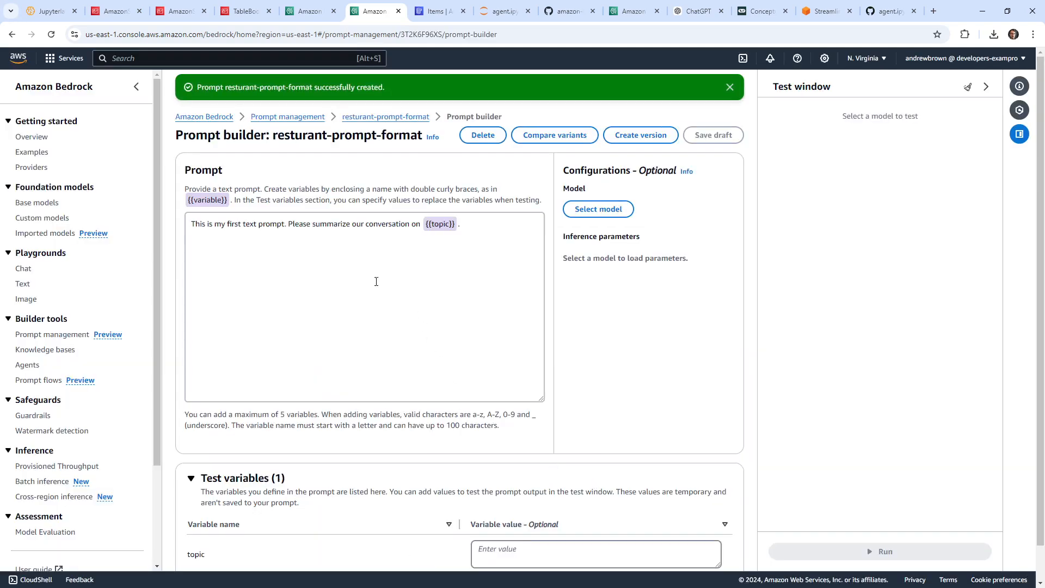
Replace the default wording before the {{topic}} variable with "Take the following content and format into a bulleted list:".
drag(421, 224, 146, 226)
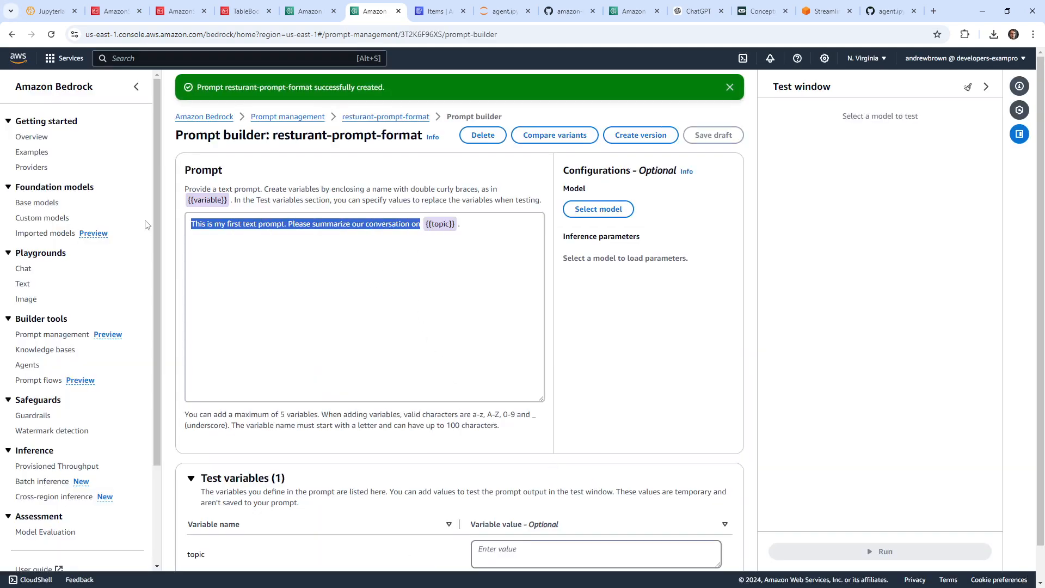
text(Taje the)
key(BackSpace)
key(BackSpace)
key(BackSpace)
key(BackSpace)
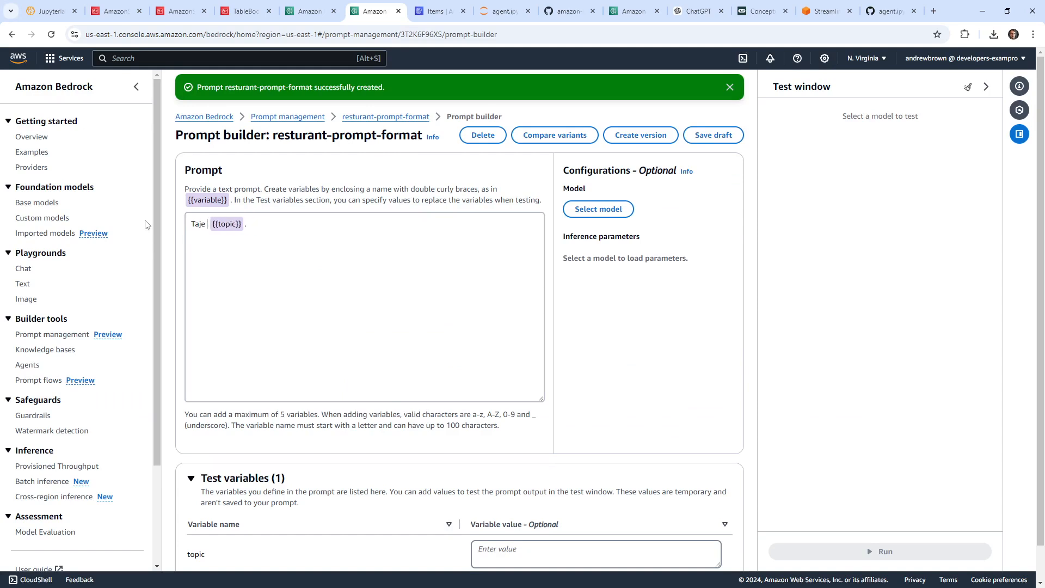
key(BackSpace)
key(BackSpace)
text(ke h)
key(BackSpace)
text(the following content a)
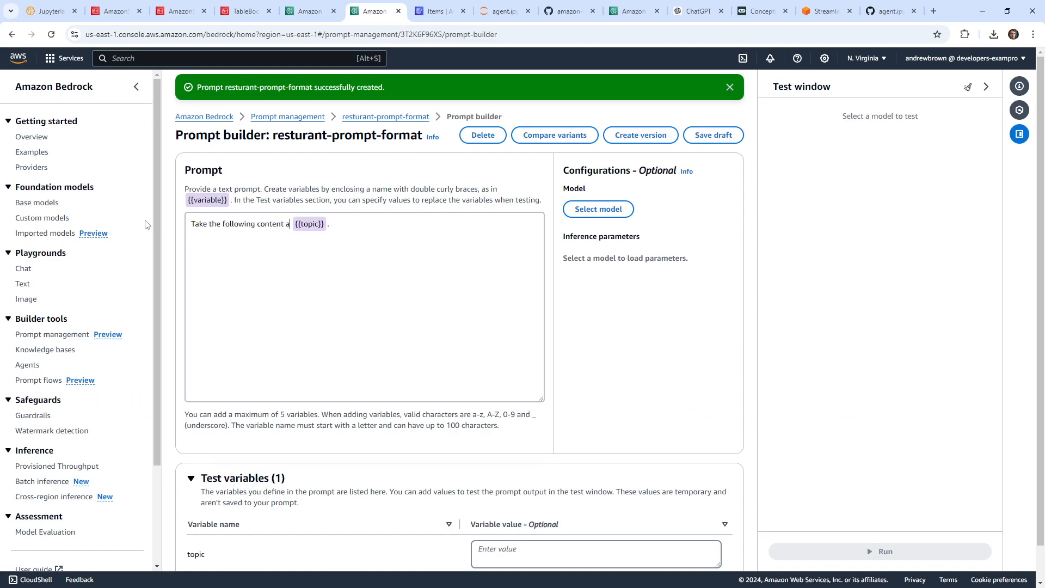
text(nd format)
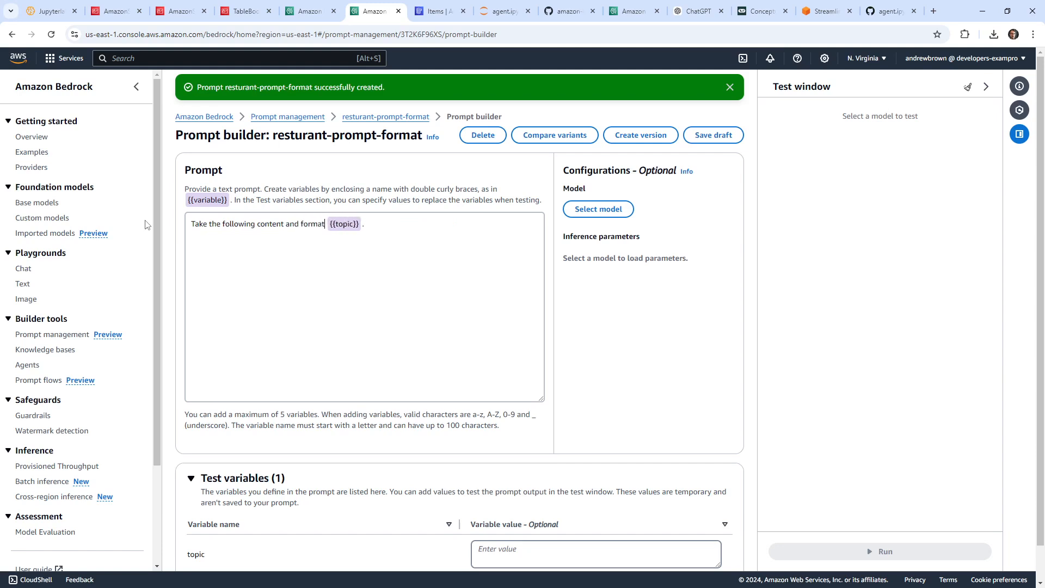
text( into a bulle )
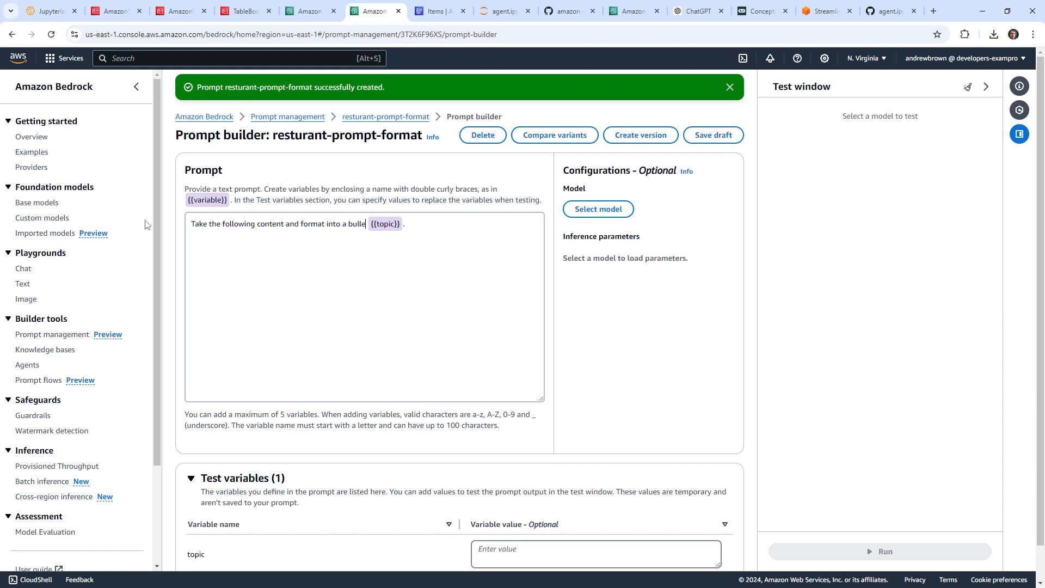
text(ted list:)
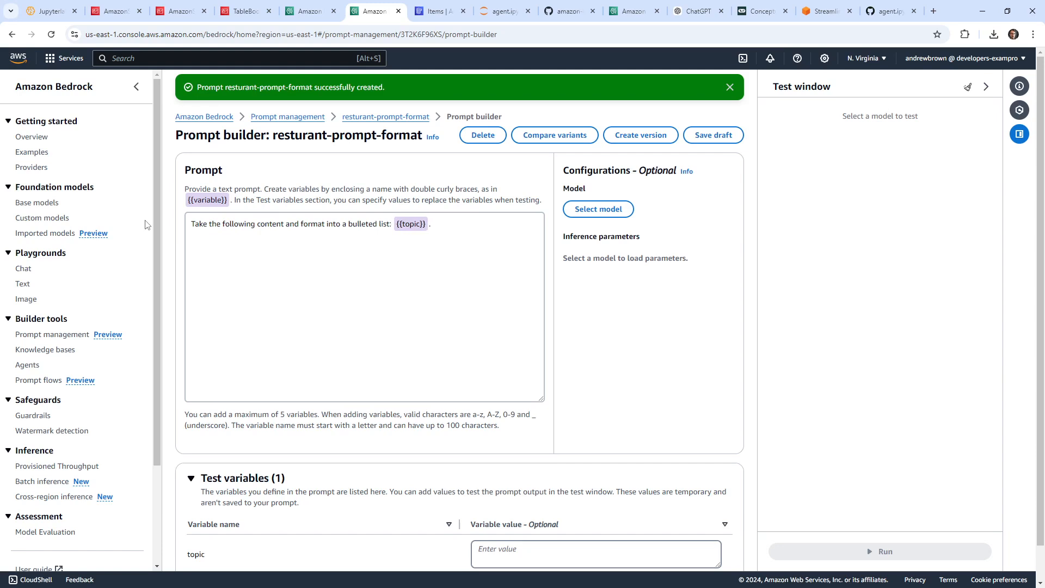
Assign Anthropic's Claude 3 Haiku with on-demand throughput to the prompt, save the draft and create a version of it.
click(598, 209)
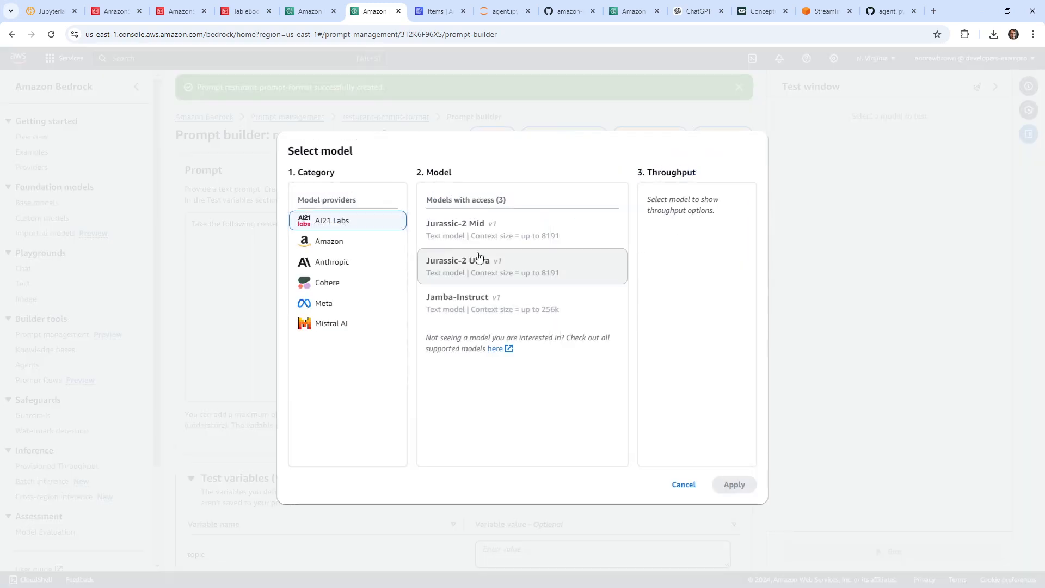
click(365, 264)
click(530, 373)
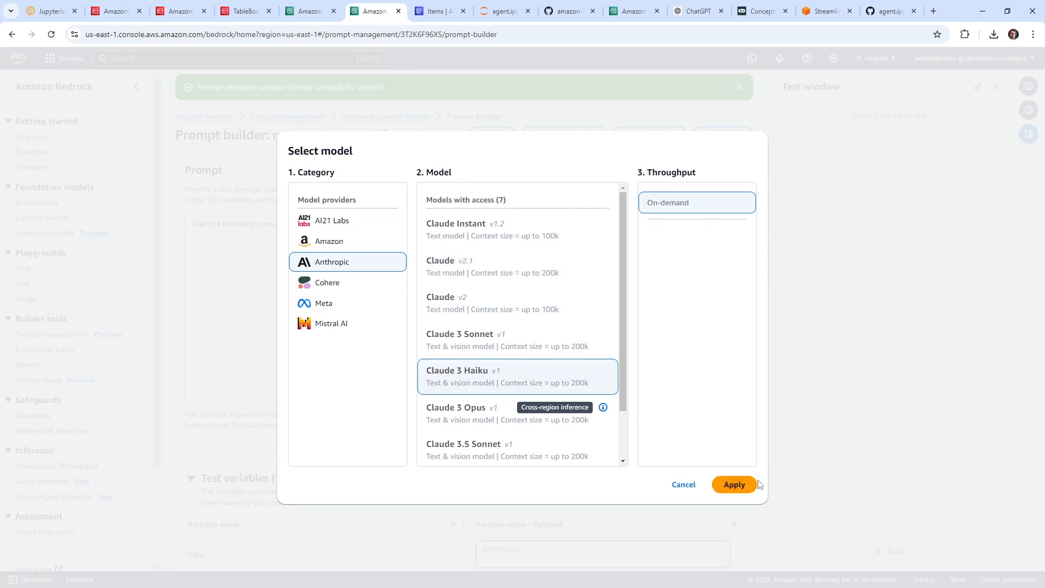
click(735, 484)
scroll(457, 401, down, 1)
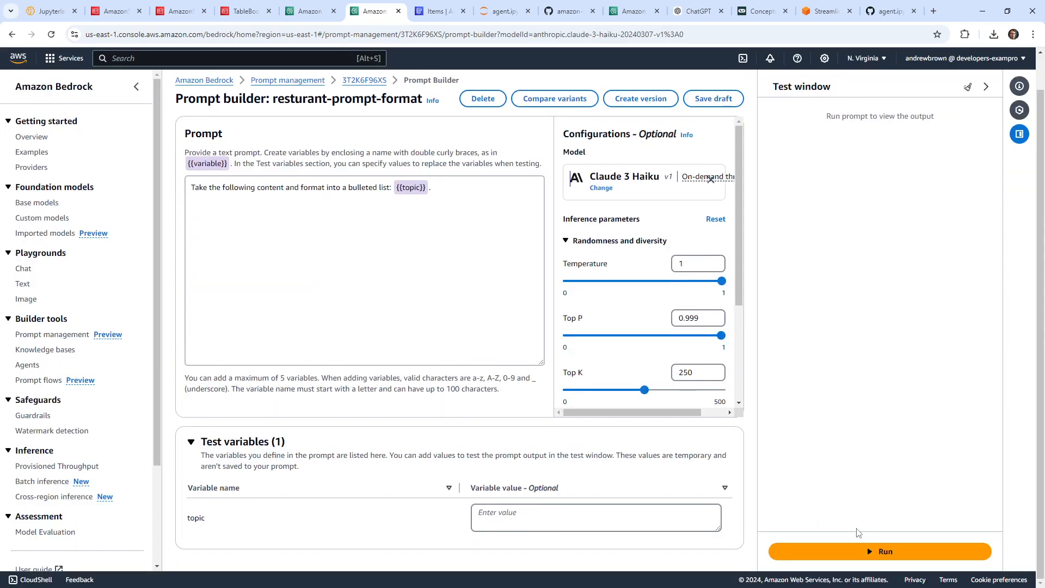
click(713, 99)
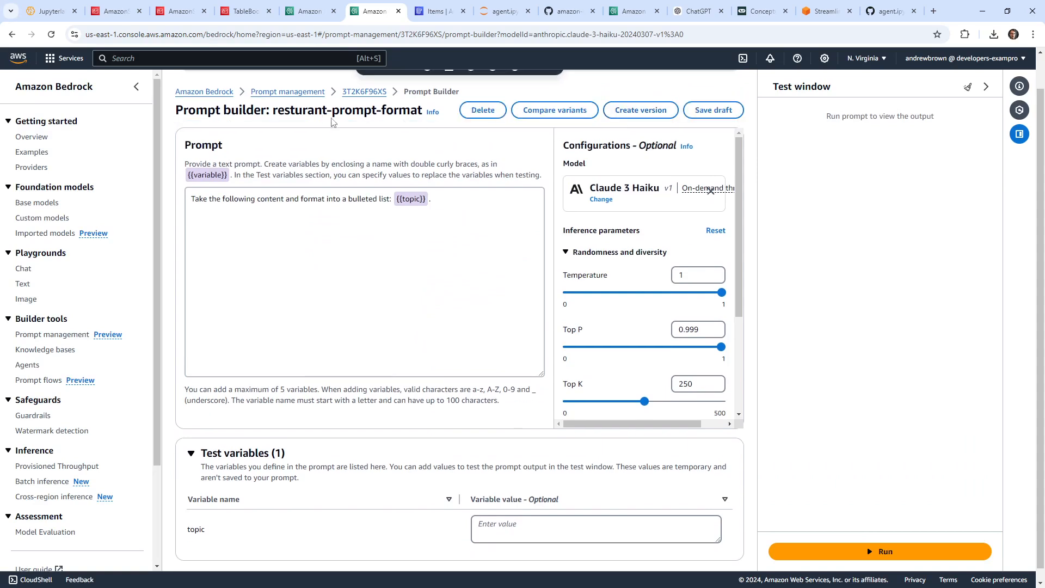
click(641, 112)
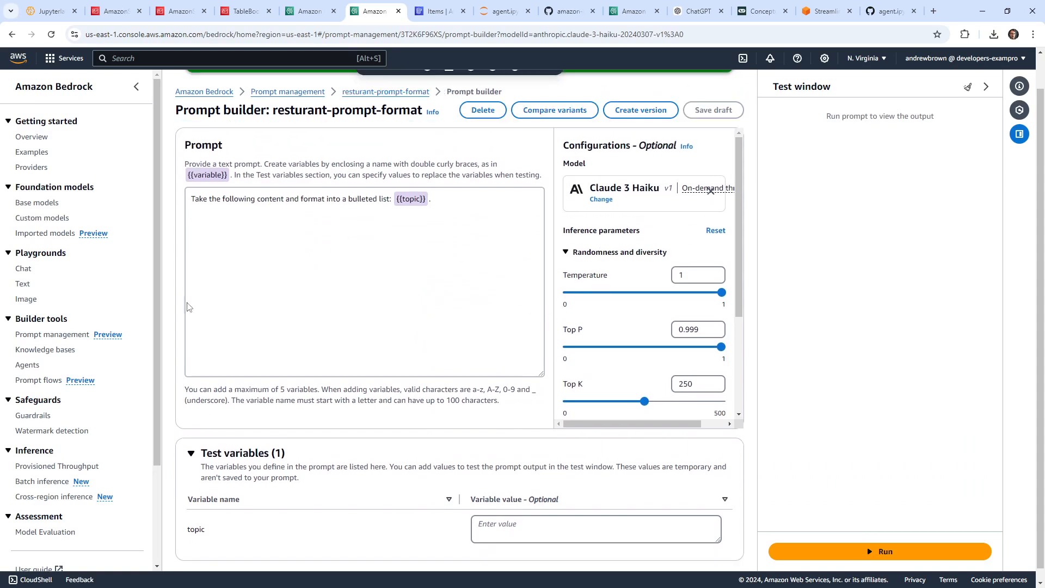
Open my-prompt-flow from Prompt flows for editing in the prompt flow builder.
click(50, 383)
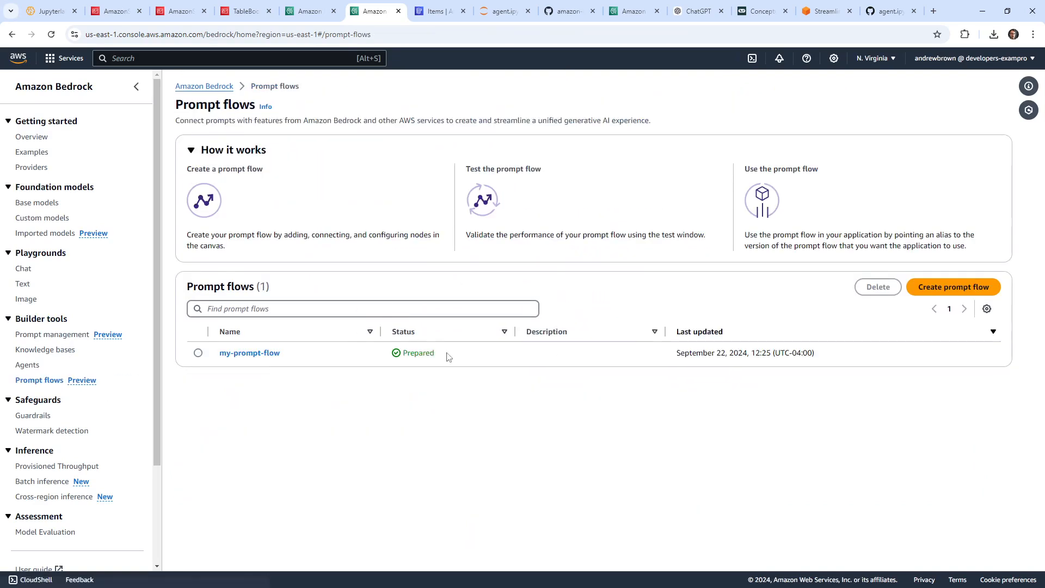
click(263, 354)
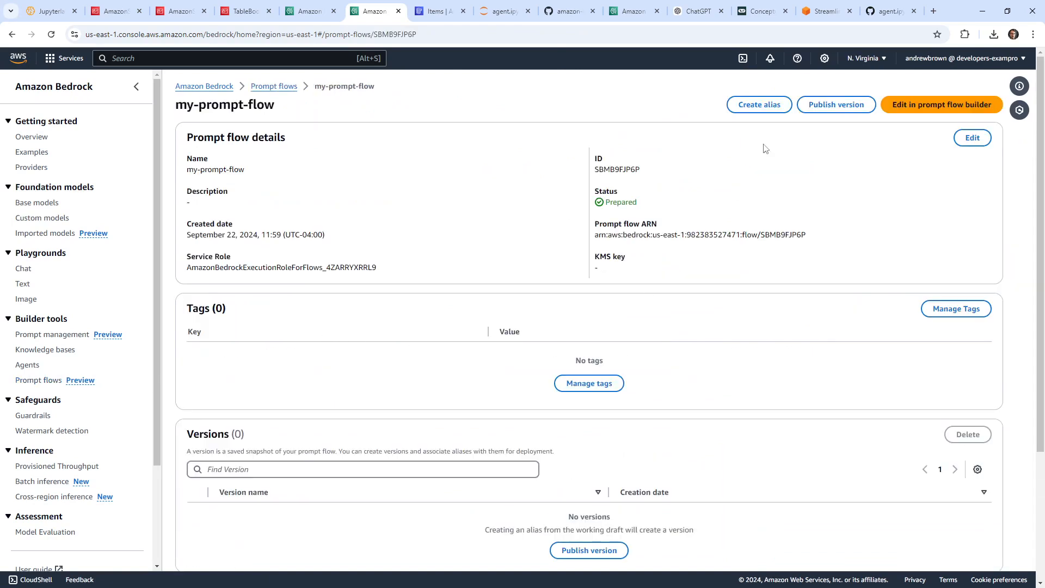
click(907, 108)
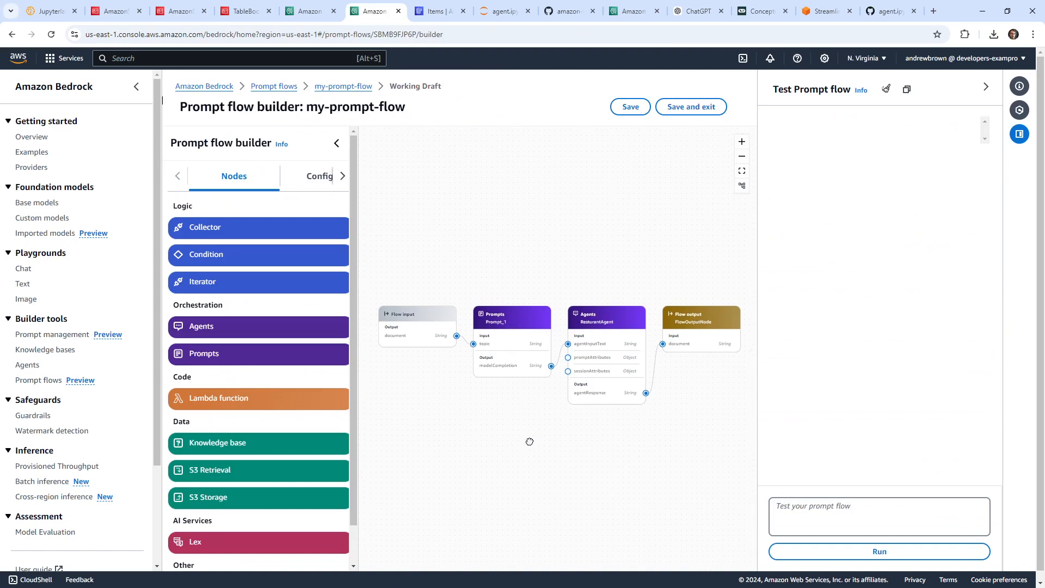
Remove the connections leading into Prompt_1's topic input and into the ResturantAgent's agentInputText.
drag(529, 442, 536, 440)
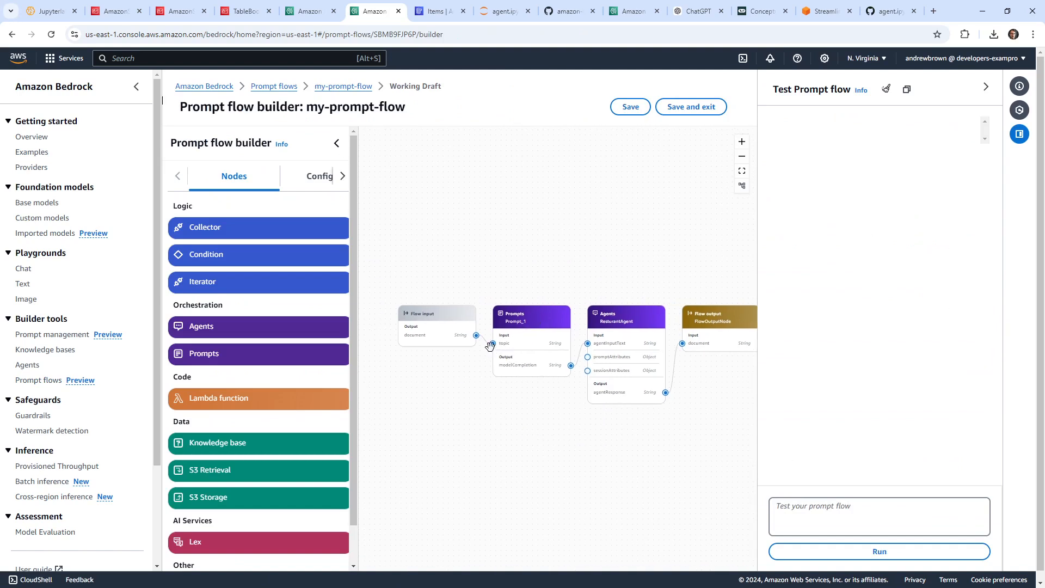
click(740, 144)
click(741, 144)
click(741, 144)
click(740, 144)
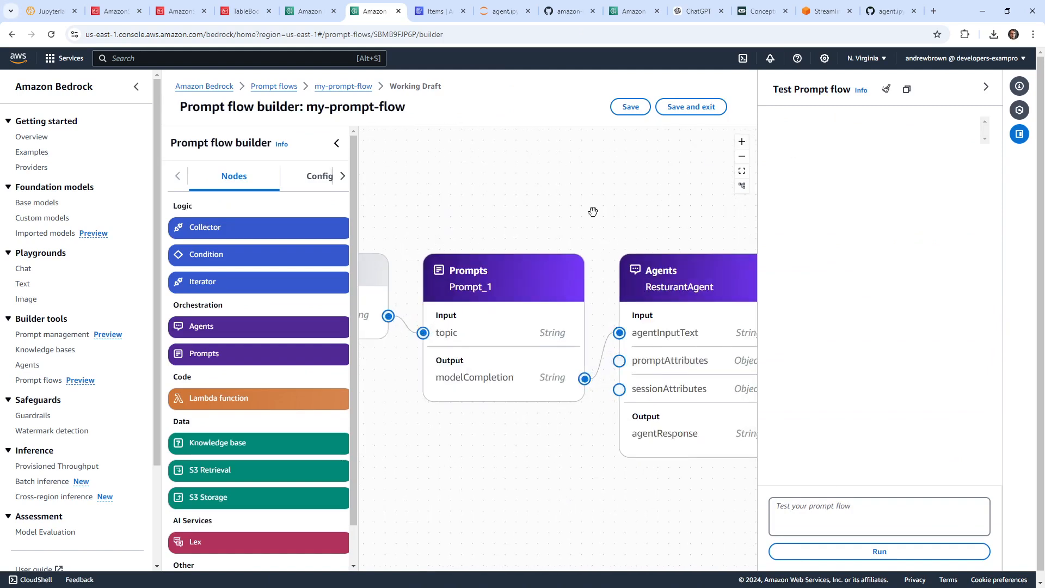
click(486, 322)
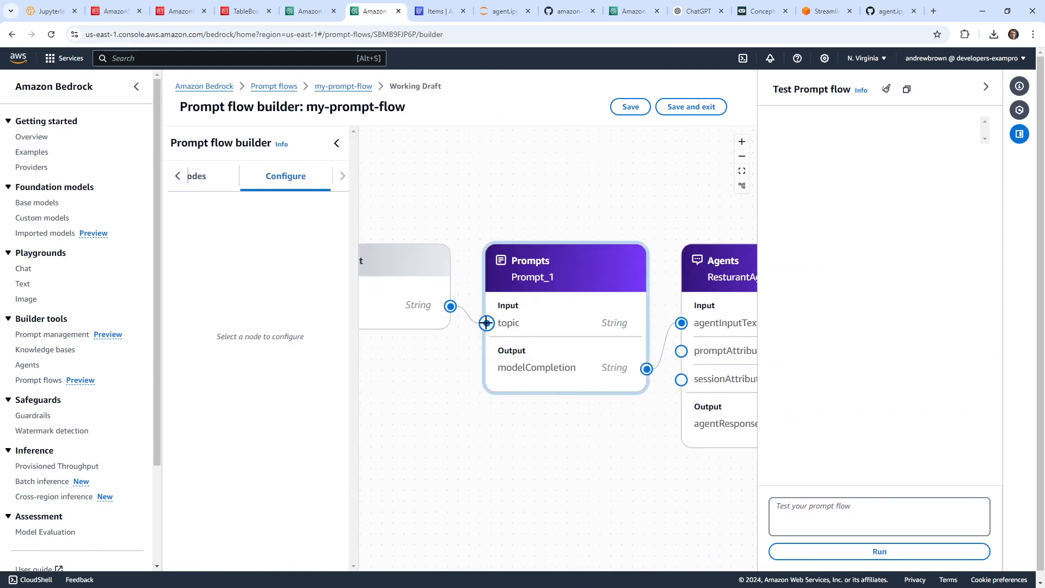
drag(486, 323, 474, 318)
drag(633, 474, 506, 495)
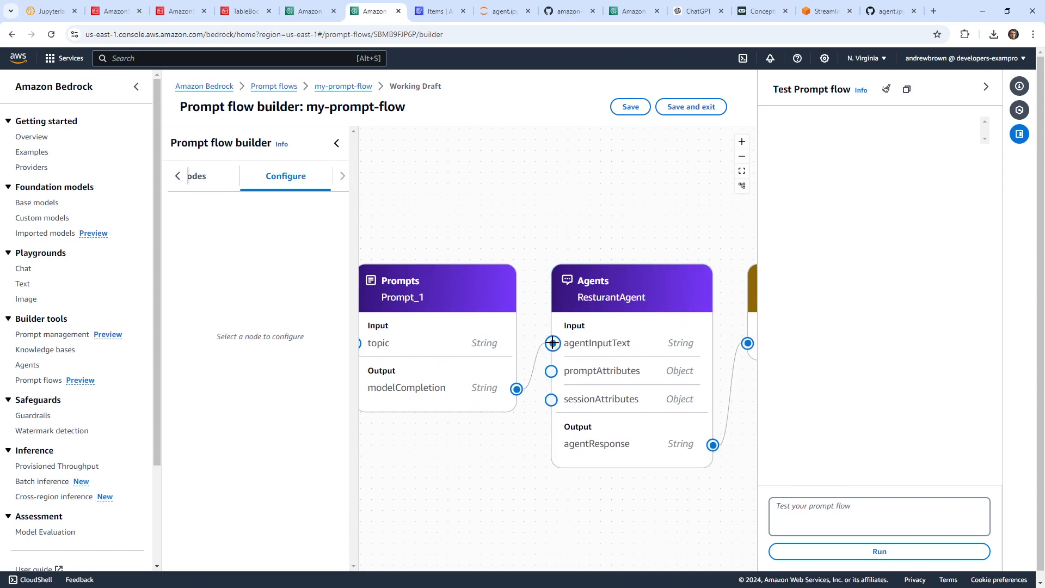
drag(547, 344, 536, 356)
Move Prompt_1 out of the way and connect the flow input's document output to the agent's agentInputText.
drag(424, 303, 533, 137)
drag(418, 362, 564, 401)
drag(447, 346, 698, 383)
Reposition Prompt_1 between the agent and the flow output, and delete the connection from agentResponse to the flow output's document.
drag(670, 441, 378, 432)
drag(681, 454, 489, 446)
drag(550, 353, 735, 504)
drag(453, 257, 686, 349)
drag(499, 237, 800, 326)
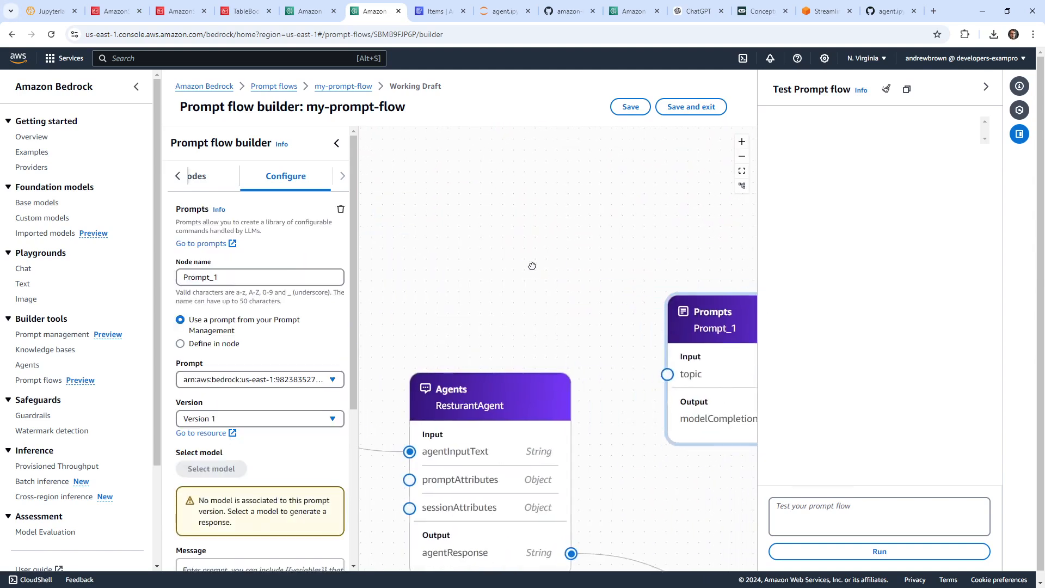
drag(532, 266, 341, 149)
drag(557, 216, 571, 257)
click(584, 489)
key(Delete)
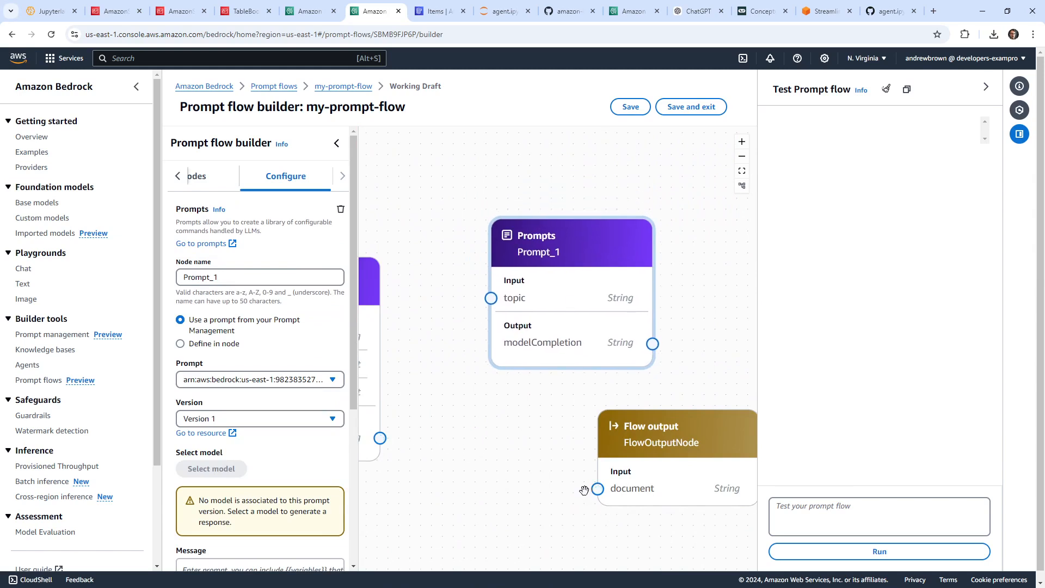
Connect agentResponse to Prompt_1's topic and modelCompletion to the flow output's document, moving both Prompt_1 and FlowOutputNode closer.
click(381, 440)
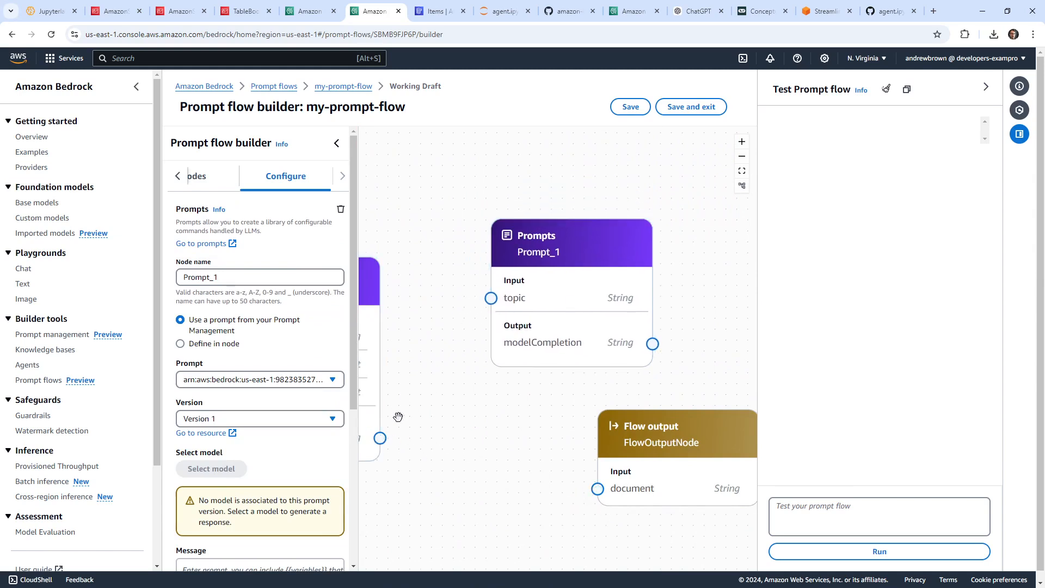
drag(380, 438, 492, 298)
drag(549, 324, 477, 354)
drag(645, 442, 701, 359)
drag(580, 373, 654, 406)
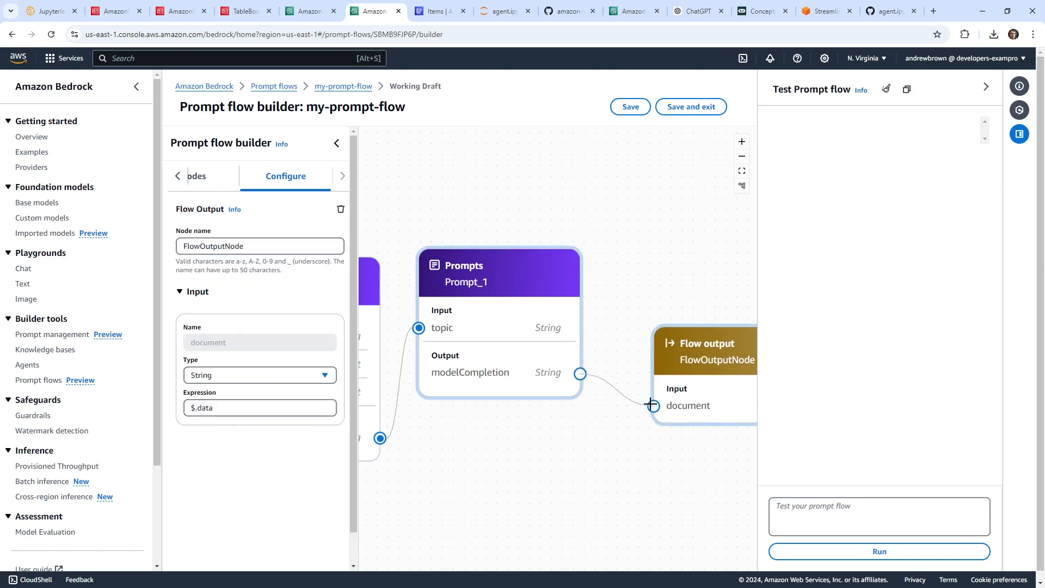
Test the rewired prompt flow with the input "I want to know what is on the dinner menu".
drag(537, 457, 655, 443)
click(742, 157)
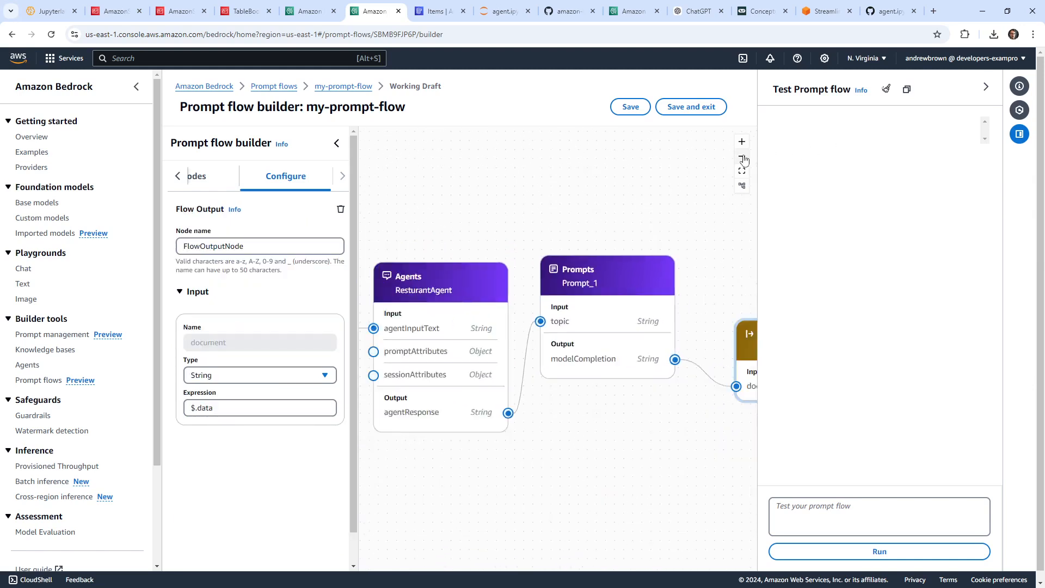
click(742, 157)
click(742, 156)
drag(519, 439, 541, 443)
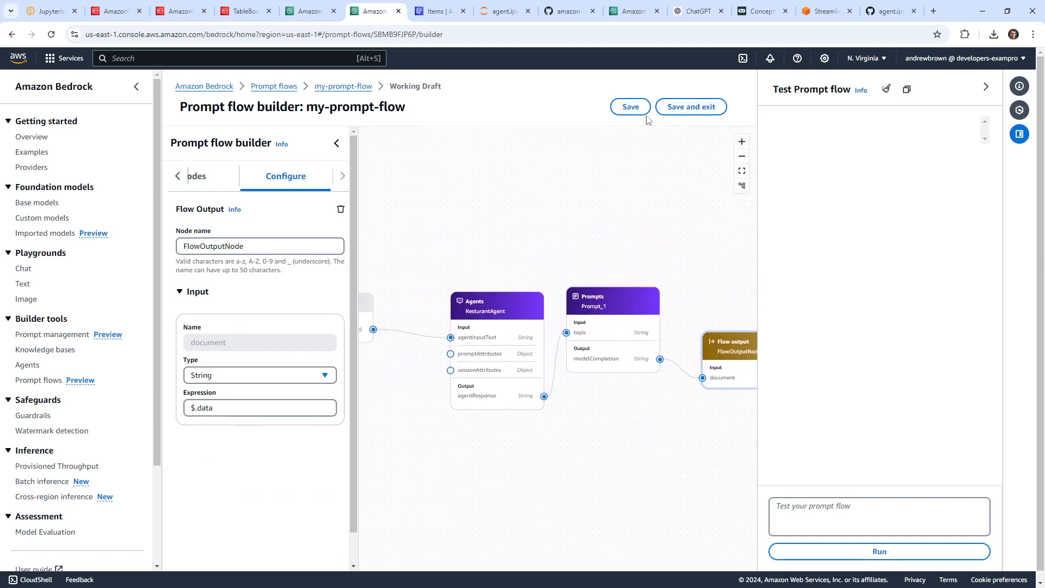
drag(522, 240, 625, 240)
drag(558, 253, 541, 229)
click(797, 506)
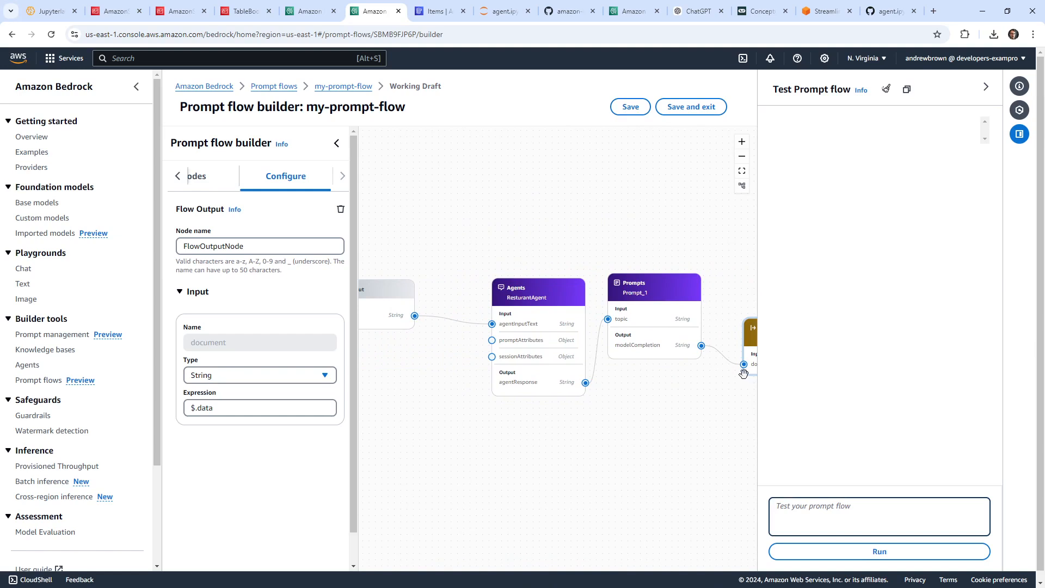
text(I want to know what is on the dinner menu)
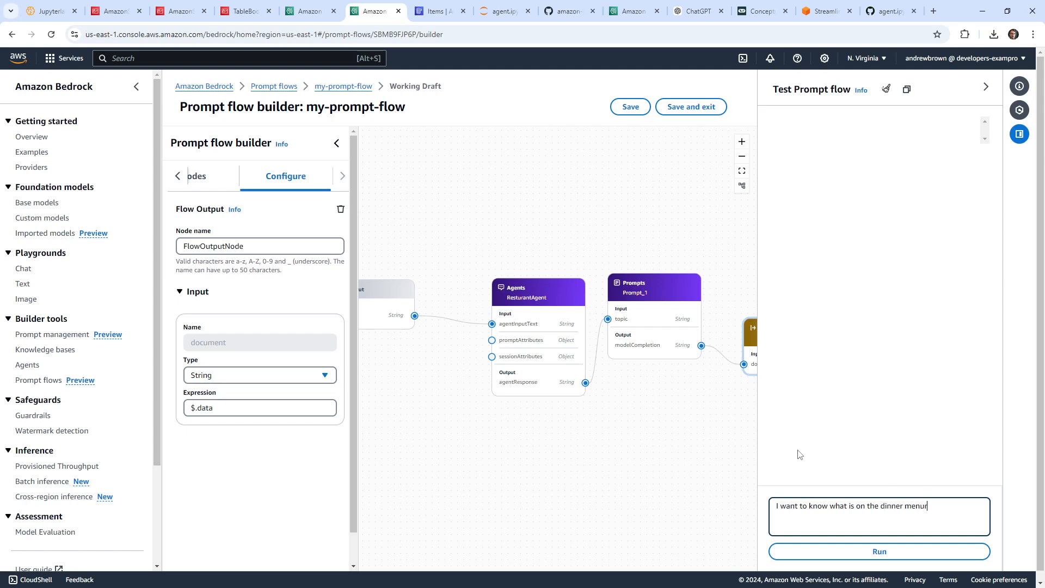
click(880, 551)
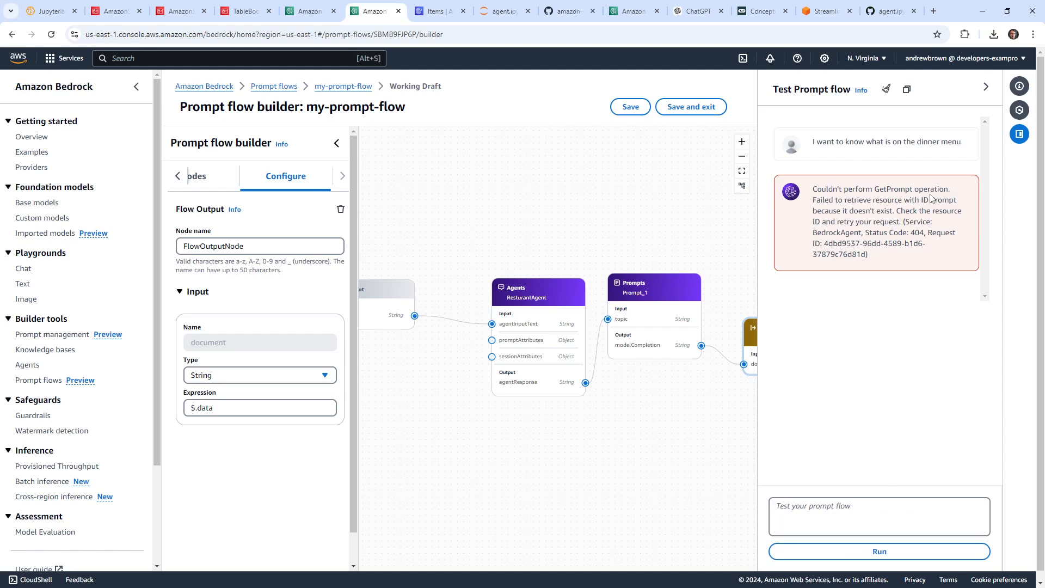
Set the Prompt_1 node to use resturant-prompt-format, Version 1, and save the prompt flow.
click(658, 273)
scroll(265, 346, down, 3)
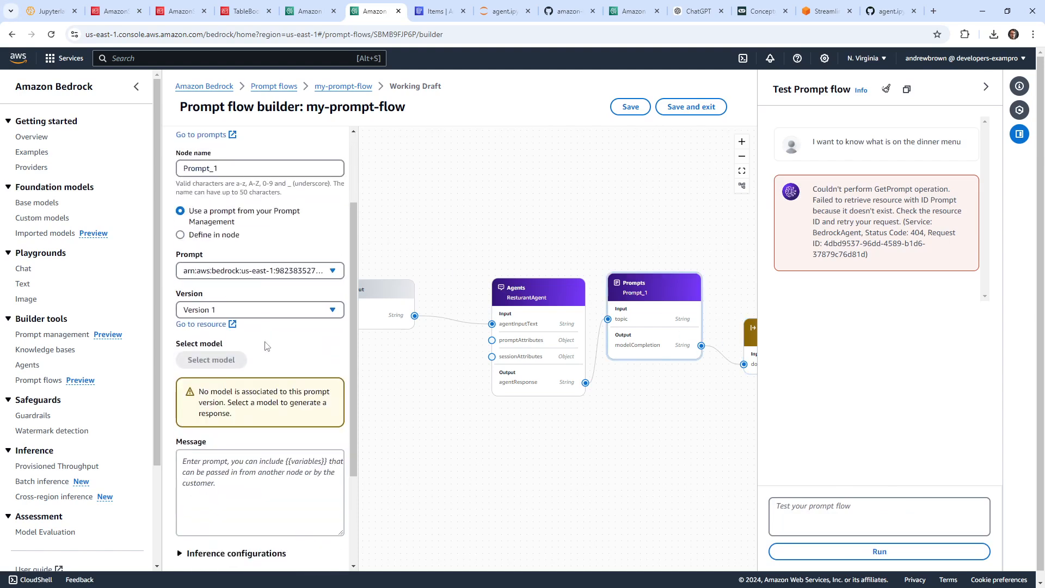
scroll(265, 346, down, 1)
click(275, 217)
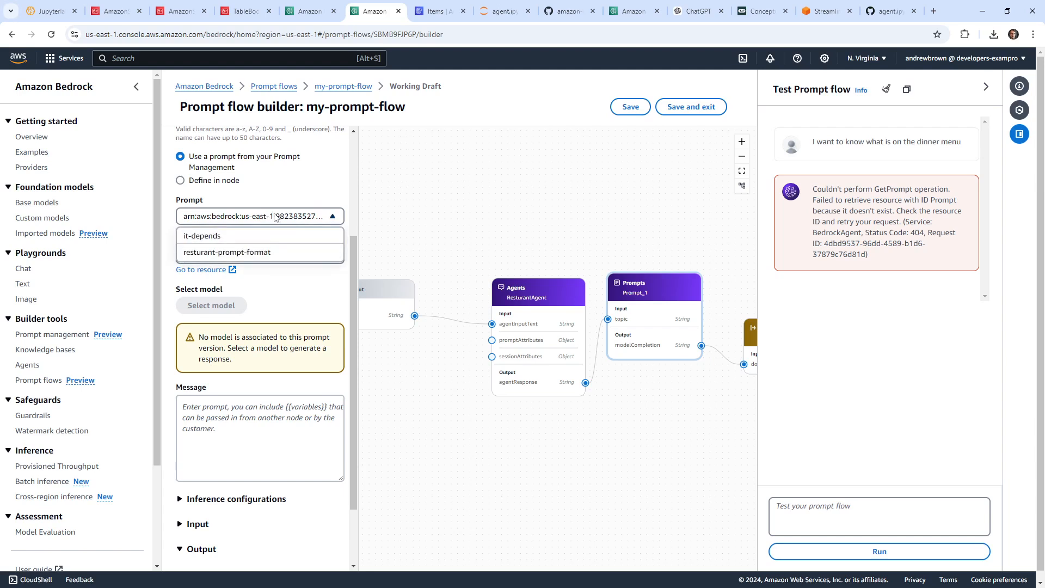
click(256, 252)
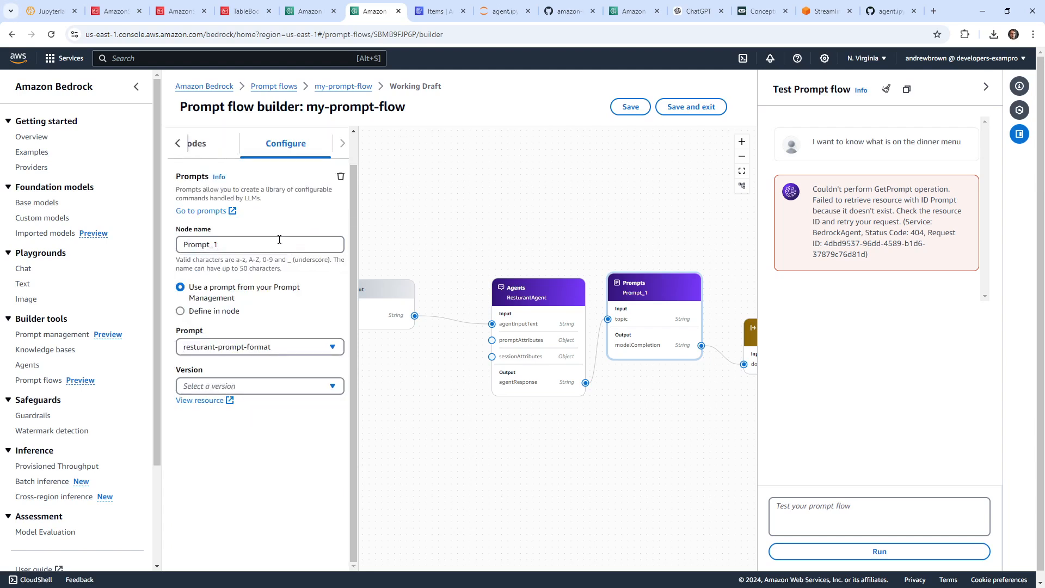
click(266, 386)
click(256, 422)
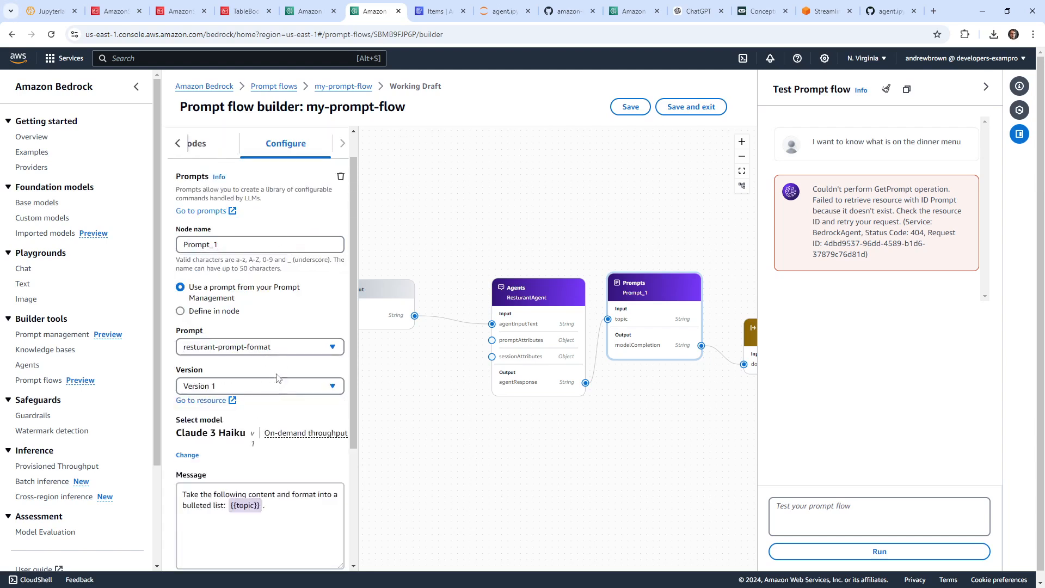
scroll(273, 436, down, 1)
scroll(274, 436, down, 3)
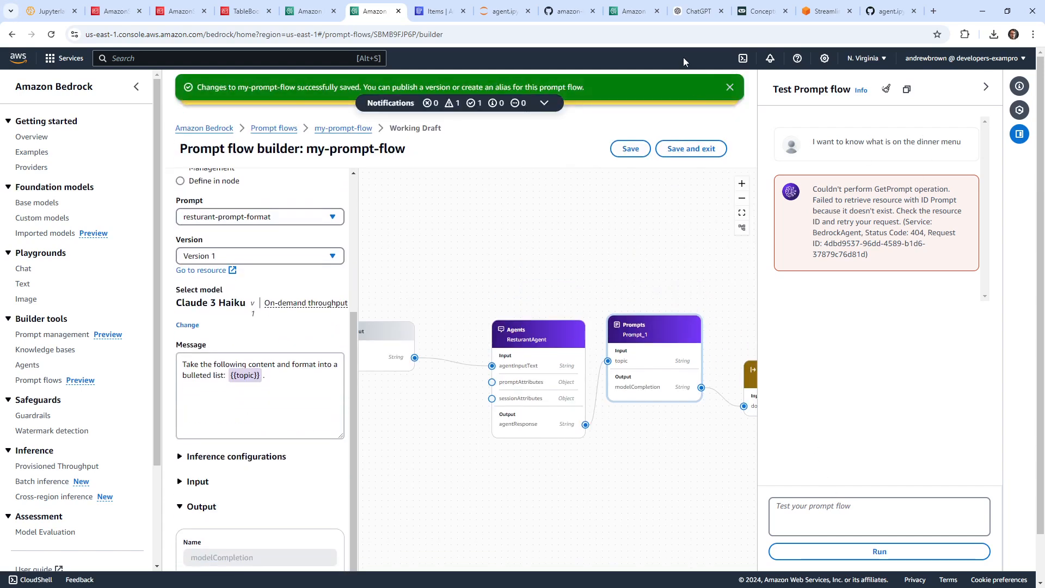
Dismiss the save notification and test the prompt flow with the input "I want to know what is on the dinner menu".
click(731, 88)
drag(959, 146, 815, 146)
click(827, 517)
text(I want to know what is on the dinner menu)
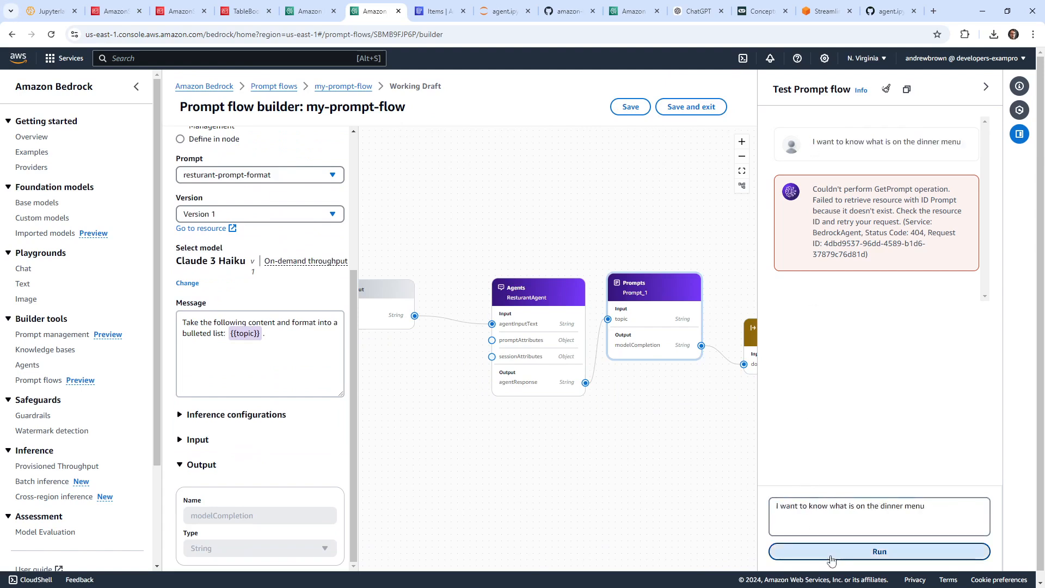
click(828, 552)
drag(682, 451, 534, 444)
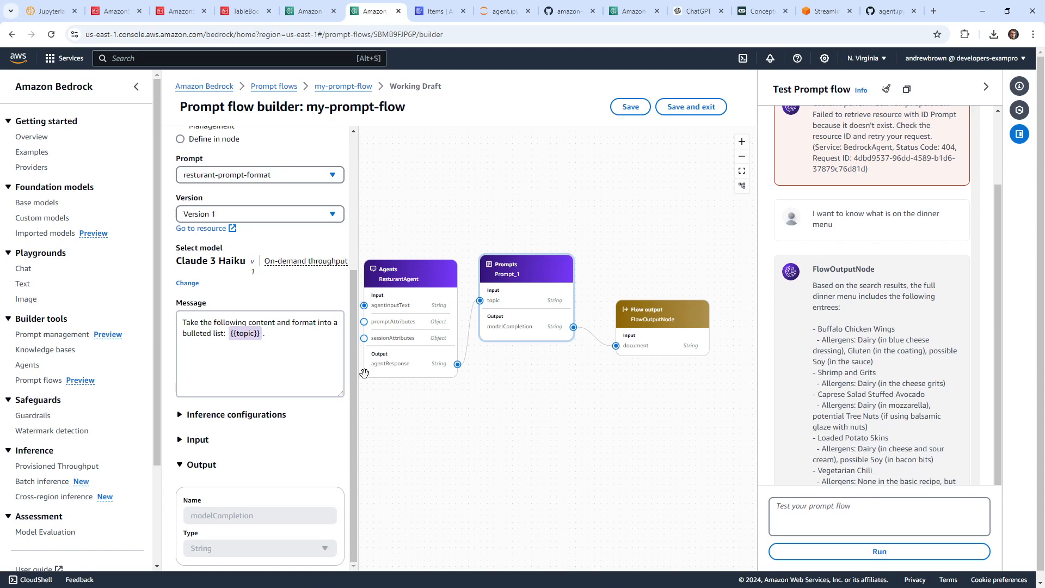
Try to edit the bulleted-list wording in Prompt_1's message directly in the flow builder.
drag(213, 334, 186, 323)
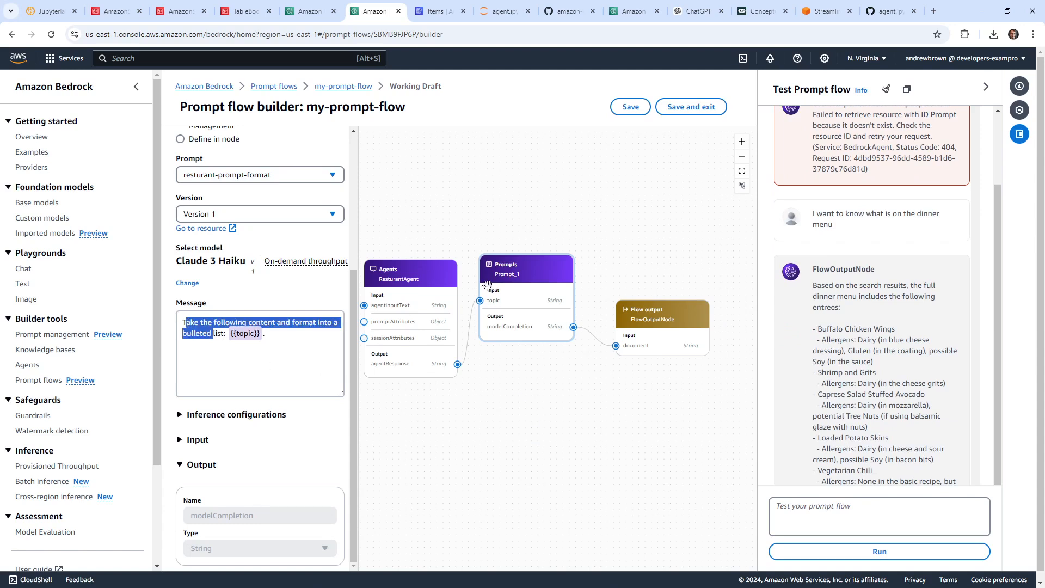
scroll(216, 375, down, 1)
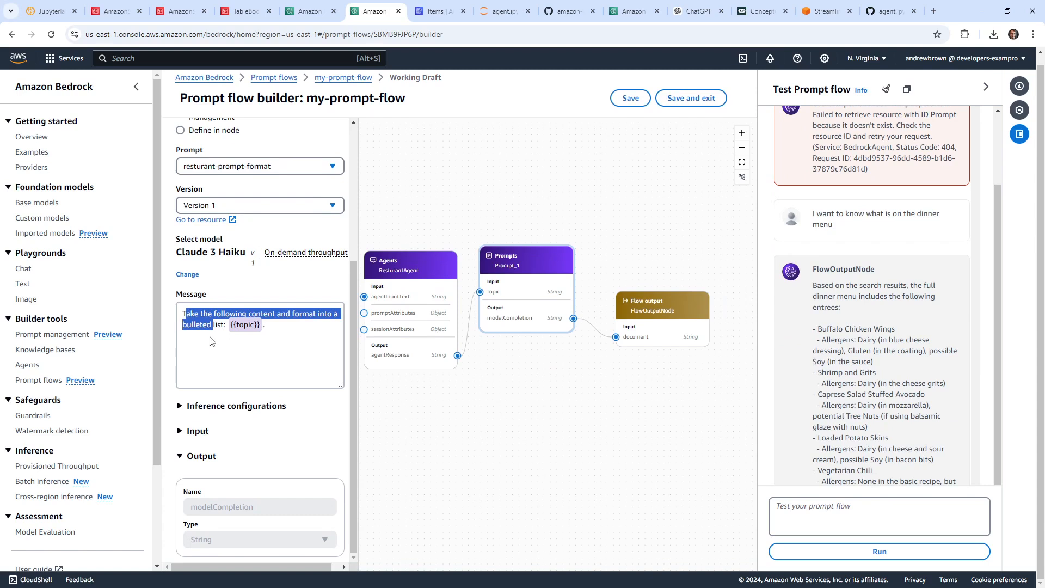
click(208, 323)
drag(207, 326, 200, 326)
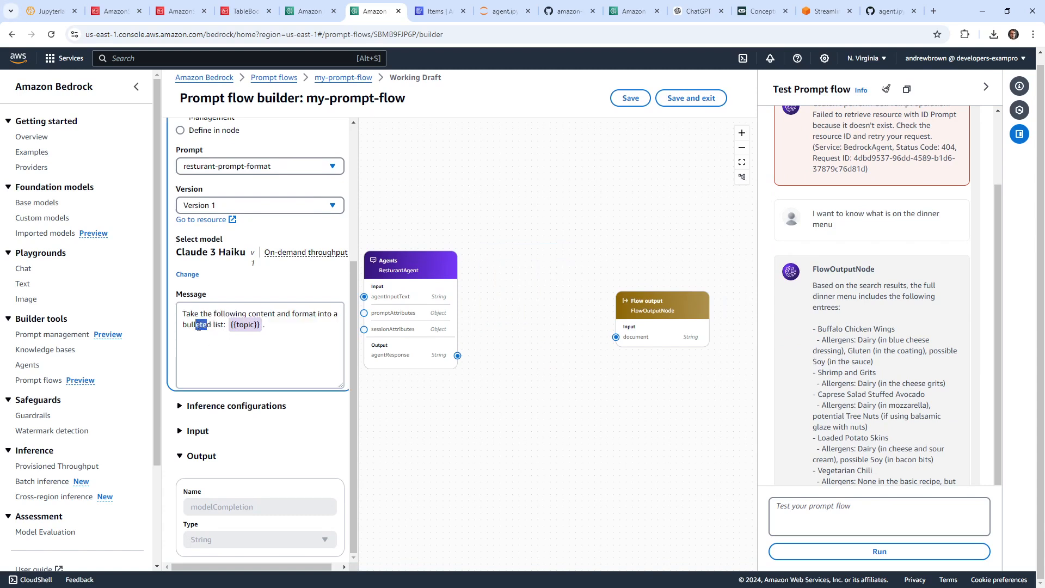
click(192, 325)
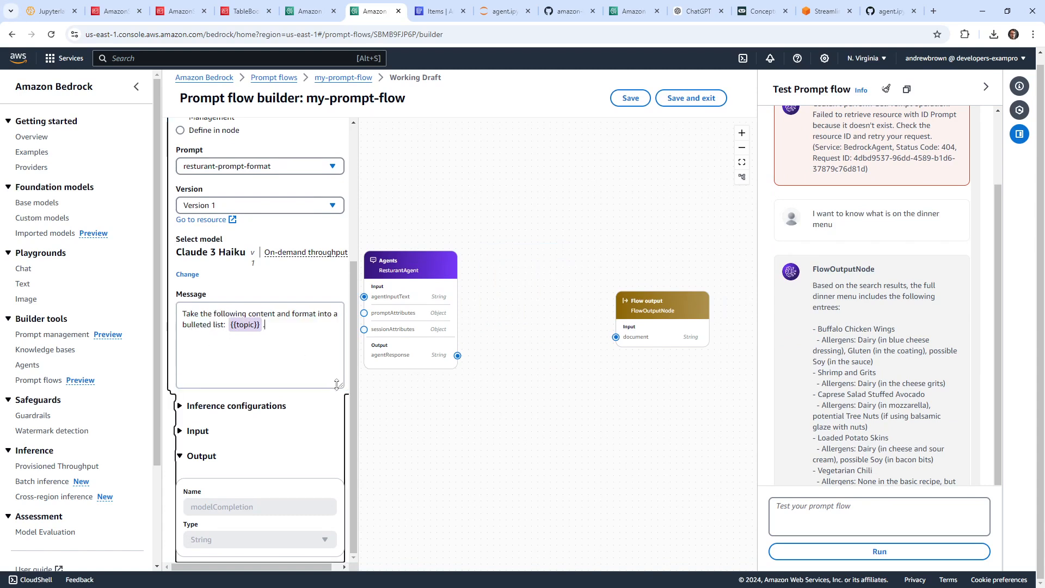
click(531, 432)
drag(532, 373, 507, 432)
drag(472, 389, 554, 397)
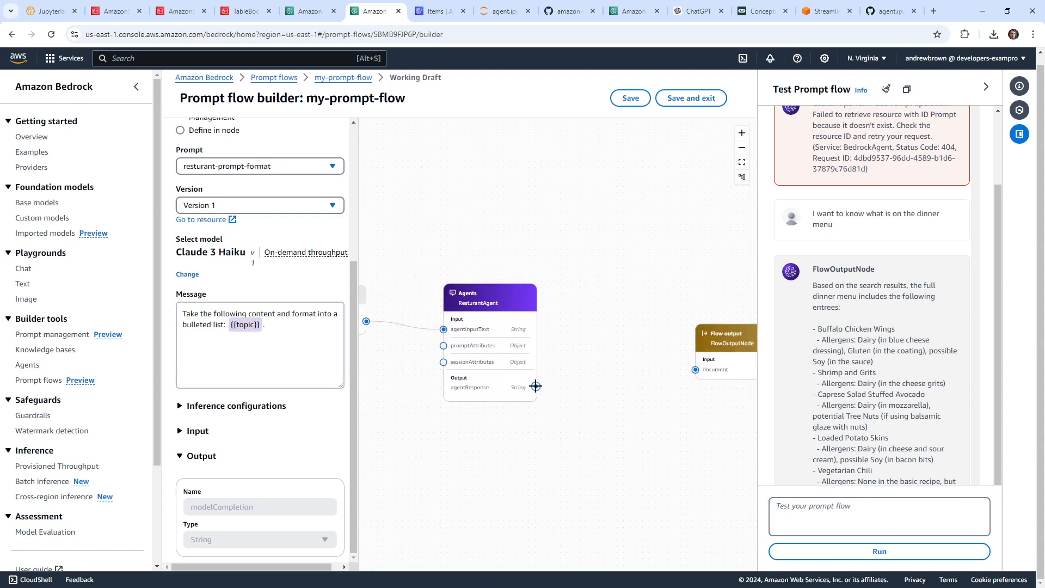
Discard the unsaved canvas changes by returning to my-prompt-flow's details page and reopening the flow in the builder.
click(344, 77)
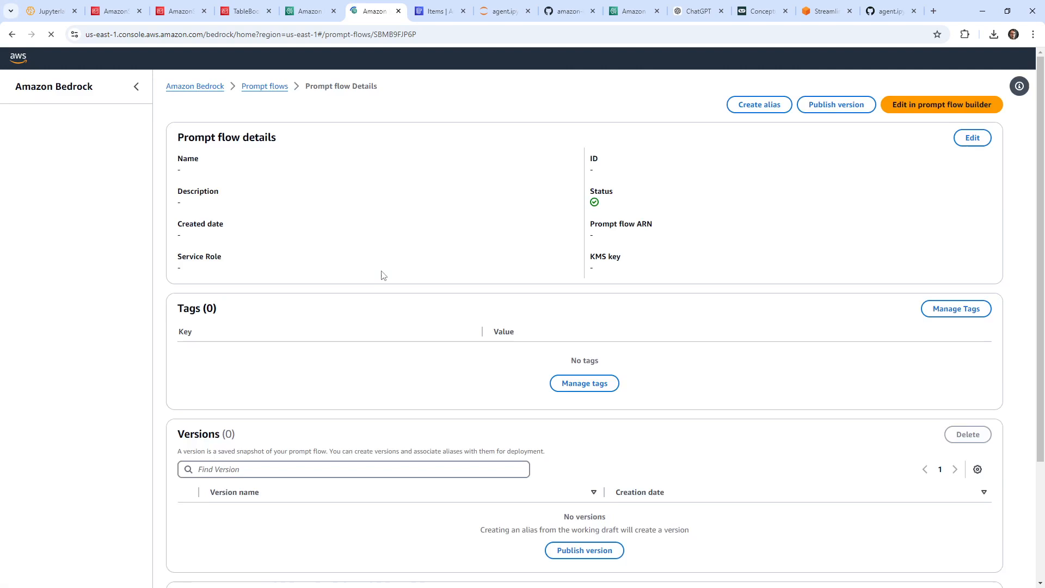
scroll(648, 401, down, 3)
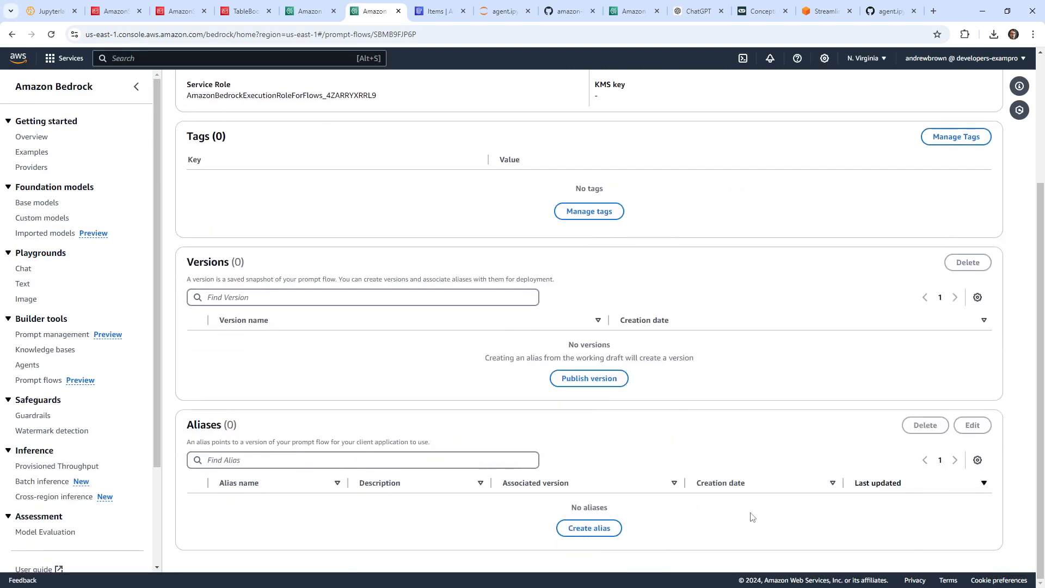
scroll(624, 448, up, 3)
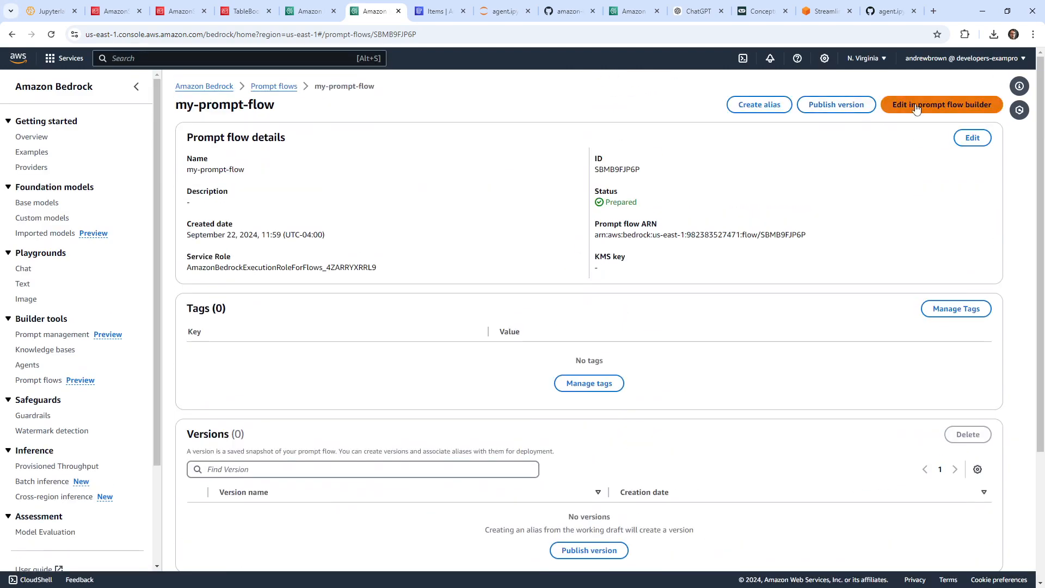
click(895, 109)
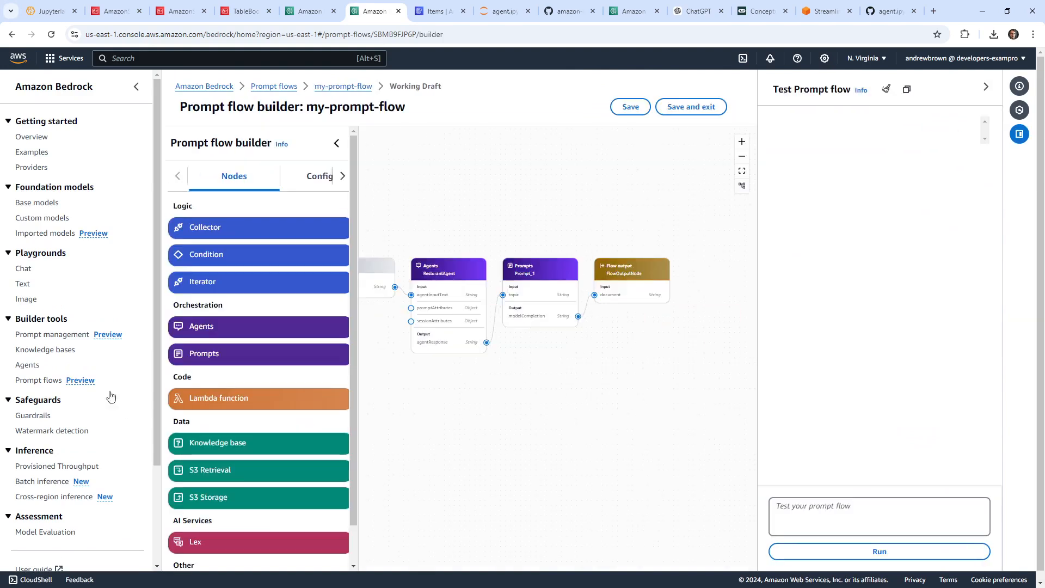
Open prompt management in a separate browser tab and bring up the resturant-prompt-format draft in the prompt builder.
right_click(83, 335)
click(114, 349)
click(413, 15)
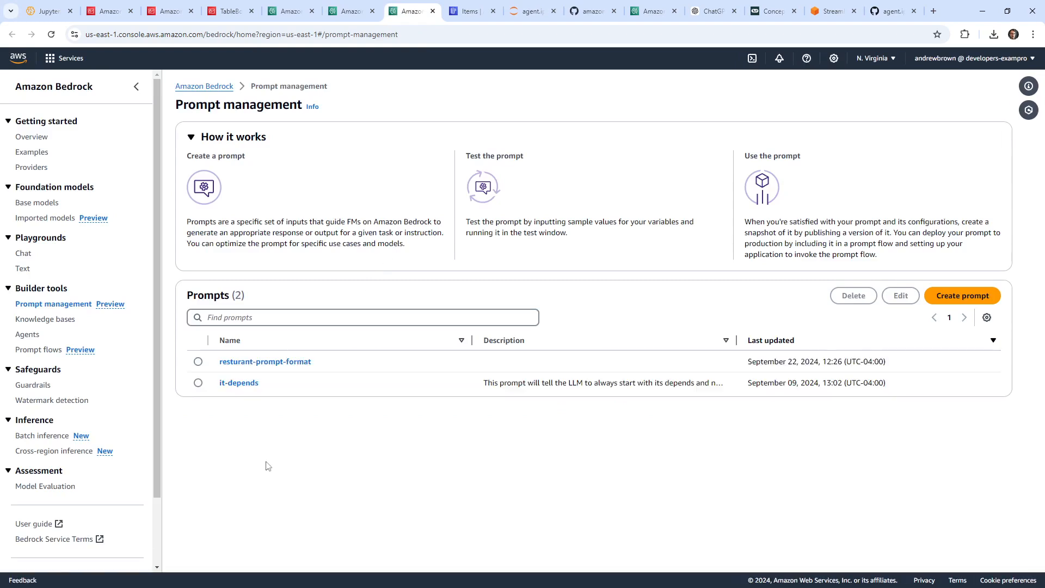
click(249, 363)
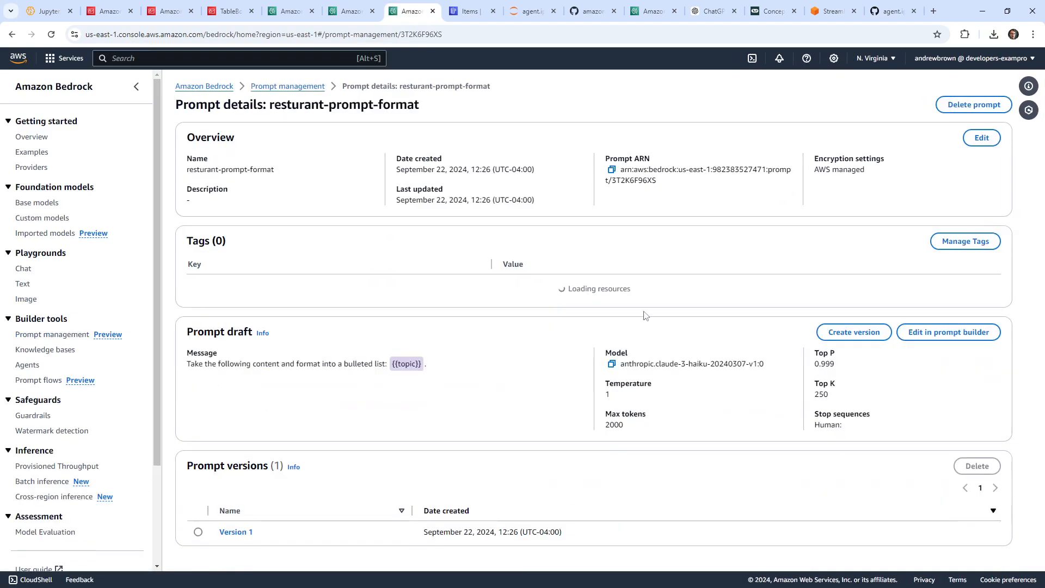
click(973, 138)
click(663, 441)
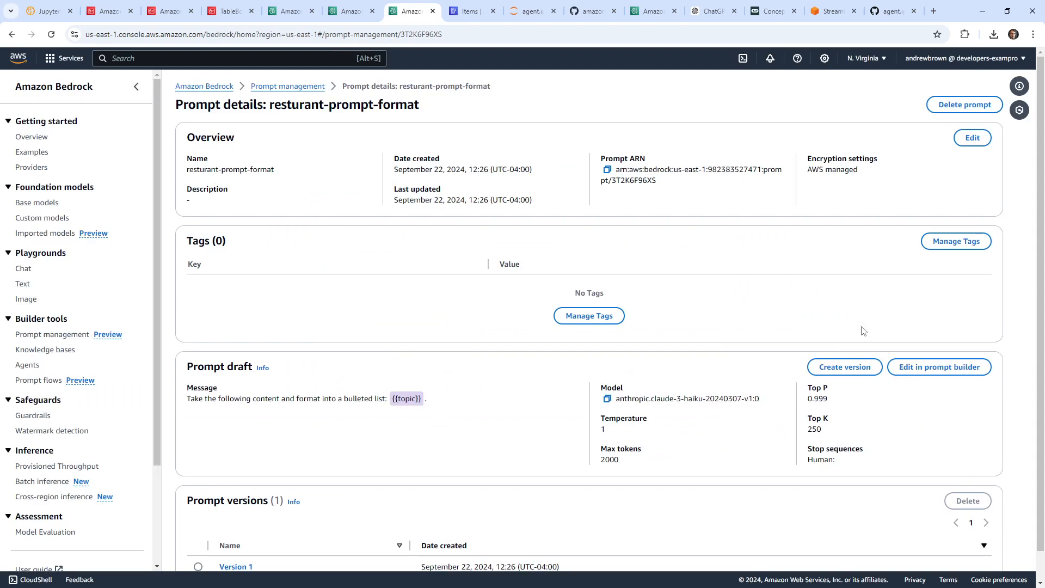
click(906, 367)
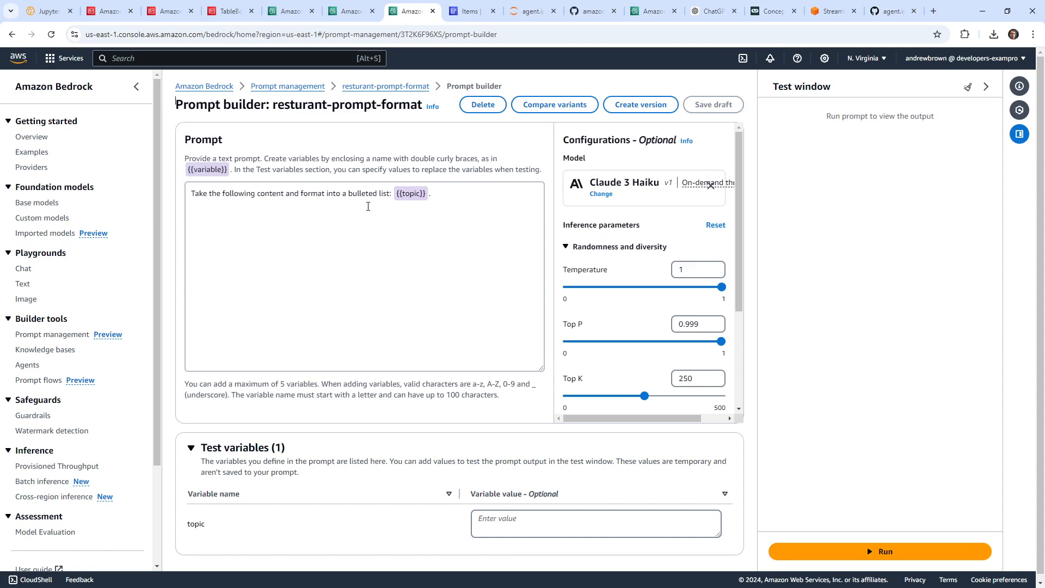
Reword the prompt to "Take the following content summarize to use the the least amount of words as XML: {{topic}}." and publish a new version.
drag(390, 193, 288, 197)
text(summarize to us)
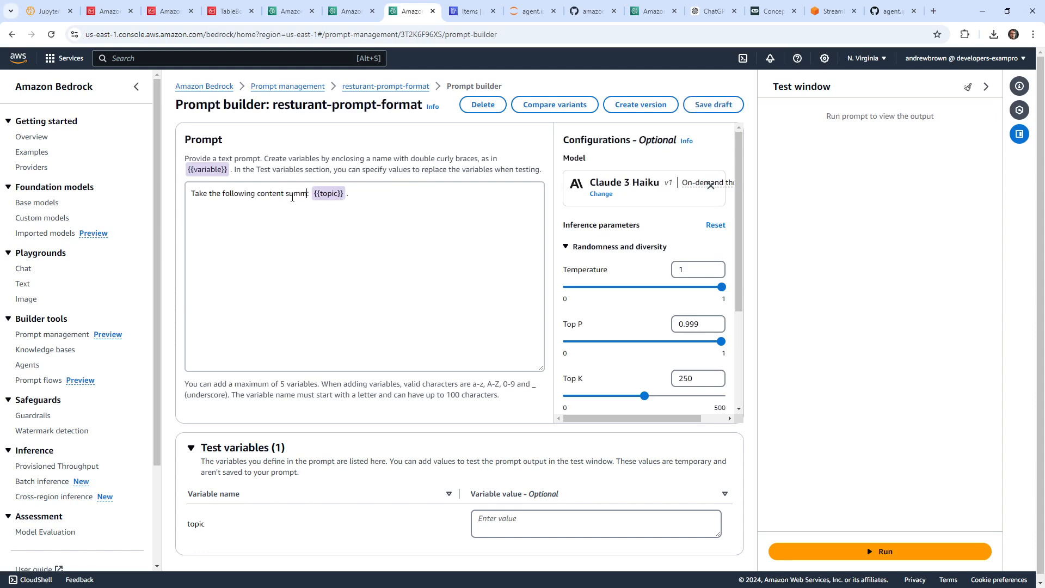
text(e th e)
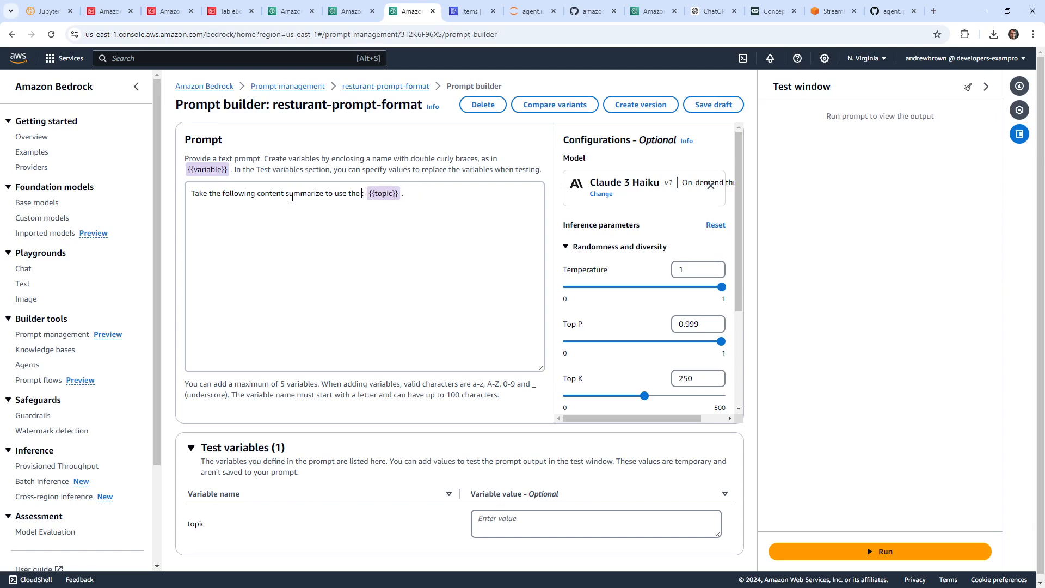
key(BackSpace)
key(BackSpace)
text(e the leas am)
key(BackSpace)
key(BackSpace)
key(BackSpace)
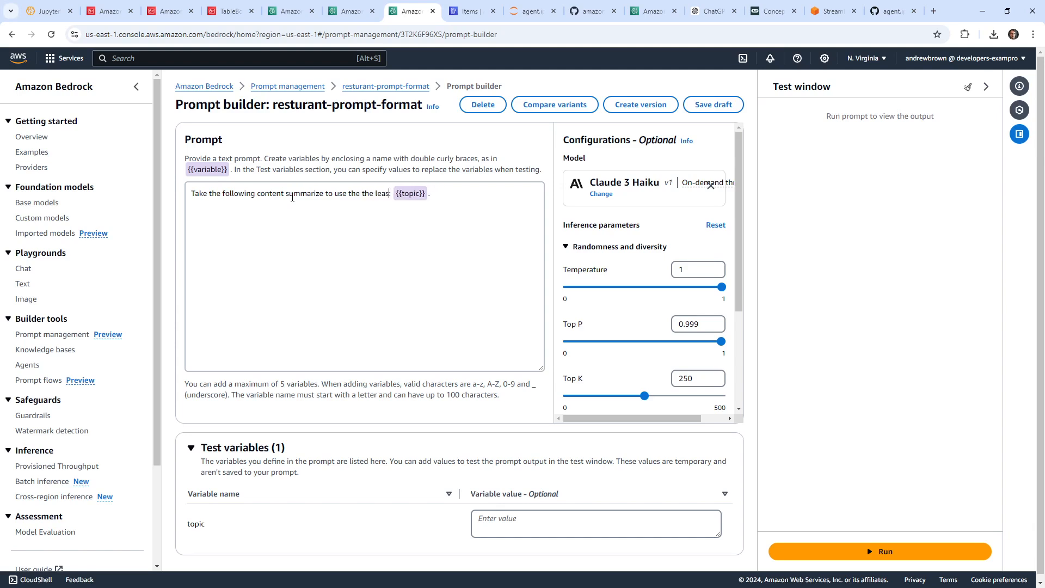
text(t amount of words as )
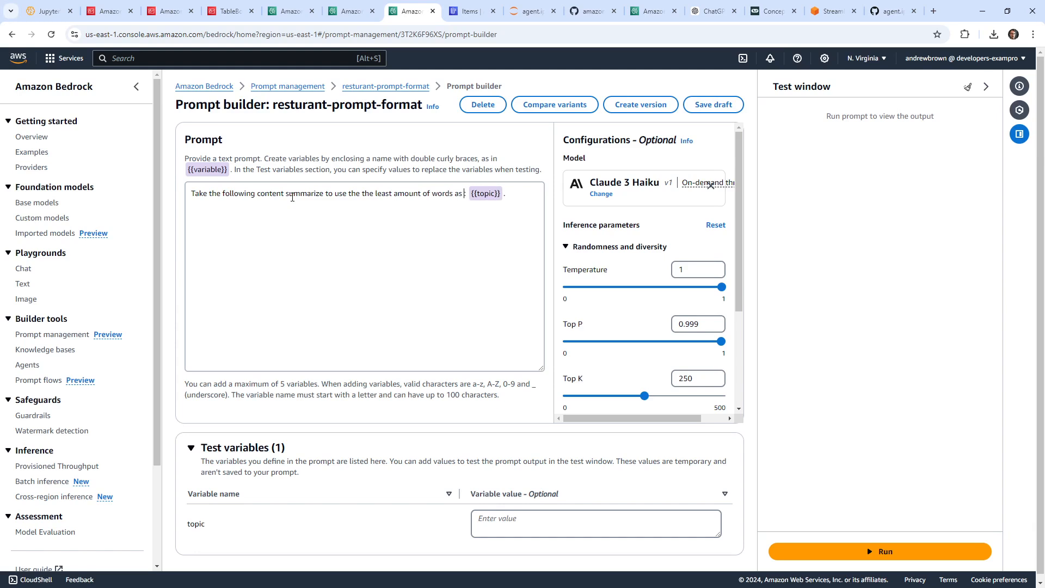
text(HTML)
key(BackSpace)
key(BackSpace)
key(BackSpace)
key(BackSpace)
text(XML)
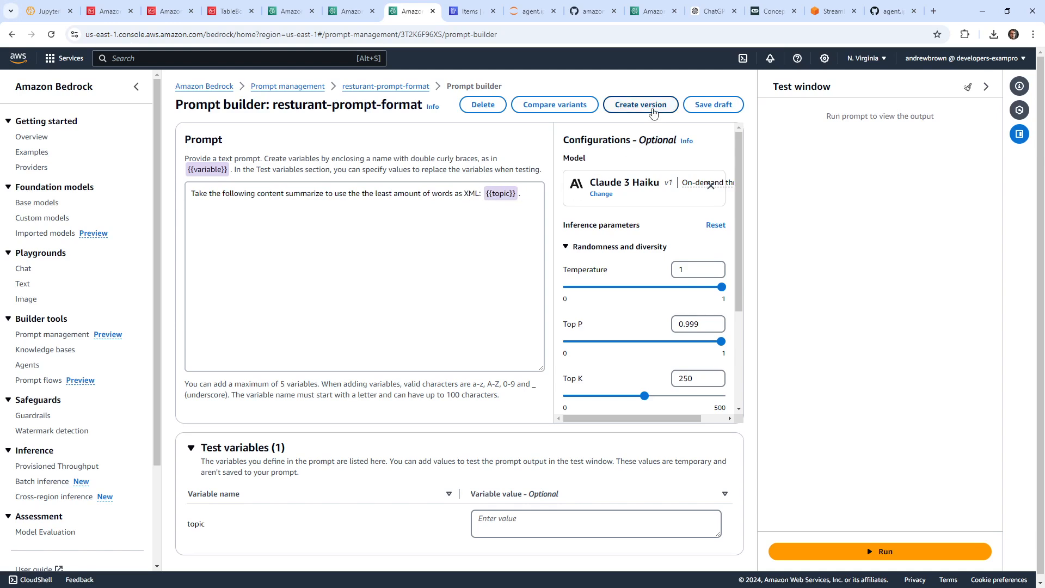
click(652, 108)
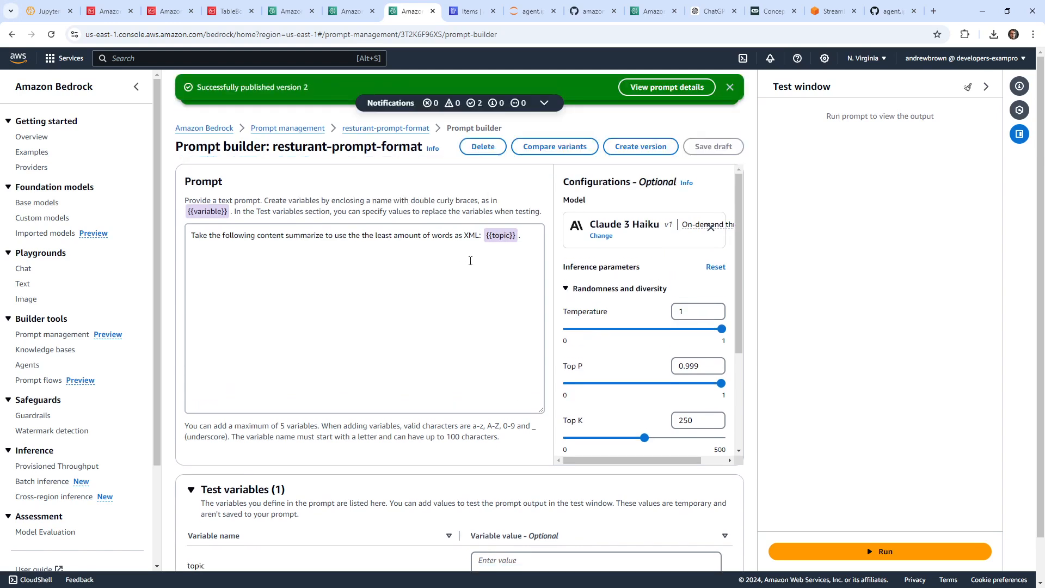
Look over the variant comparison page for resturant-prompt-format and return to the prompt builder.
click(554, 146)
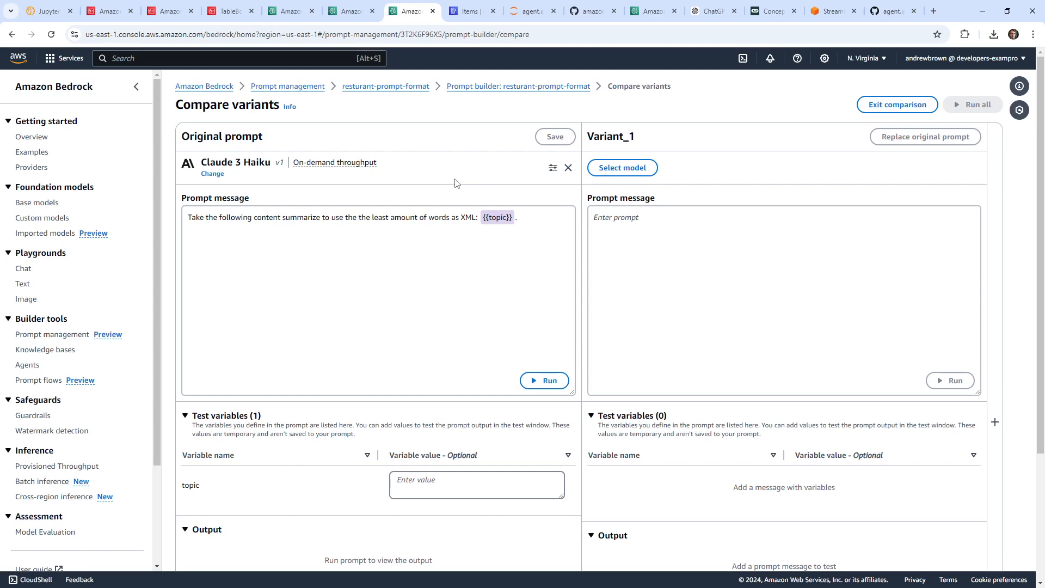
scroll(473, 209, down, 2)
scroll(473, 210, up, 2)
click(12, 34)
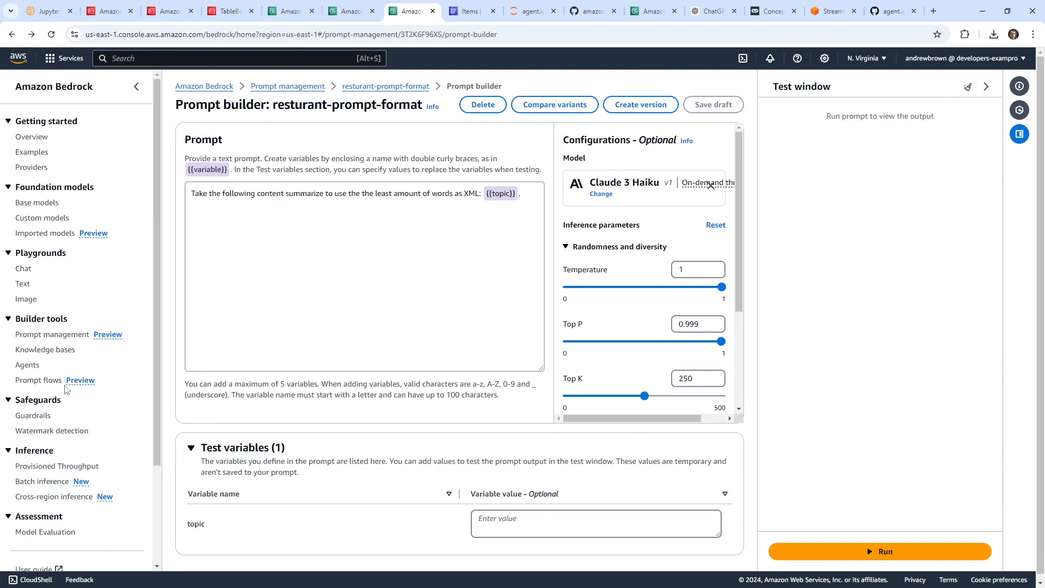
Open my-prompt-flow from the prompt flows list, check its versions and aliases, and open it in the prompt flow builder.
click(50, 383)
click(223, 353)
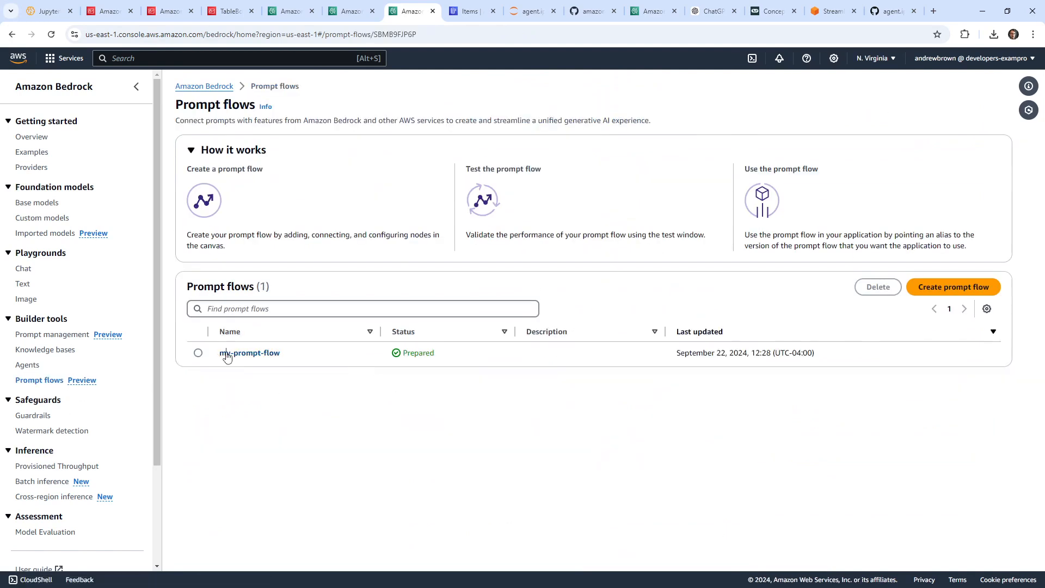
scroll(760, 415, down, 3)
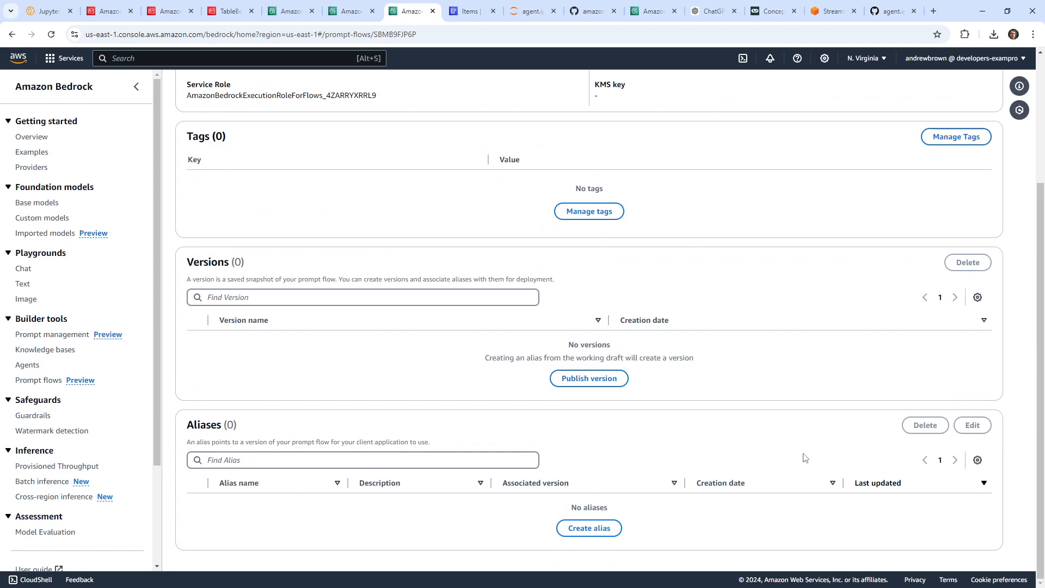
scroll(692, 432, up, 3)
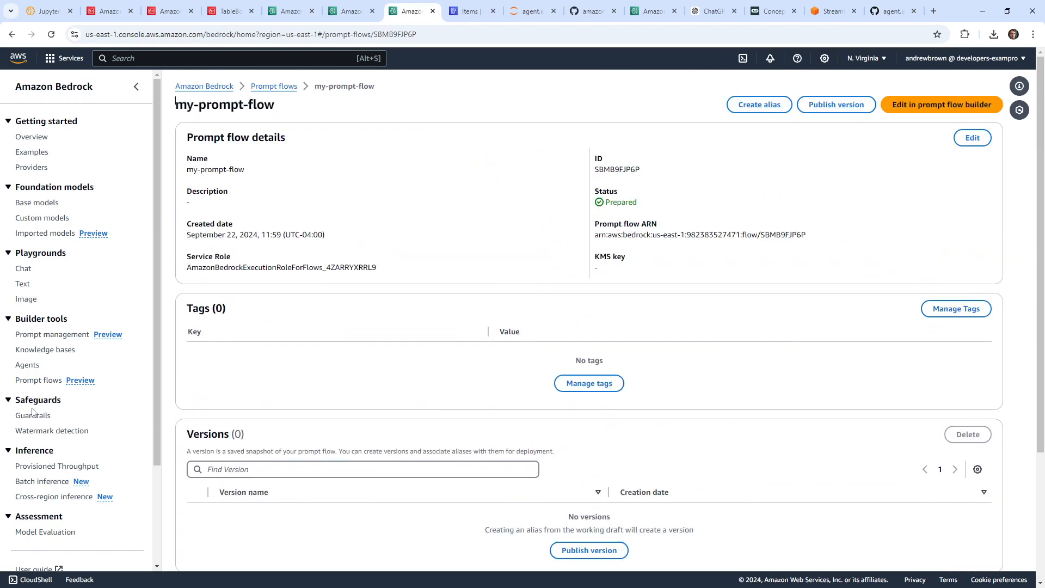
click(40, 381)
click(254, 353)
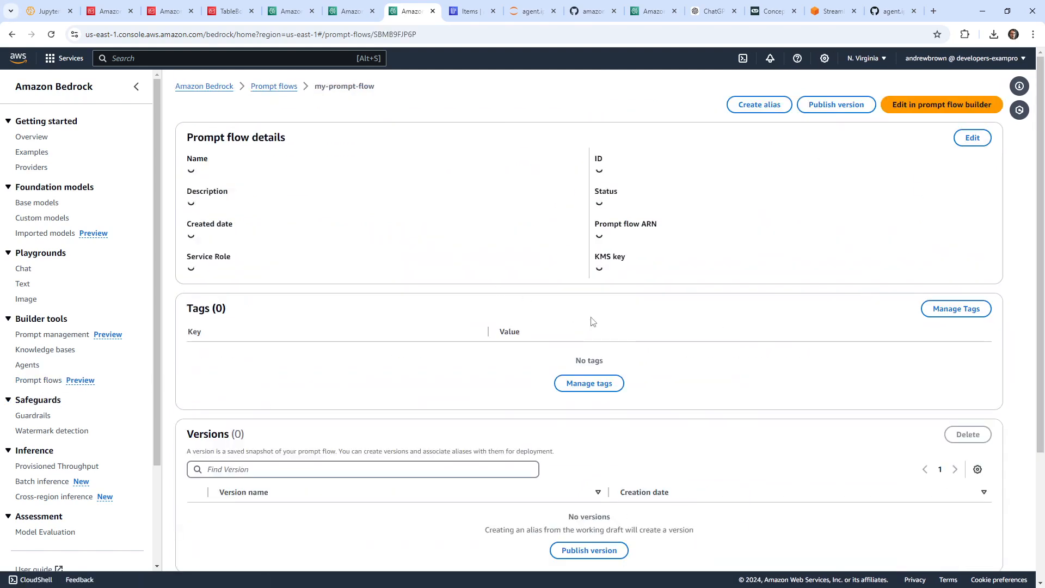
click(931, 105)
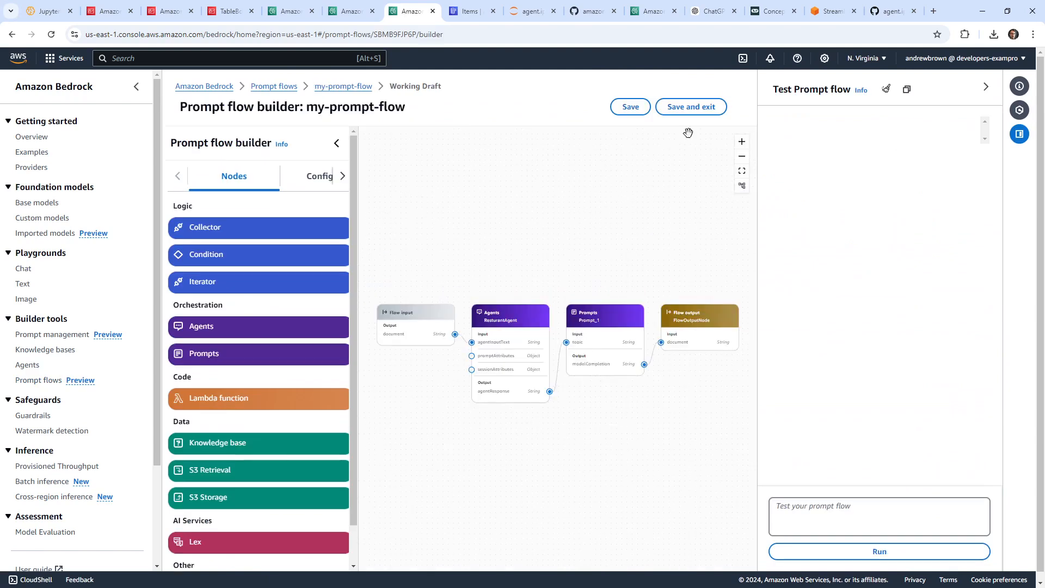
Switch the Prompt_1 node to Version 2, save the flow, and test it with the input "What is on the dinner menu?".
click(847, 508)
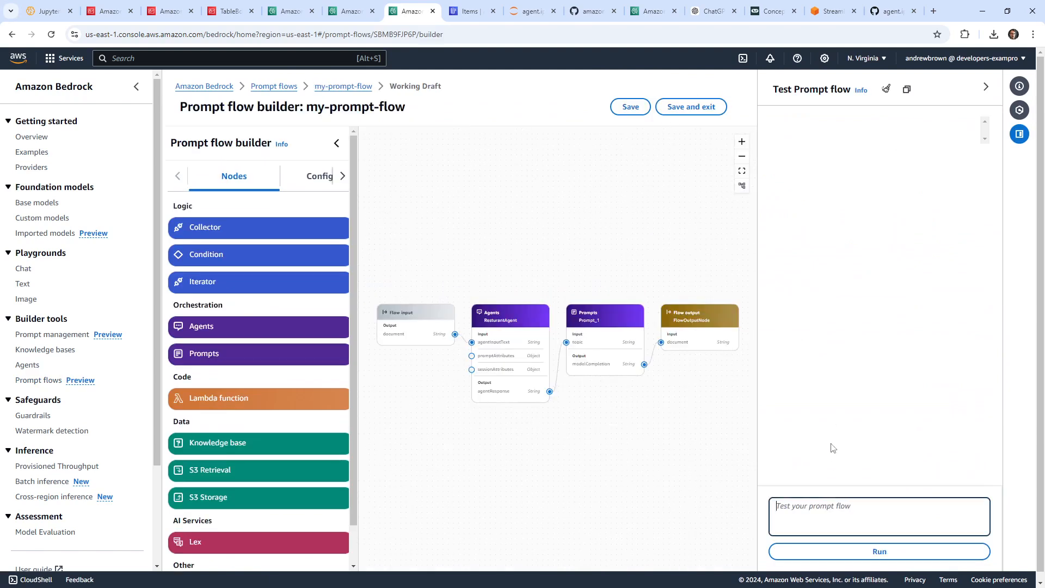
text(What is on the dinner menu?)
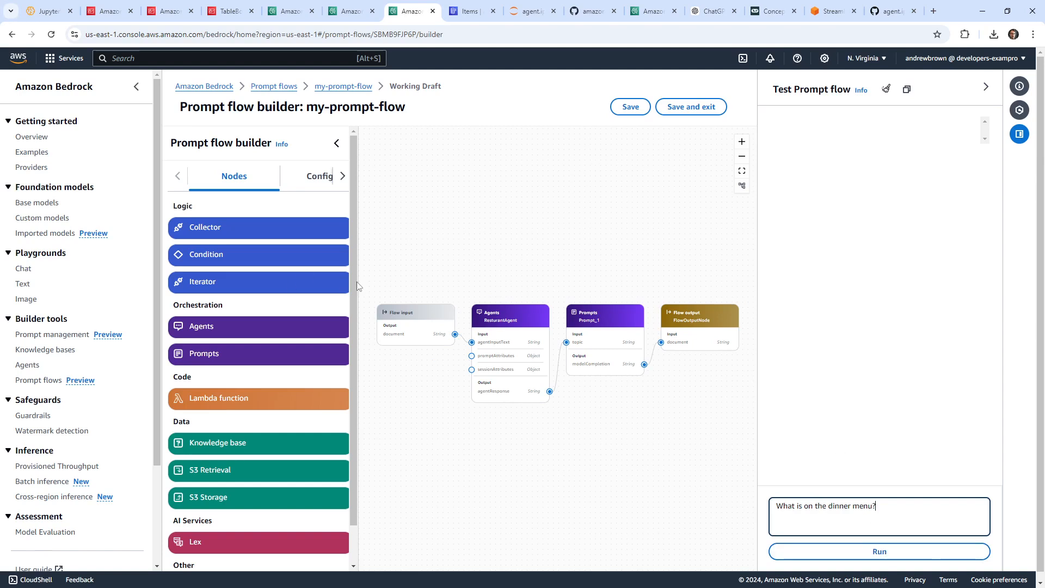
click(584, 327)
click(280, 419)
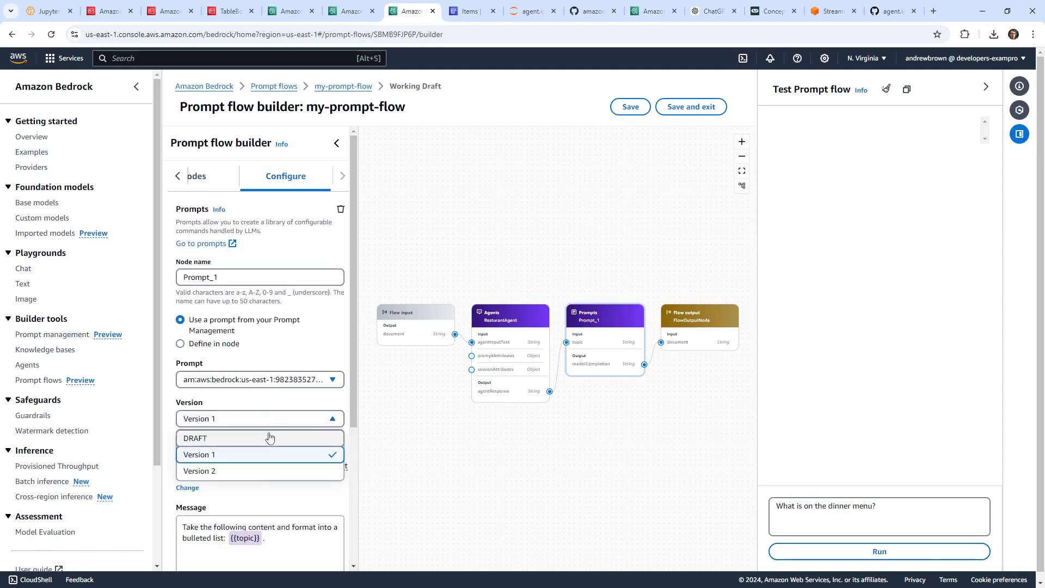
click(262, 471)
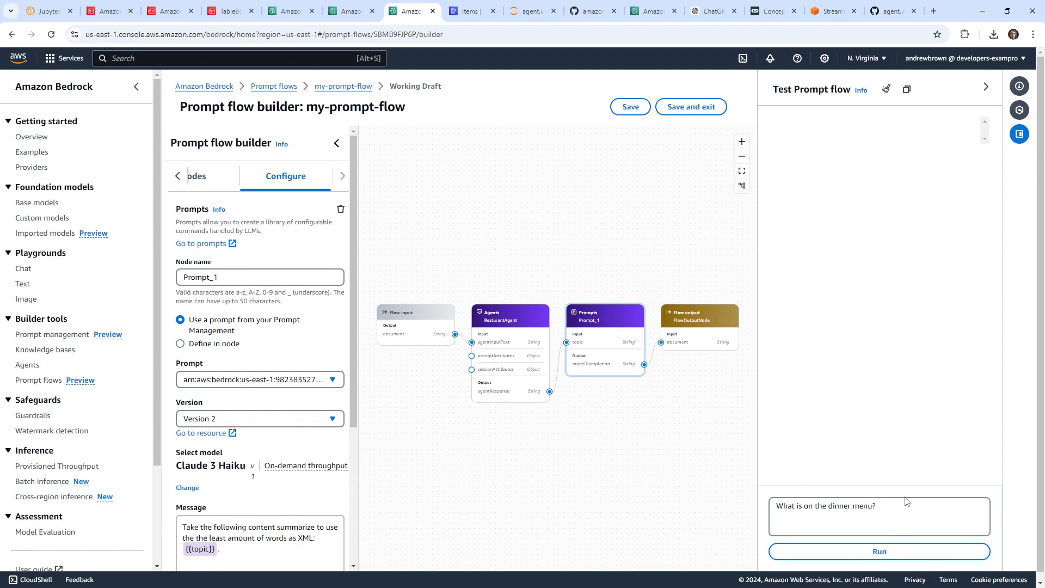
key(Return)
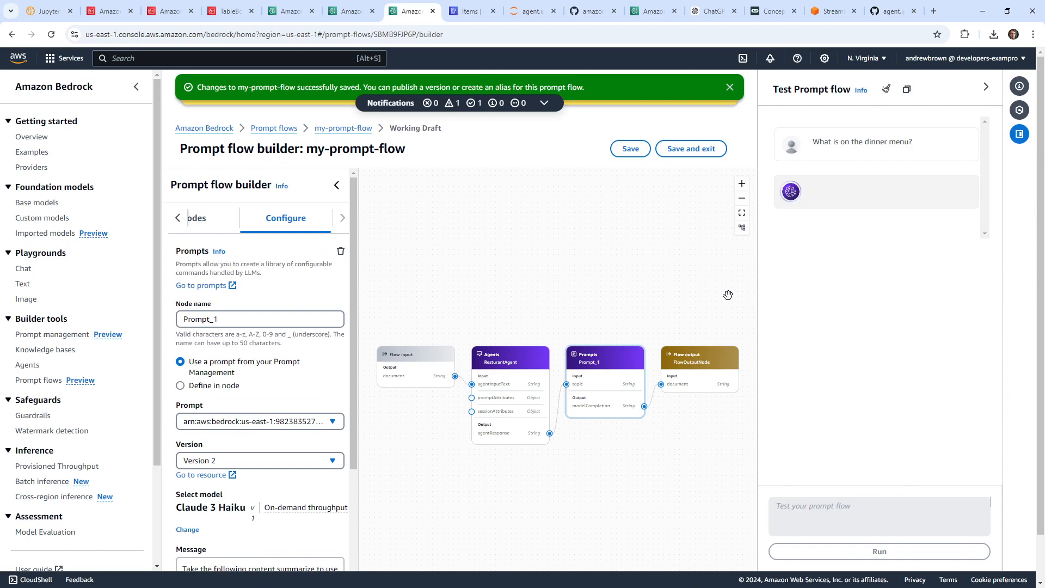
Show the list of available node types and read through the flow's test response.
click(178, 219)
click(207, 220)
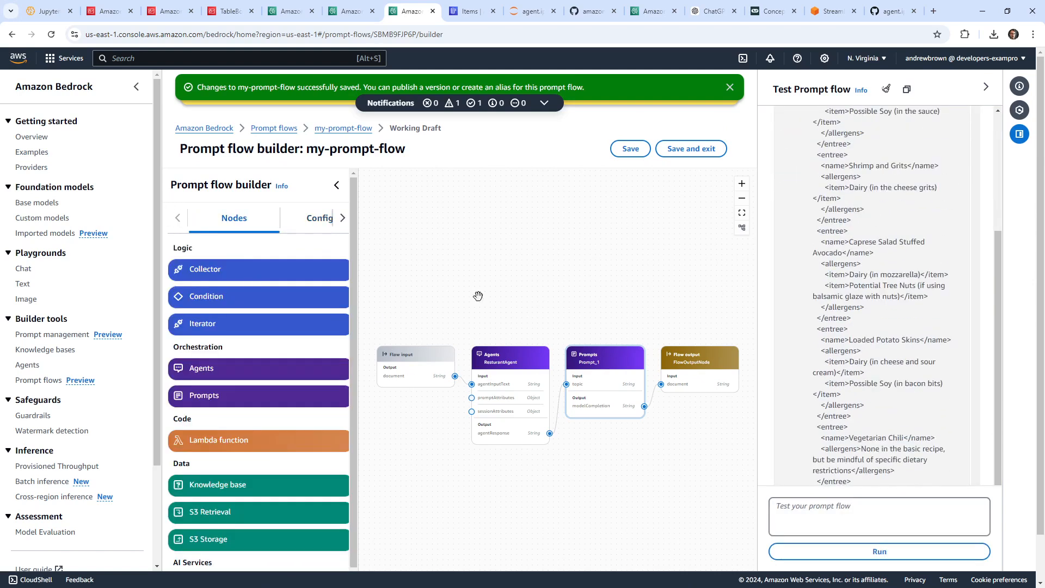
scroll(836, 241, up, 1)
scroll(836, 241, down, 2)
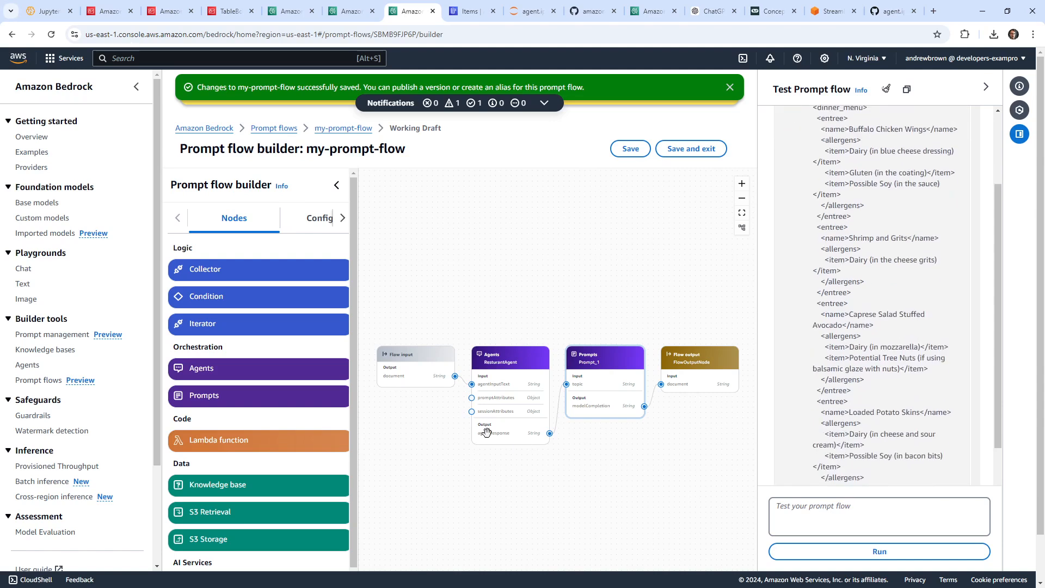
Add a Collector node to the canvas above the existing flow and bring back the list of node types.
drag(471, 297, 494, 285)
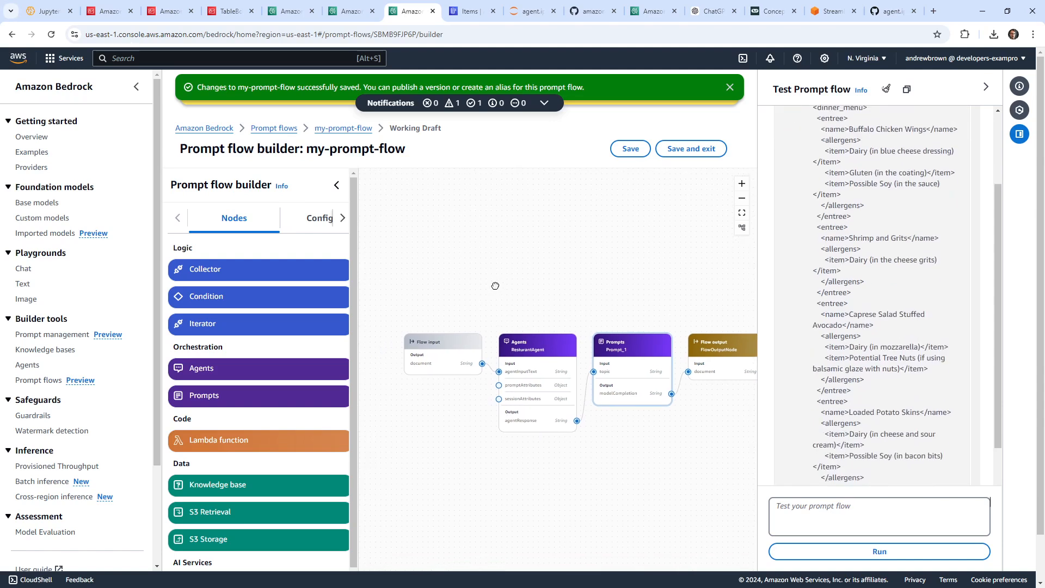
click(741, 185)
click(742, 186)
drag(531, 235, 585, 249)
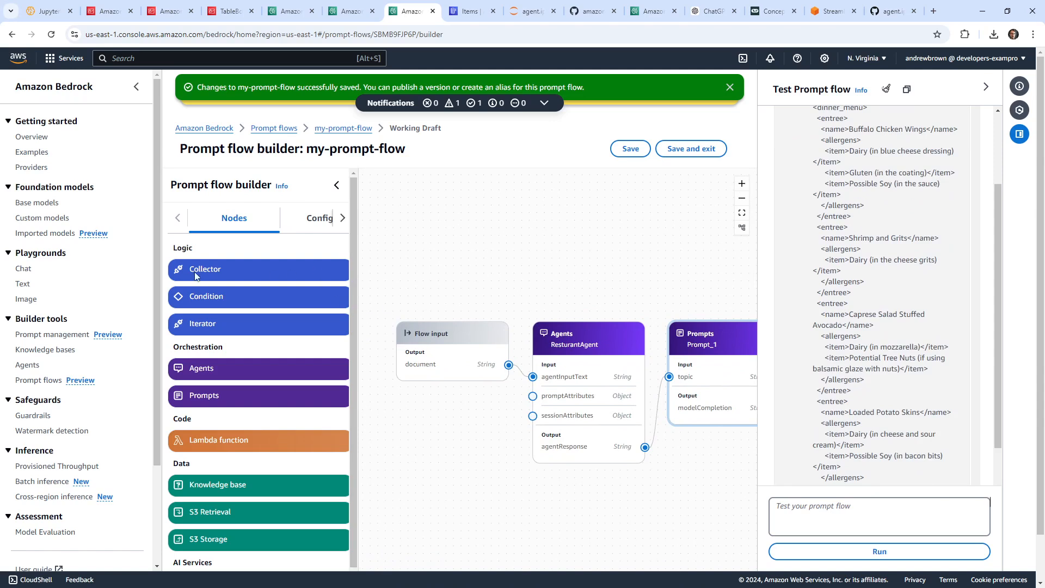
drag(197, 275, 521, 187)
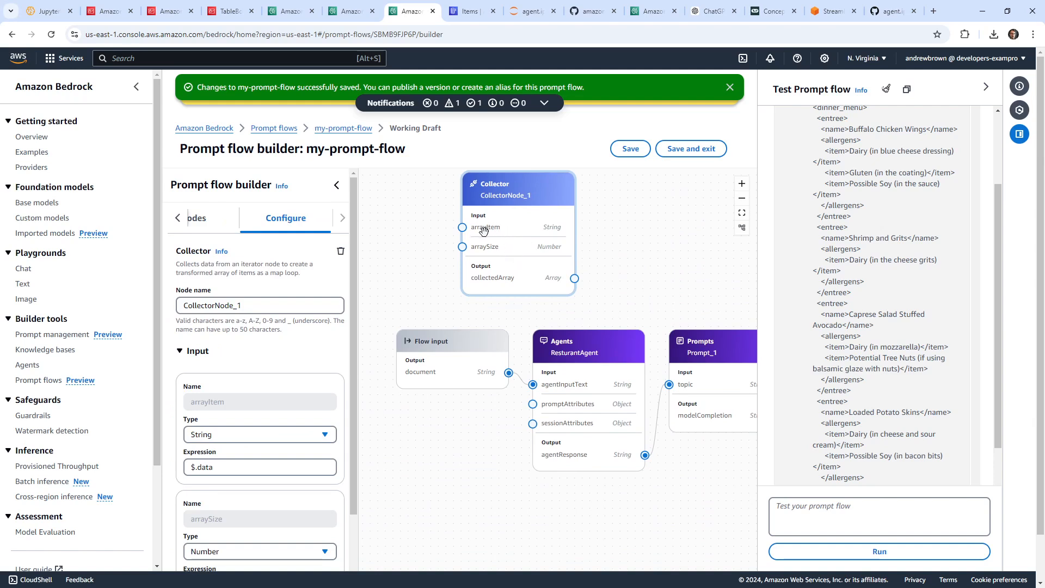
click(177, 218)
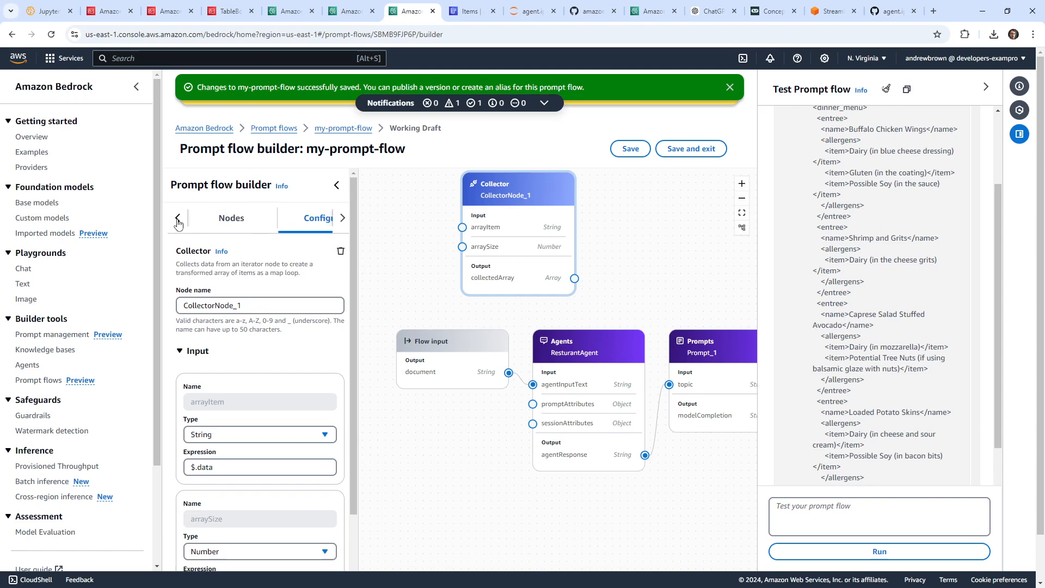
click(231, 221)
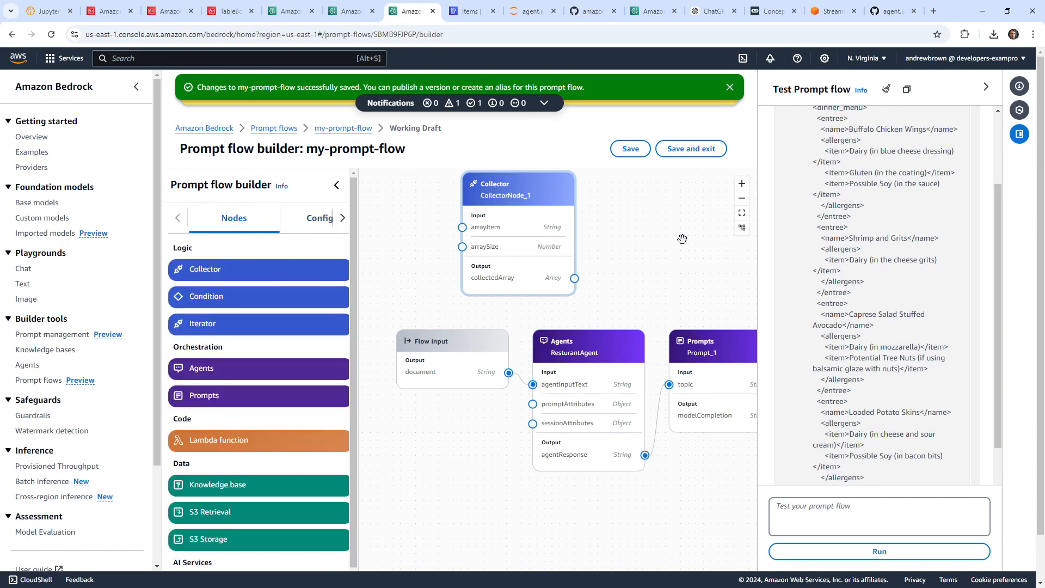
Move the Collector node closer above the agent node, look through its settings, and delete it from the flow.
drag(648, 250, 643, 251)
drag(509, 253, 575, 232)
click(565, 237)
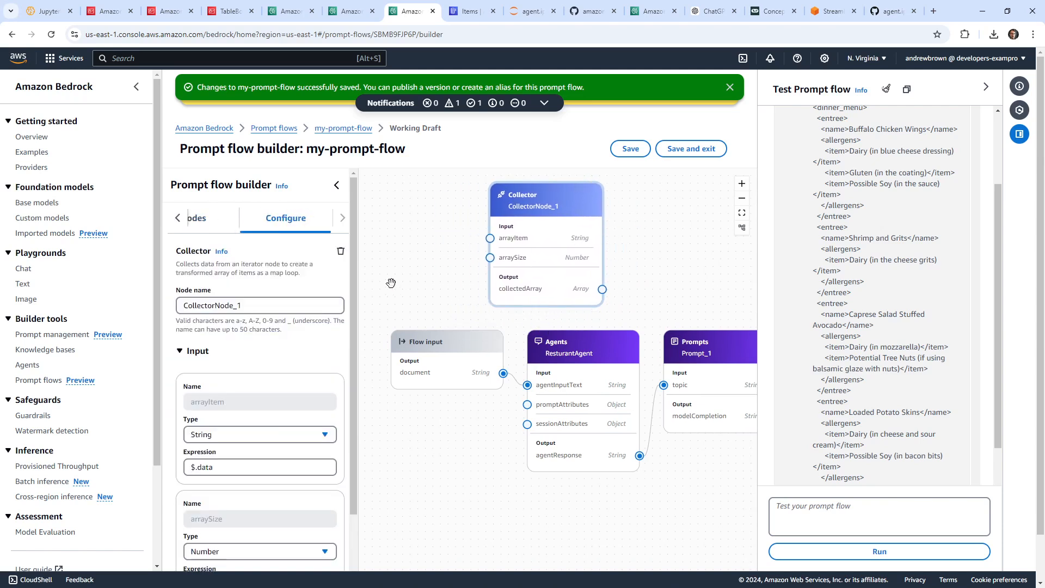
scroll(296, 375, down, 2)
scroll(294, 327, up, 2)
click(341, 251)
Add a Condition node above the agent node and look through its input and condition settings.
click(177, 217)
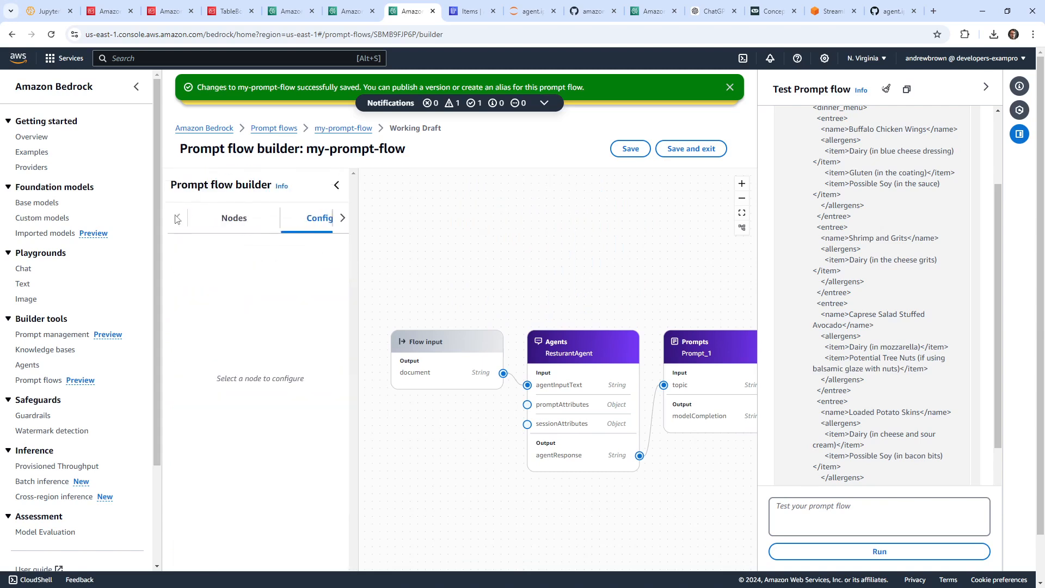
click(224, 223)
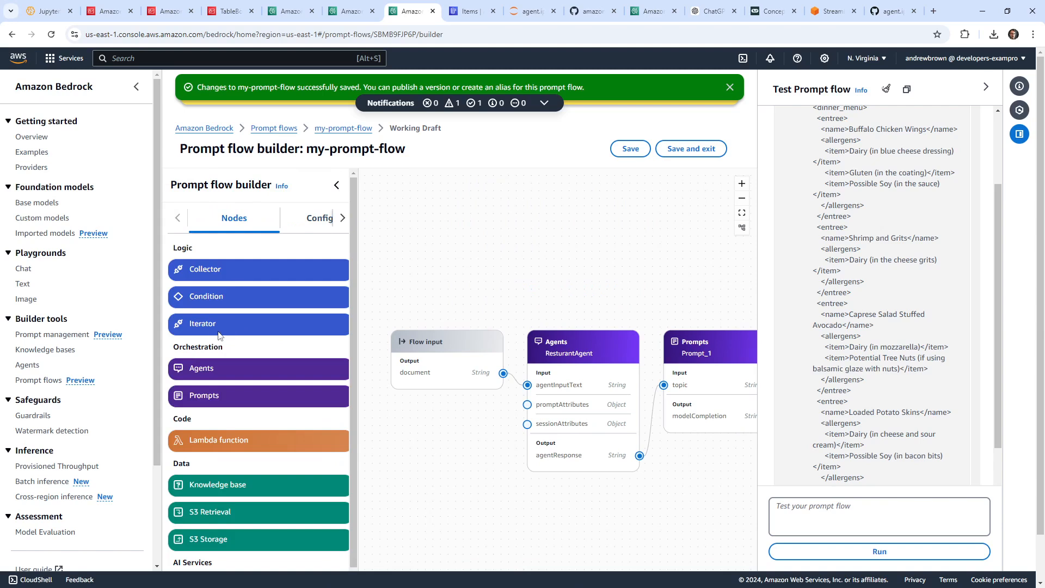
drag(222, 308, 561, 208)
click(537, 245)
scroll(235, 361, down, 3)
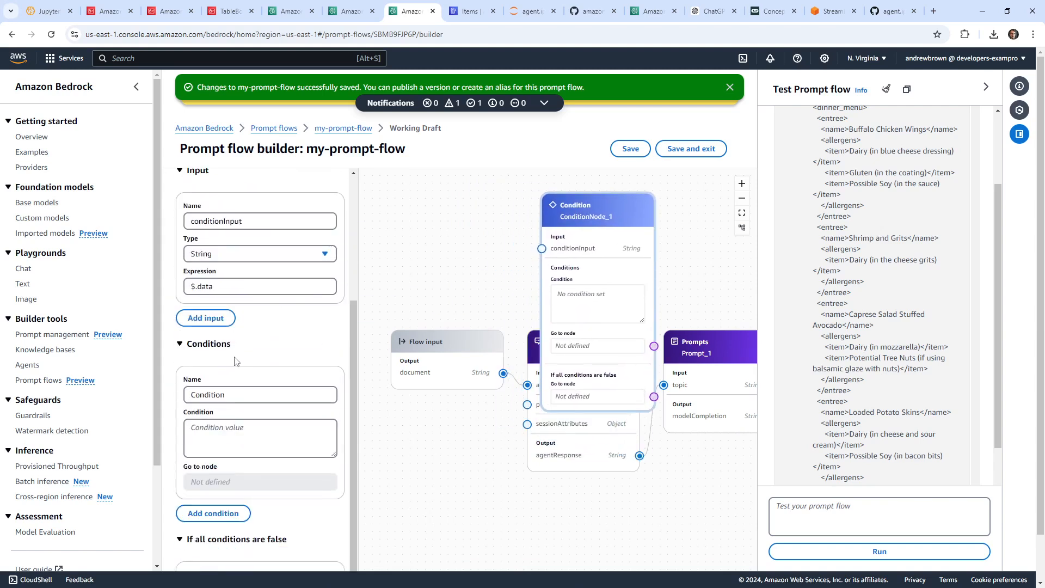
scroll(235, 361, up, 3)
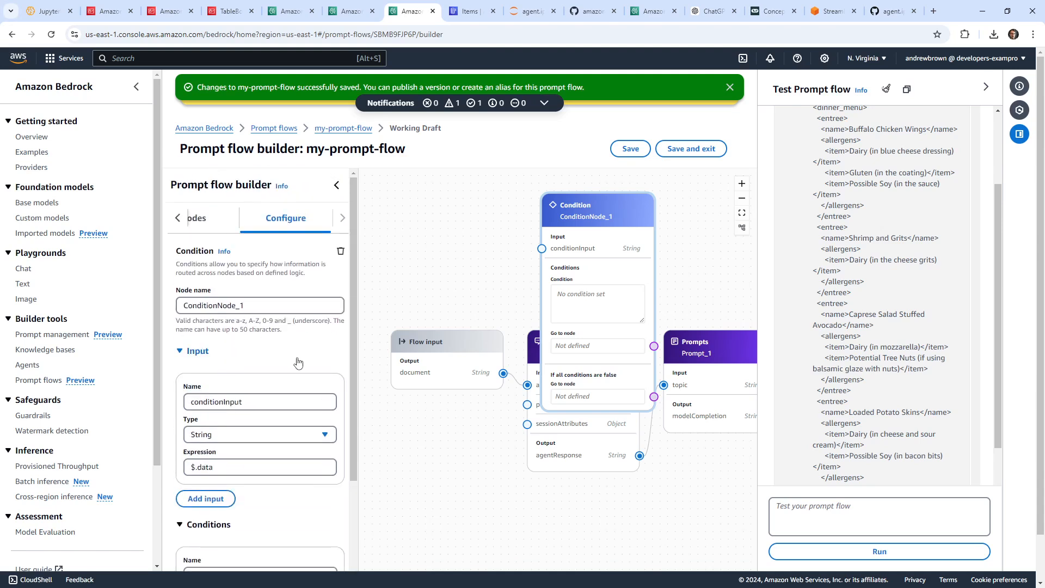
scroll(298, 363, down, 3)
scroll(298, 339, down, 1)
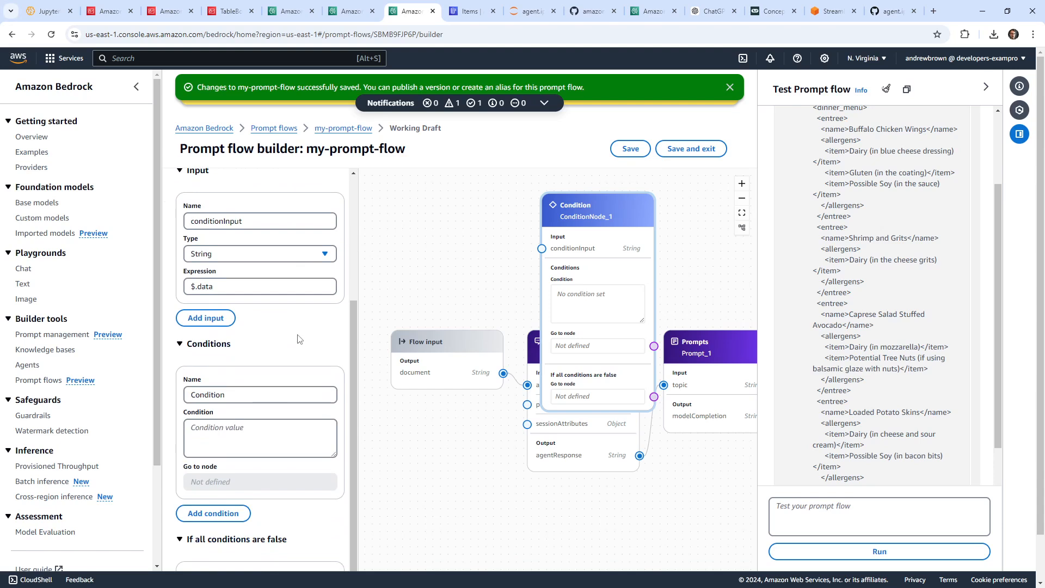
Set the type of the Condition node's conditionInput to Number.
click(288, 427)
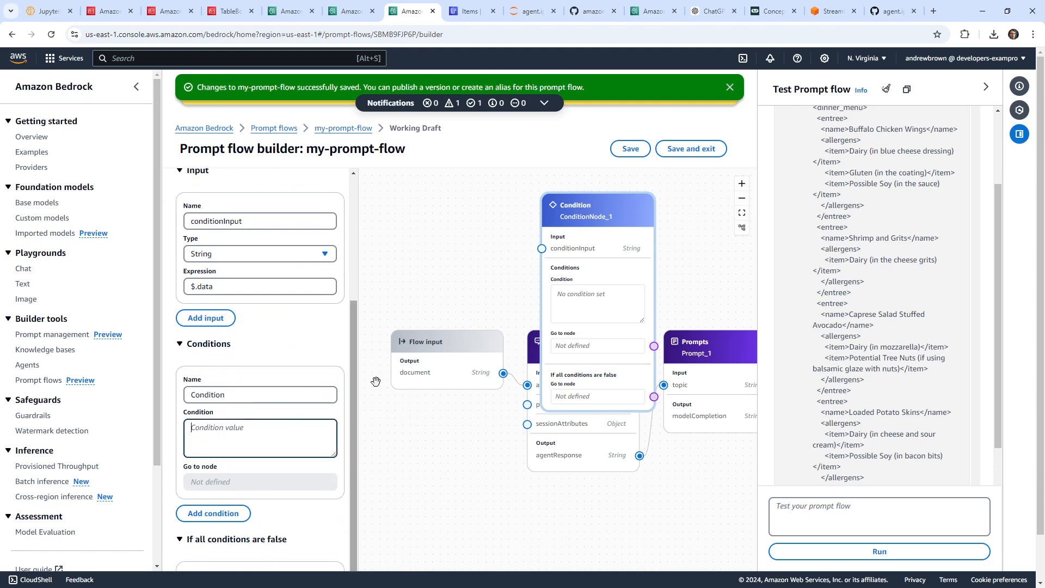
drag(506, 271, 375, 225)
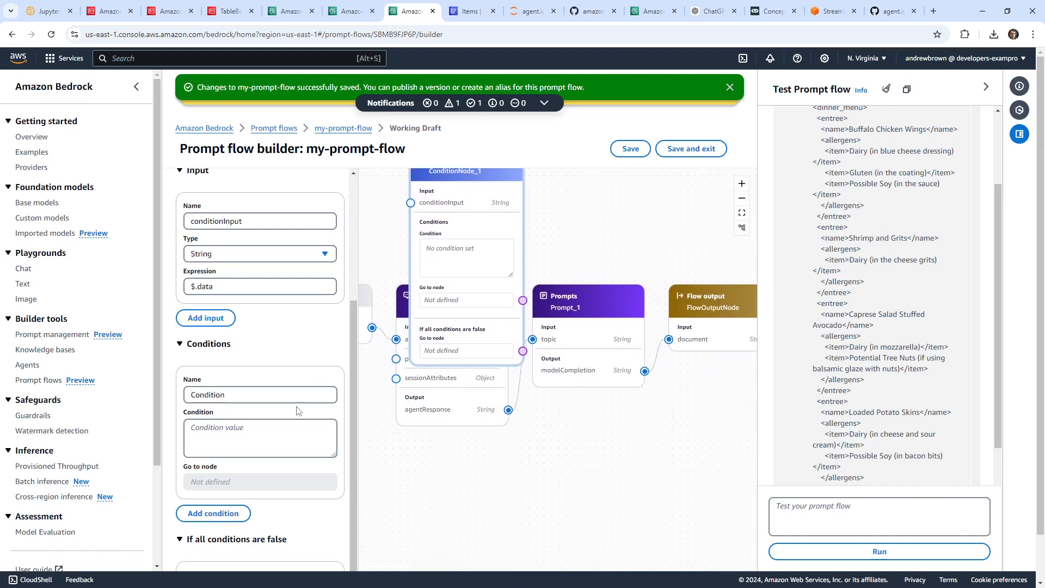
click(280, 391)
click(222, 436)
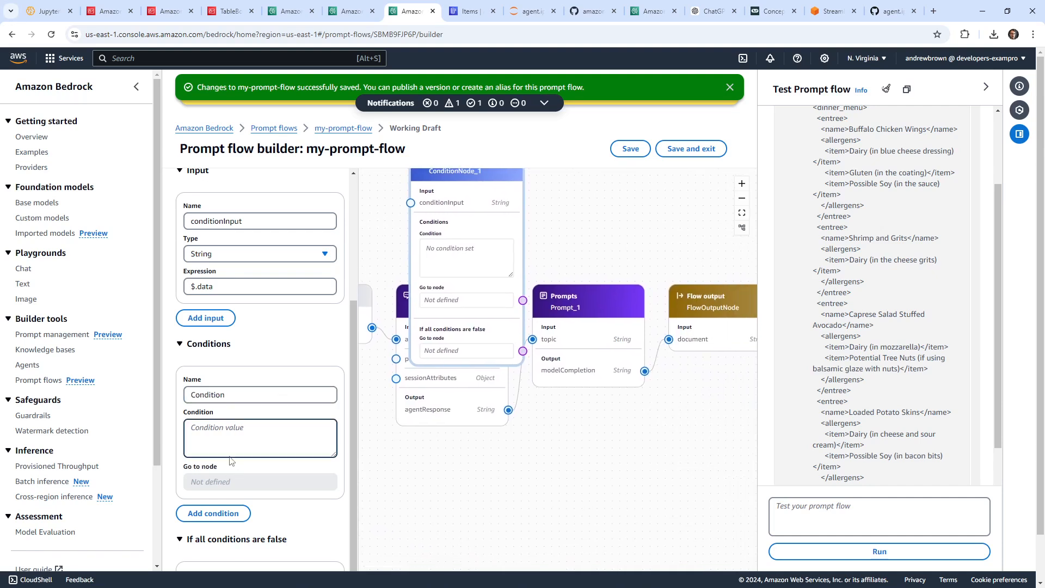
click(279, 258)
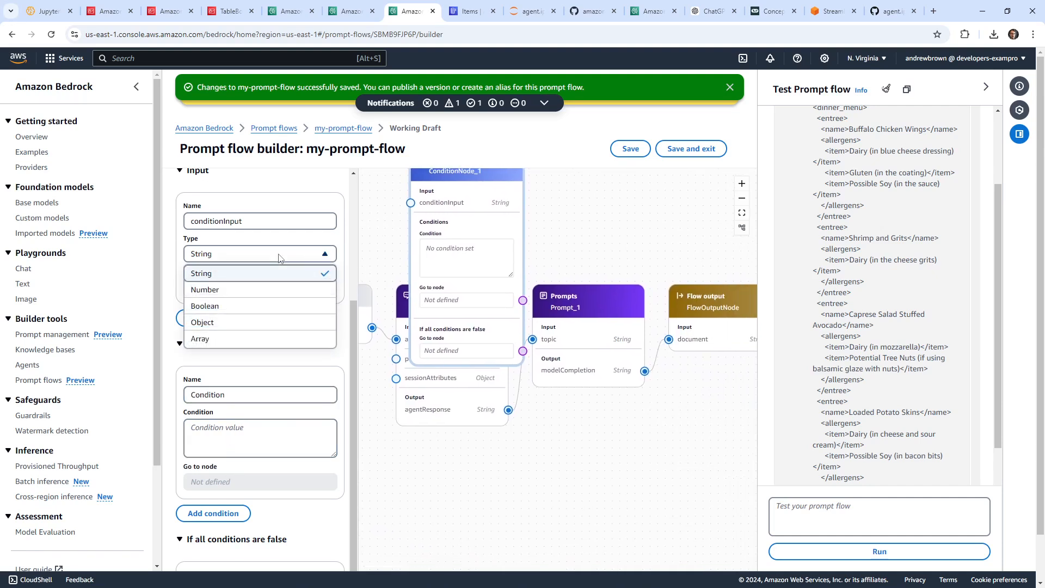
click(275, 289)
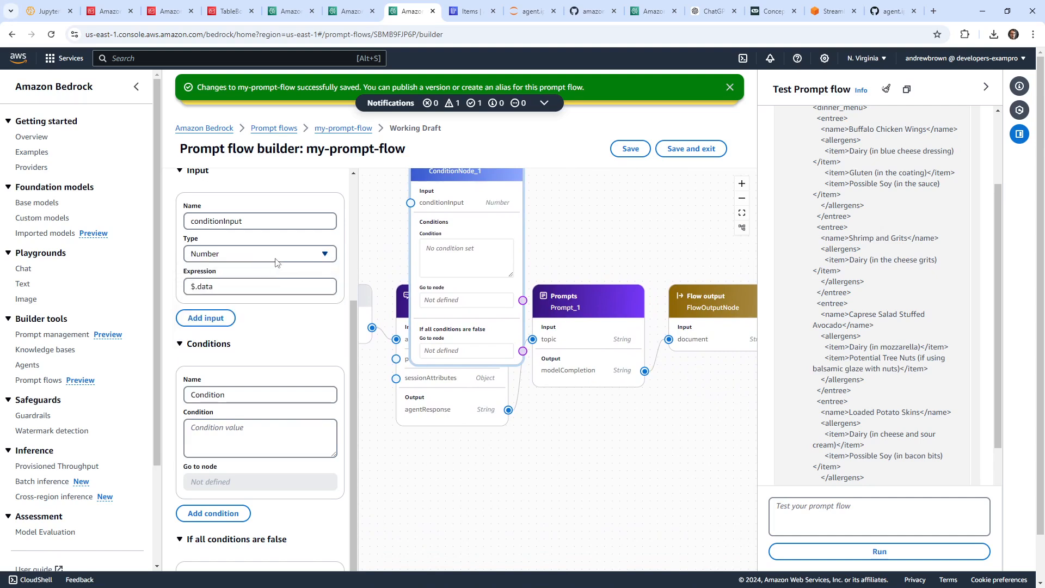
Add a second condition to the Condition node and move the node below the Prompt_1 node.
scroll(282, 376, down, 2)
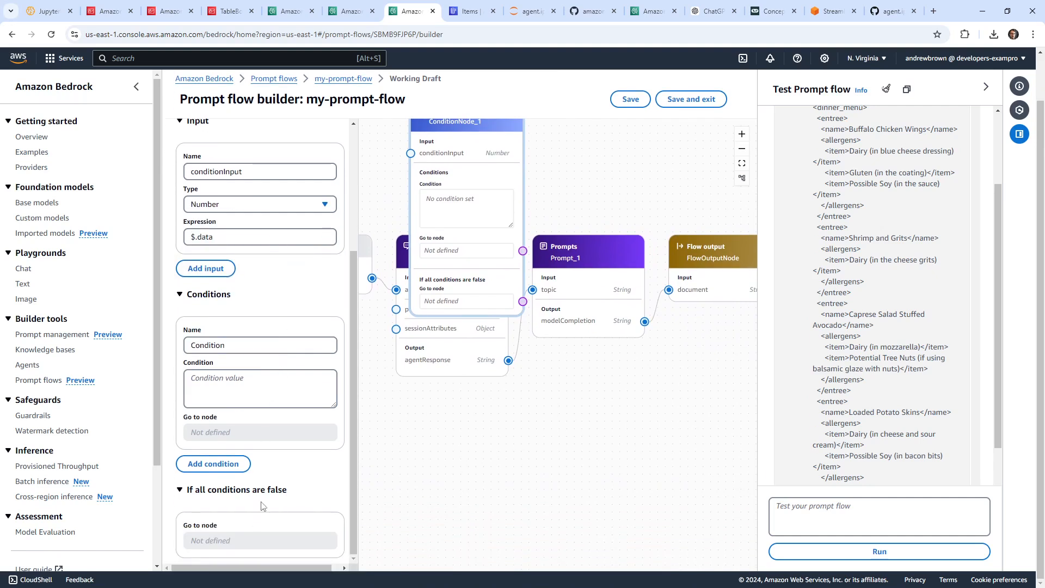
click(208, 464)
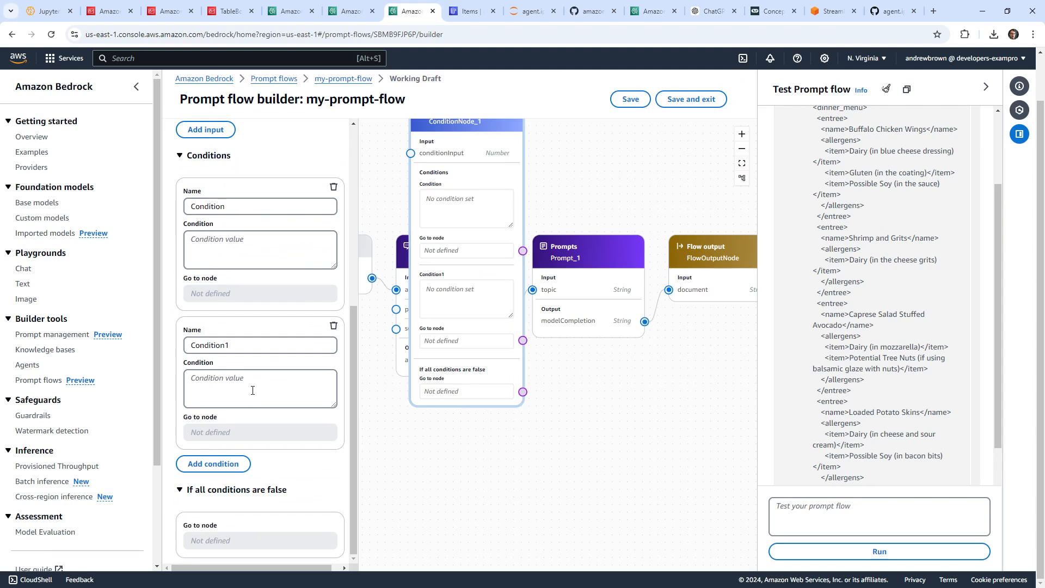
drag(478, 198, 616, 432)
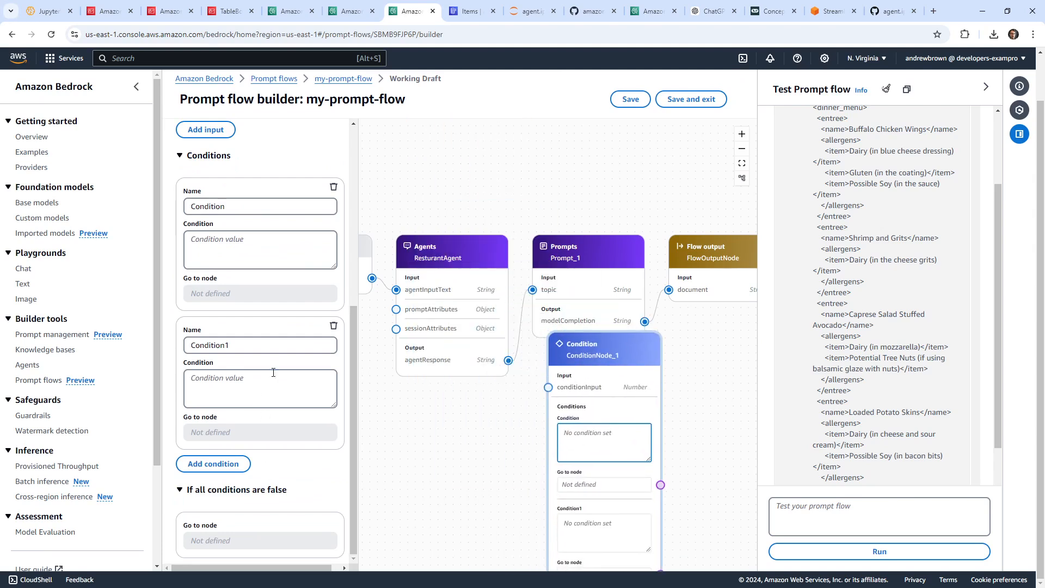
click(274, 346)
scroll(271, 383, up, 3)
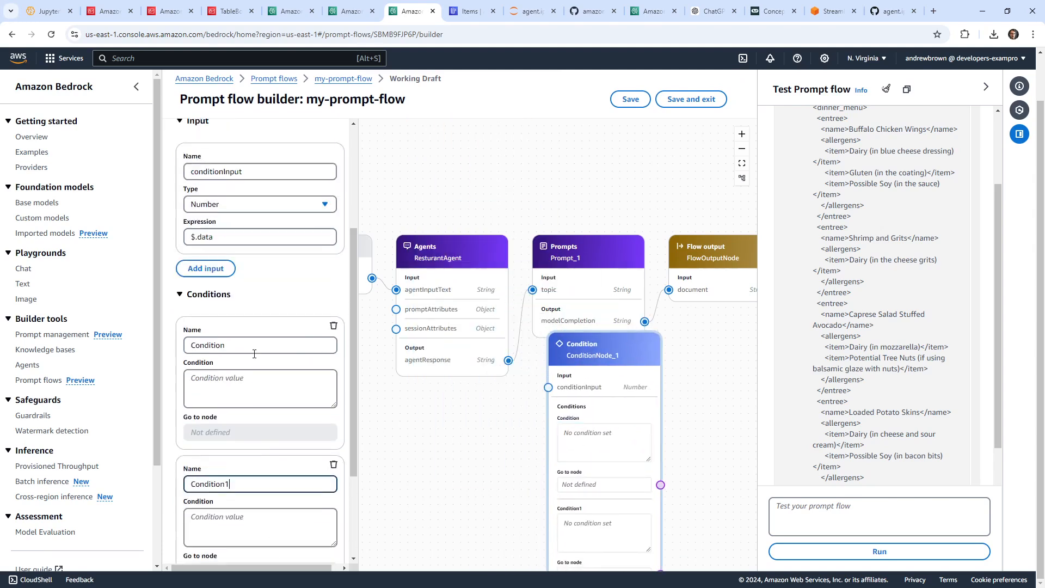
scroll(242, 431, down, 3)
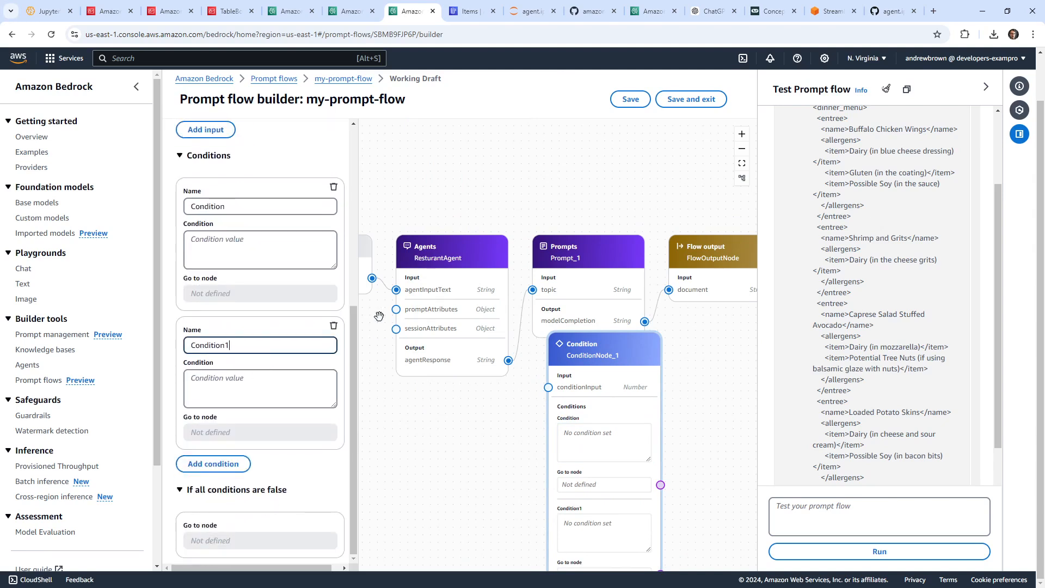
Check the Condition node's available input types, collapse its input settings, and move the node below the Flow output node.
drag(462, 464, 473, 491)
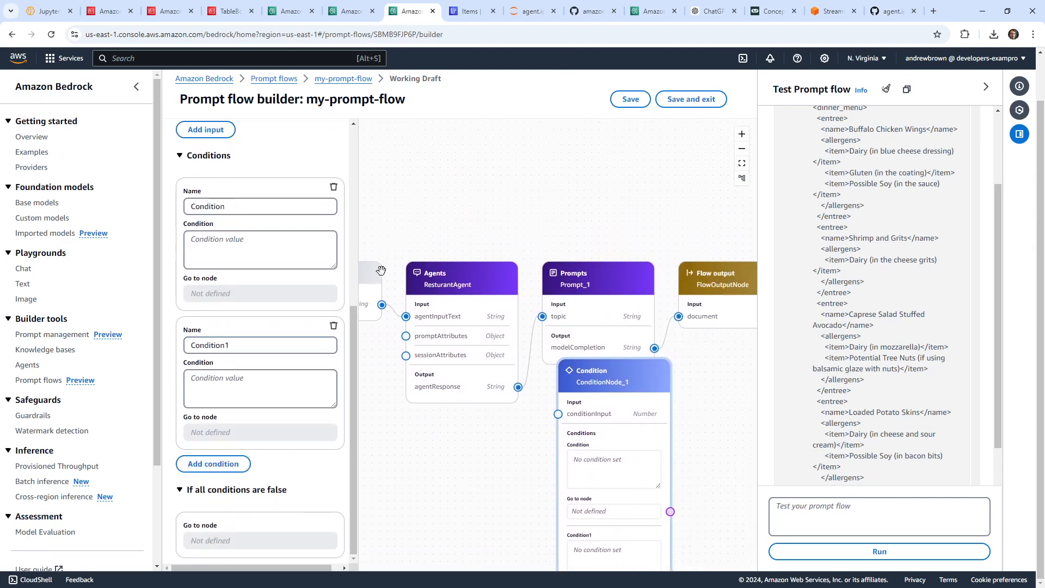
click(277, 209)
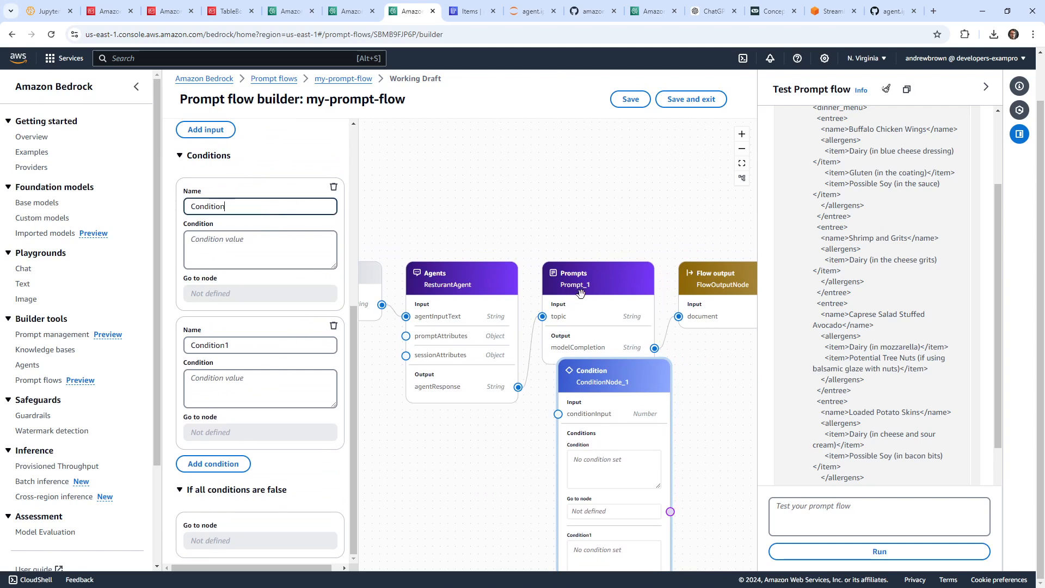
scroll(309, 298, up, 5)
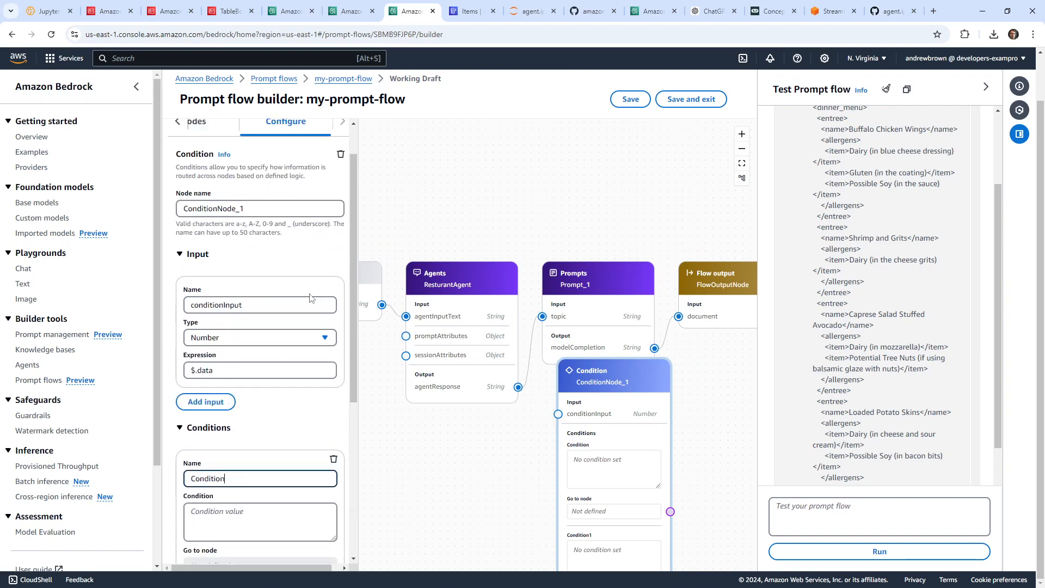
click(282, 337)
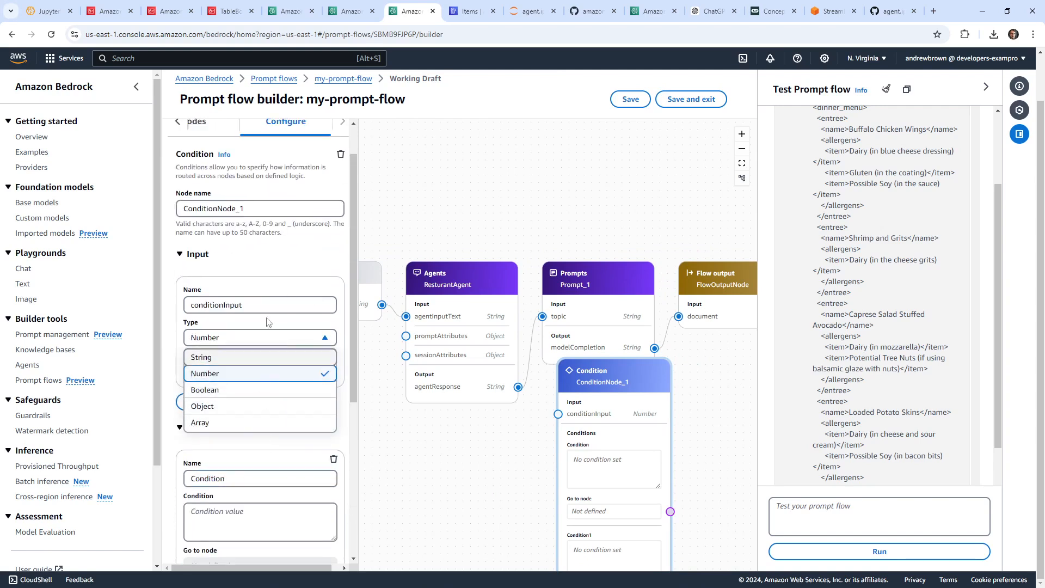
click(280, 257)
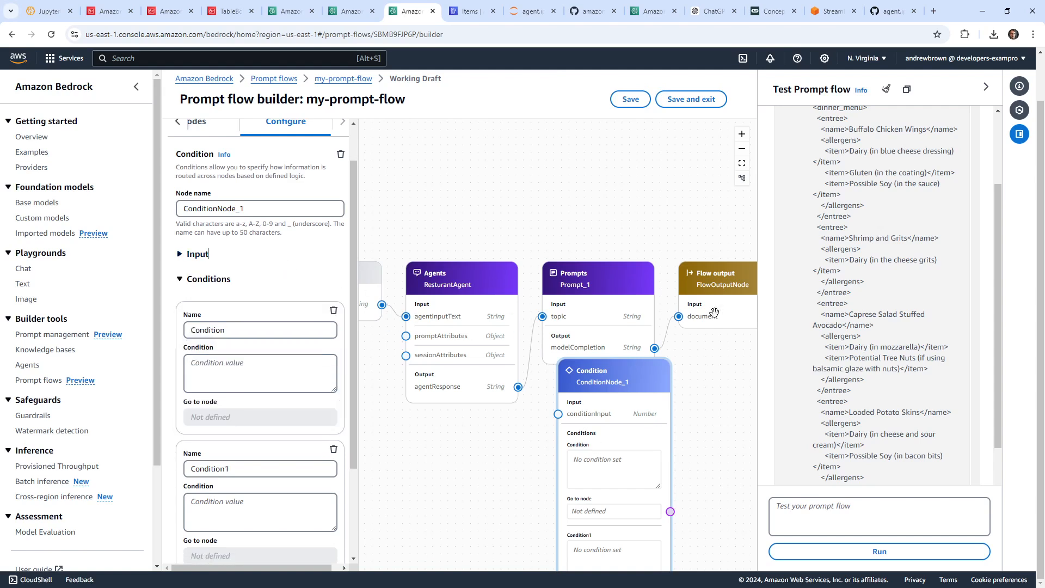
drag(746, 412, 620, 383)
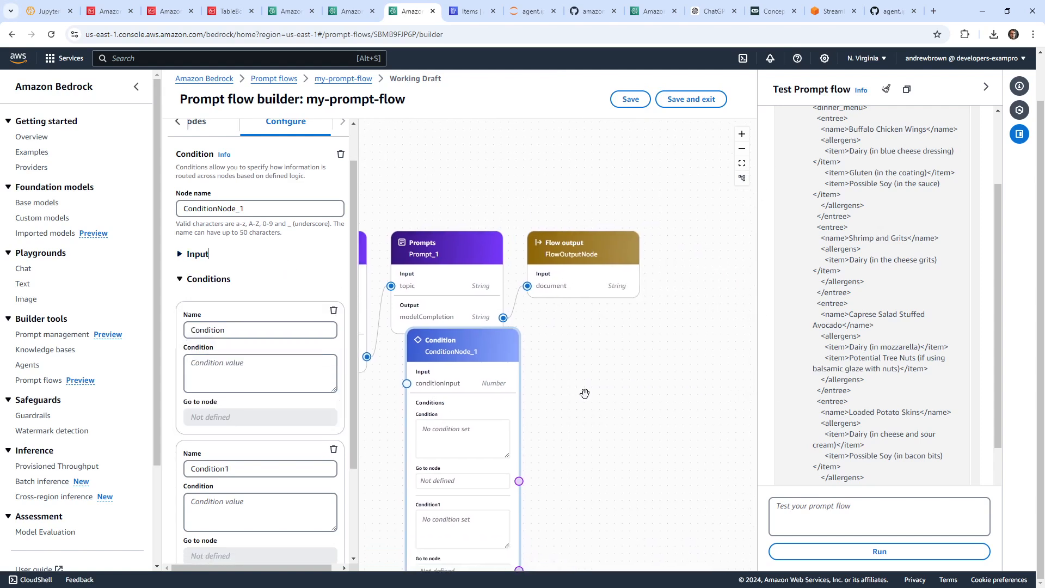
drag(492, 341, 624, 359)
drag(422, 412, 636, 418)
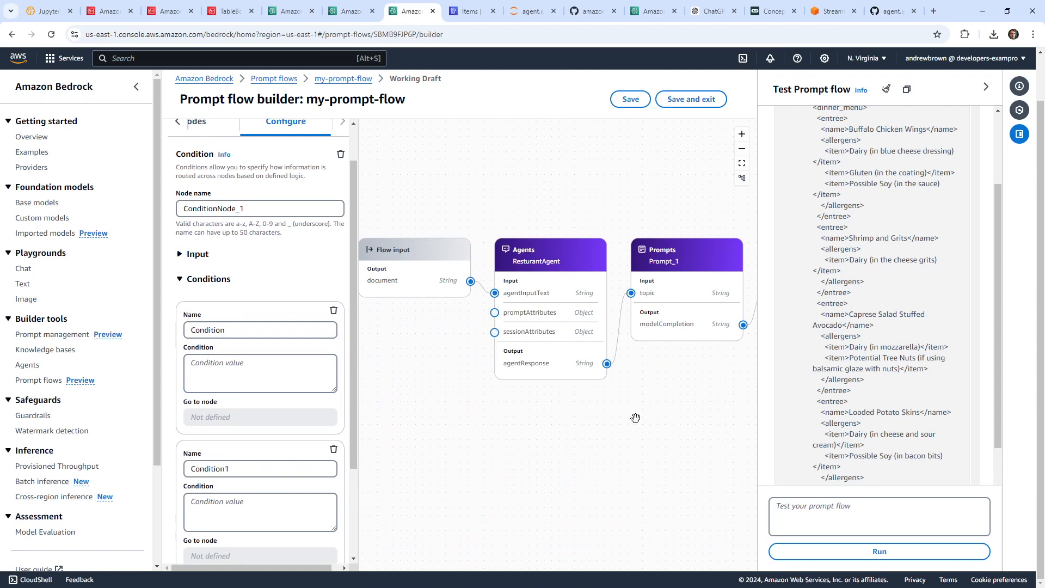
Close the flow test pane and add a second Flow Output node above the existing one.
click(213, 130)
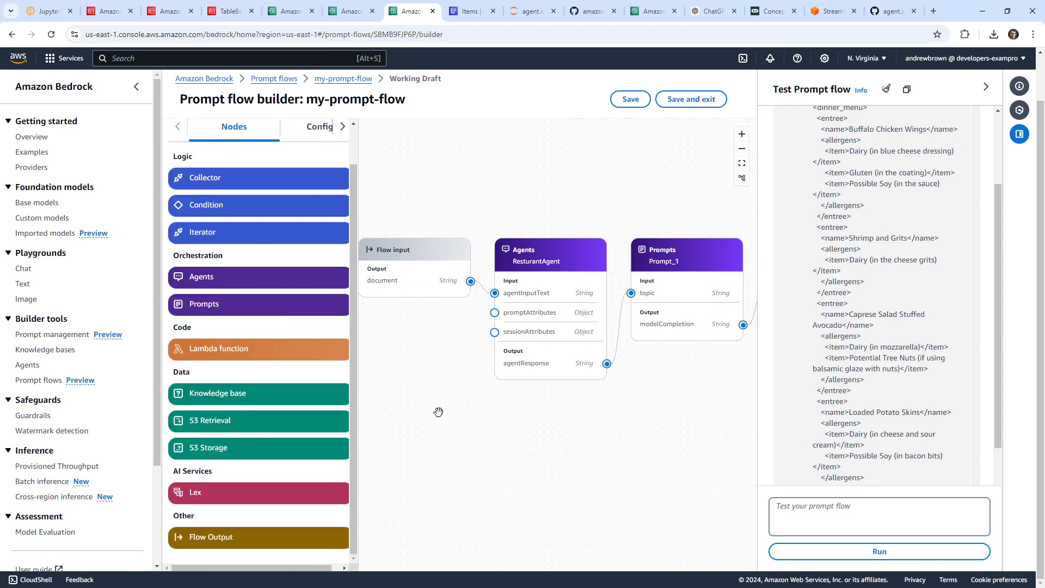
drag(567, 438, 598, 499)
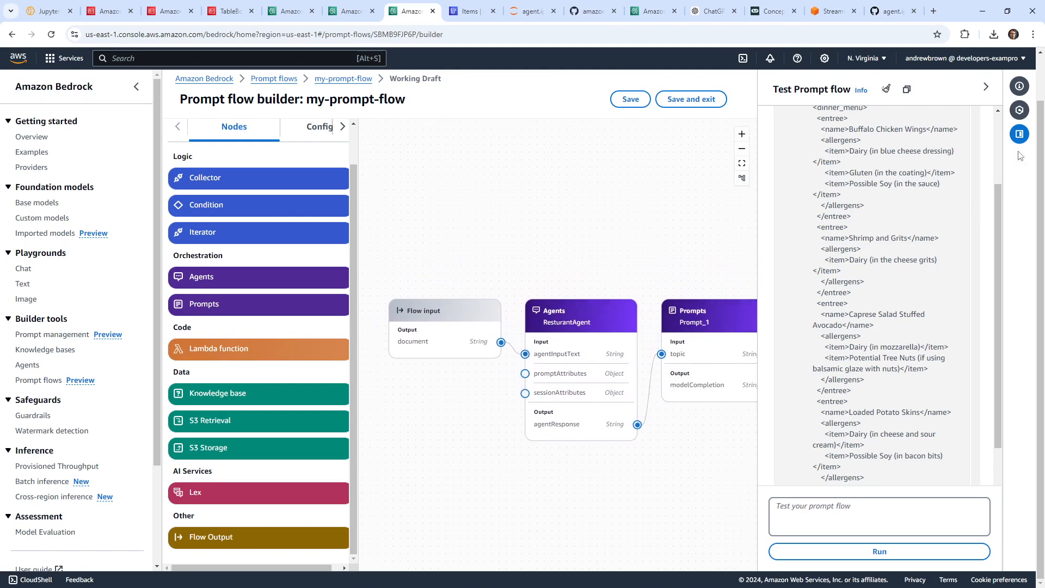
click(986, 89)
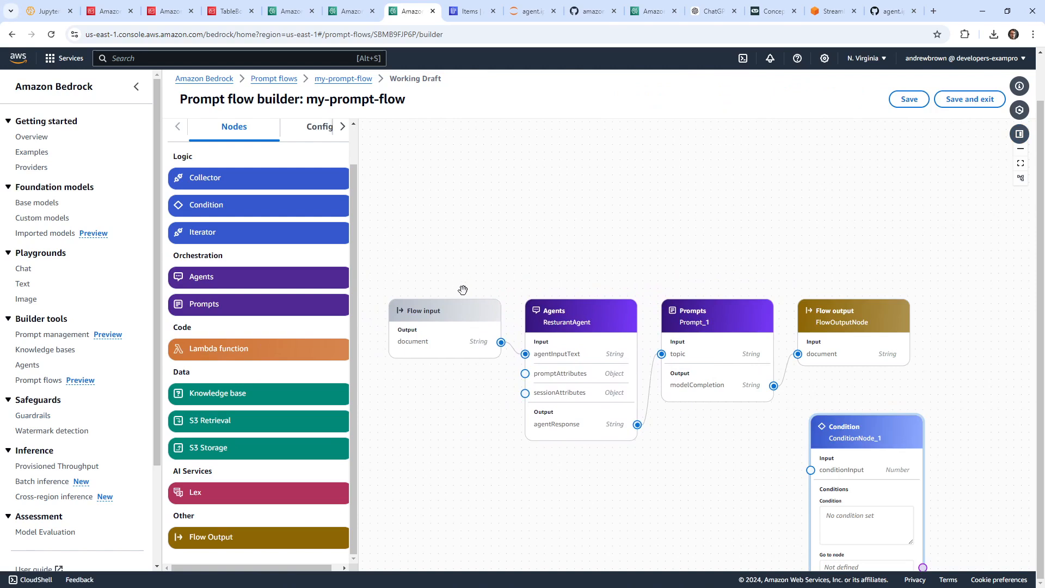
drag(481, 249, 527, 244)
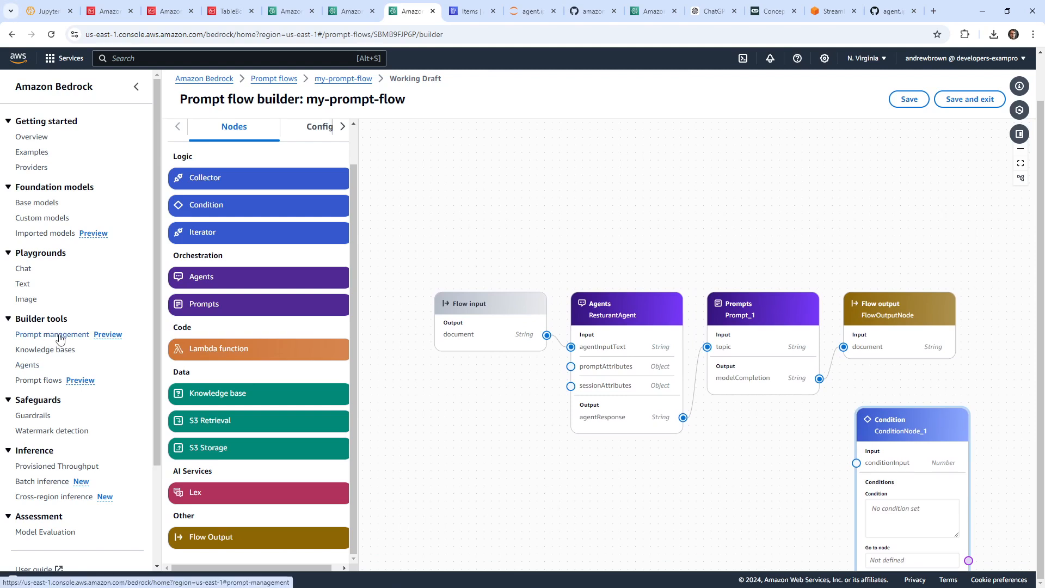
drag(726, 436, 603, 396)
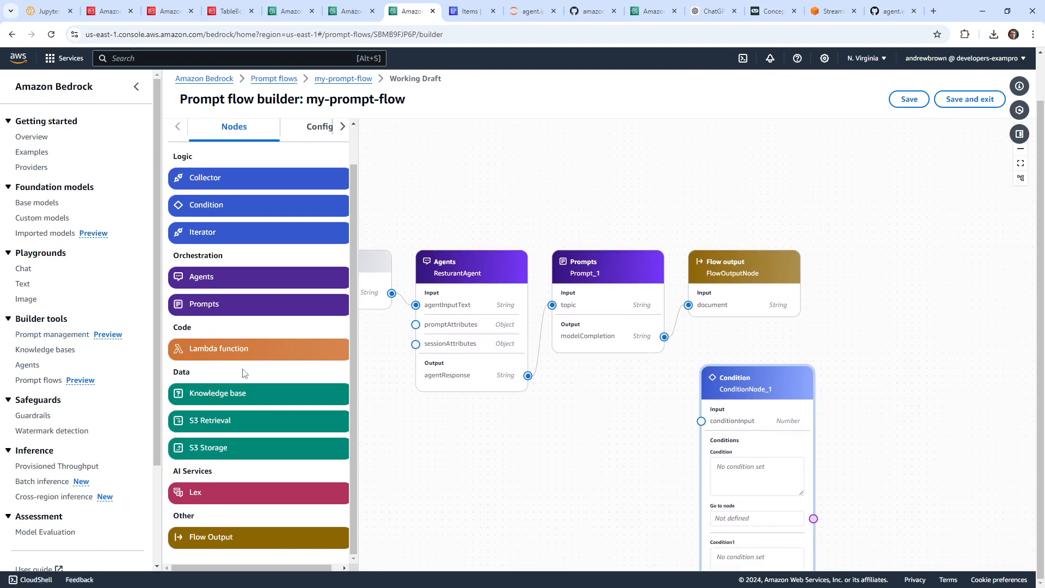
drag(259, 532, 720, 195)
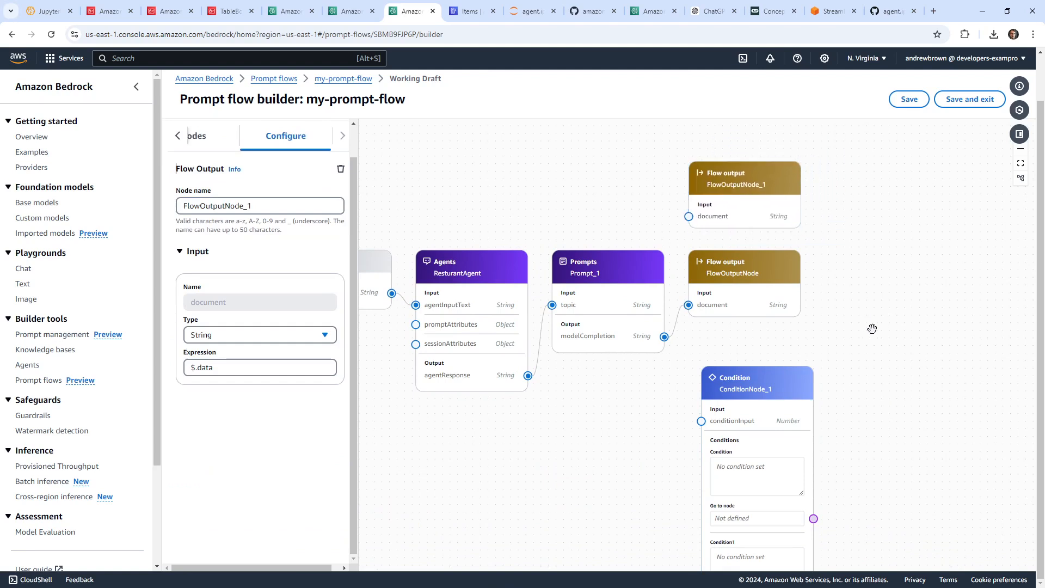
Rearrange the canvas so the Condition node sits below Prompt_1 and the original Flow output node is farther right.
drag(766, 387, 742, 523)
drag(888, 371, 802, 173)
drag(663, 210, 789, 302)
drag(657, 333, 558, 352)
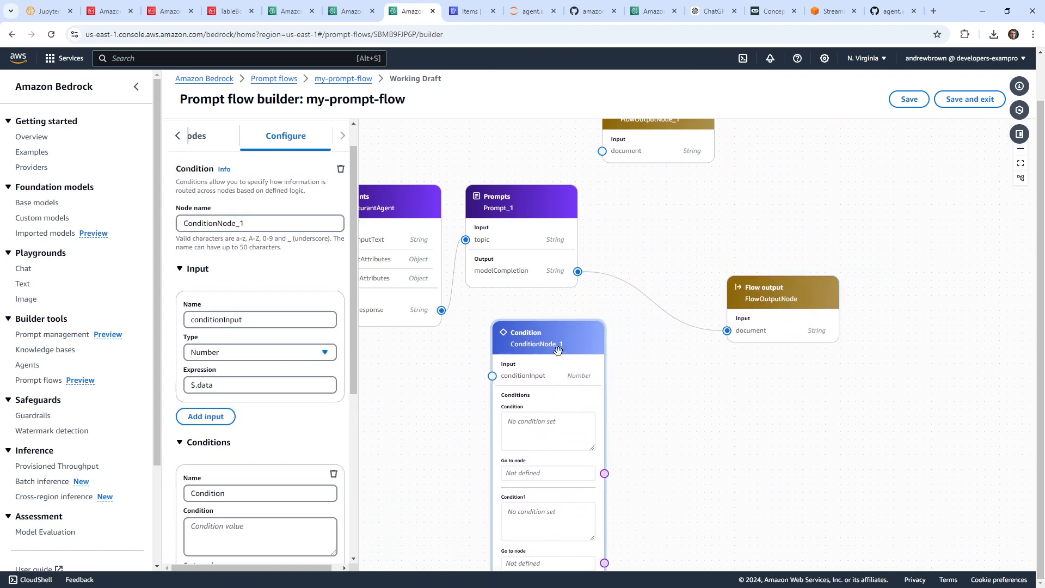
Try out an Iterator node beside the Condition node, checking its input and output settings, and delete it from the flow.
click(176, 139)
click(234, 140)
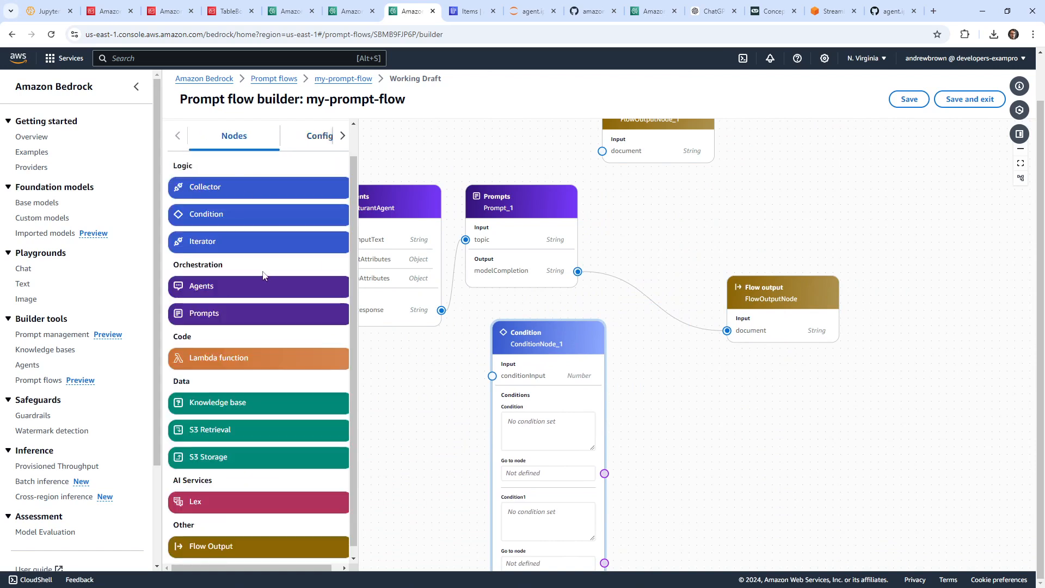
drag(240, 248, 806, 207)
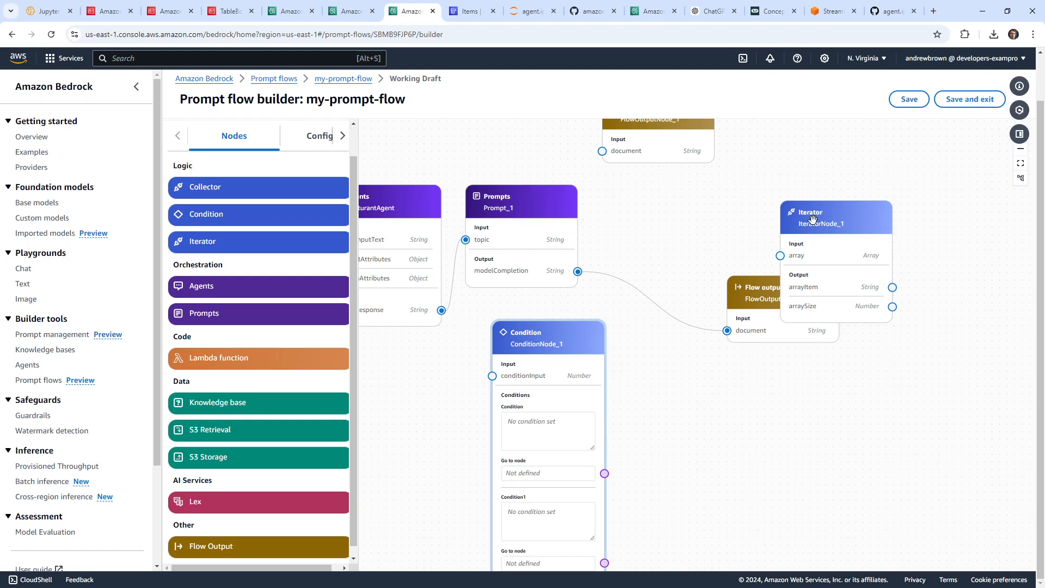
drag(813, 219, 667, 355)
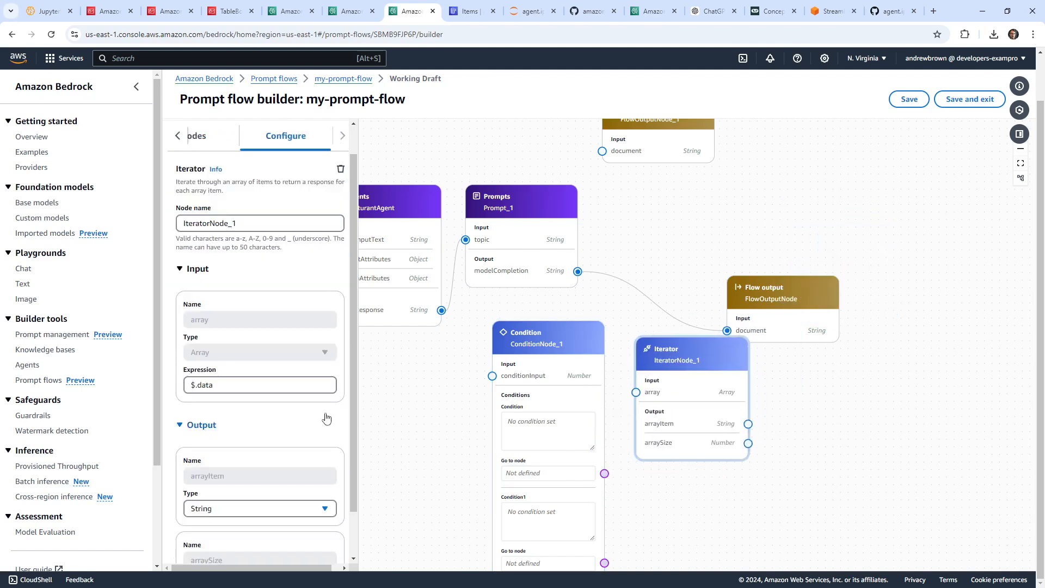
click(341, 169)
Delete the Condition node and rearrange the two Flow output nodes, bringing the connected one closer to Prompt_1.
click(531, 340)
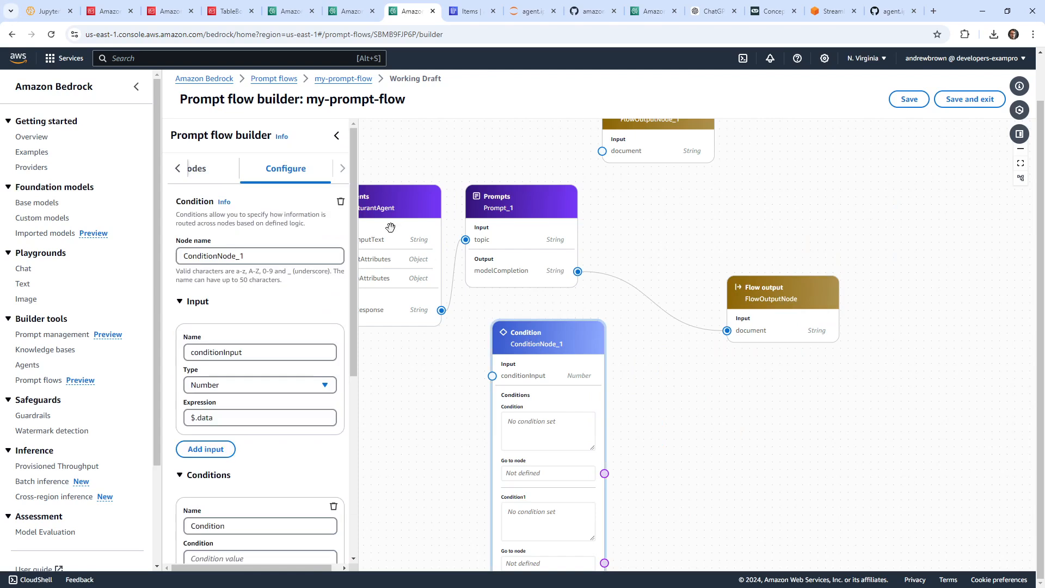
click(340, 201)
scroll(765, 347, up, 1)
drag(674, 294, 703, 346)
drag(674, 207, 726, 245)
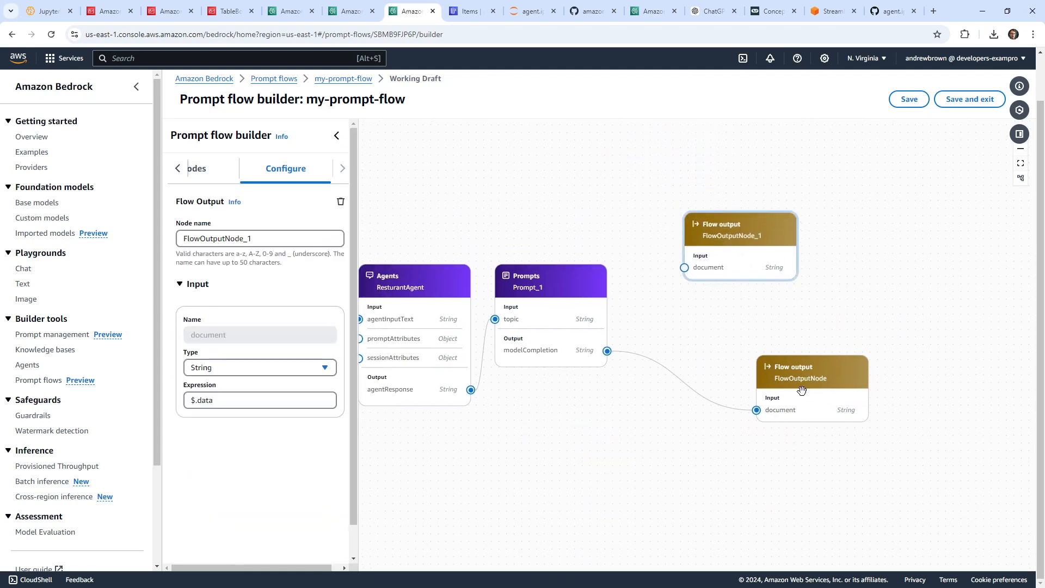
drag(802, 390, 701, 390)
click(1019, 134)
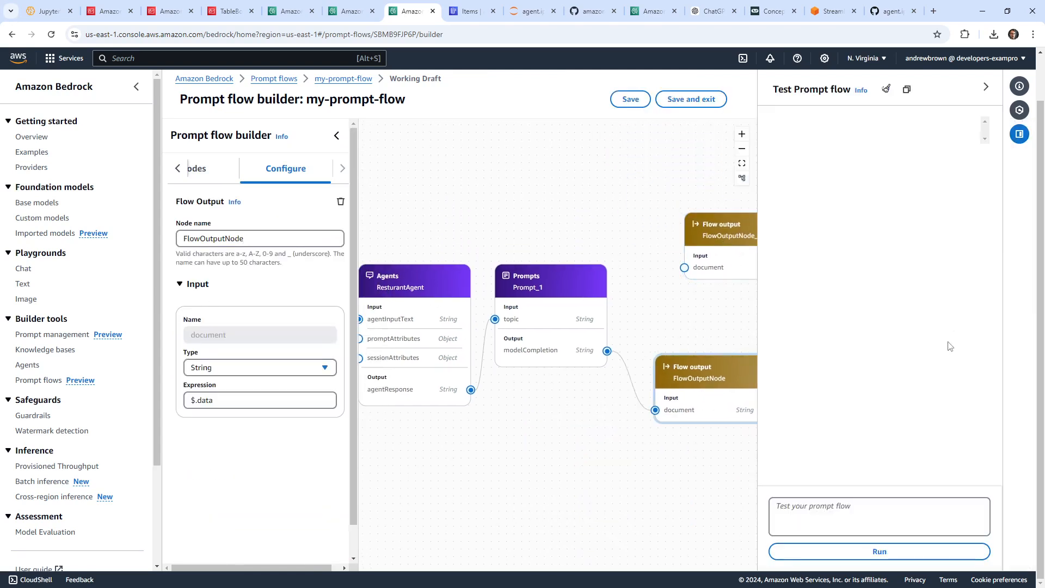
click(980, 88)
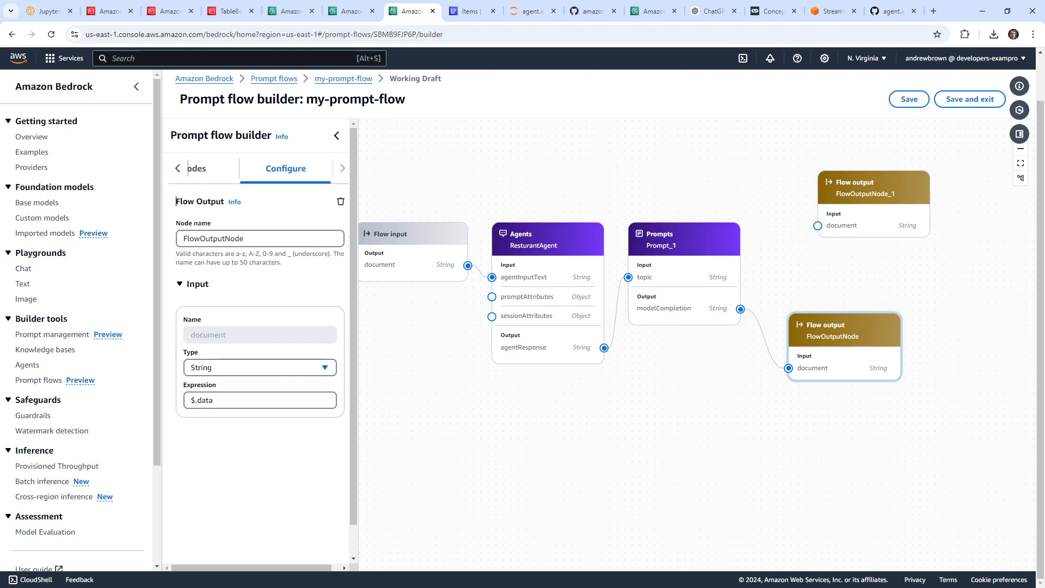
Permanently delete my-prompt-flow from the prompt flows list, confirming with the text "delete".
click(38, 380)
click(197, 352)
click(878, 286)
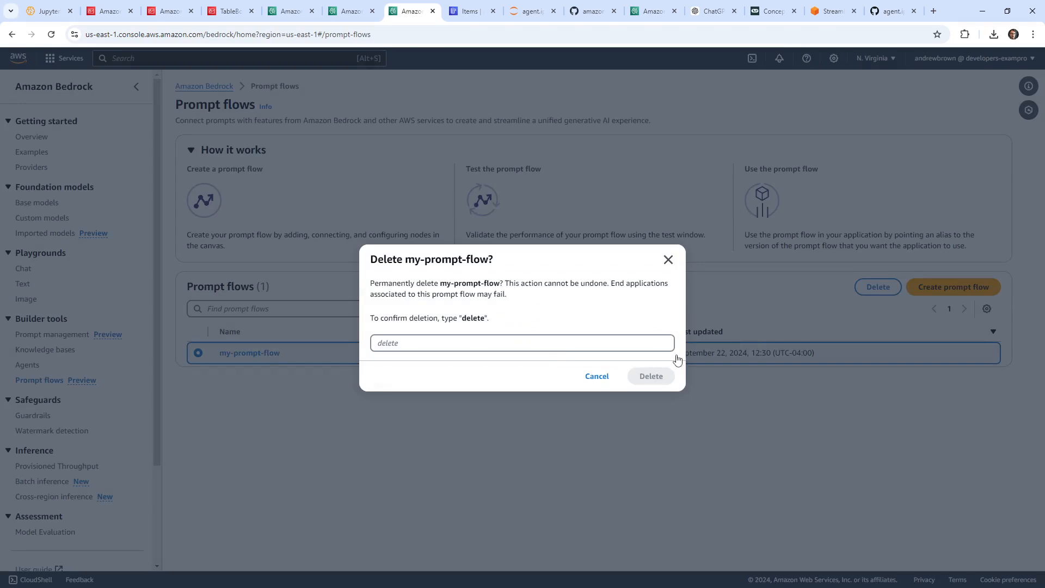
click(561, 349)
text(dele)
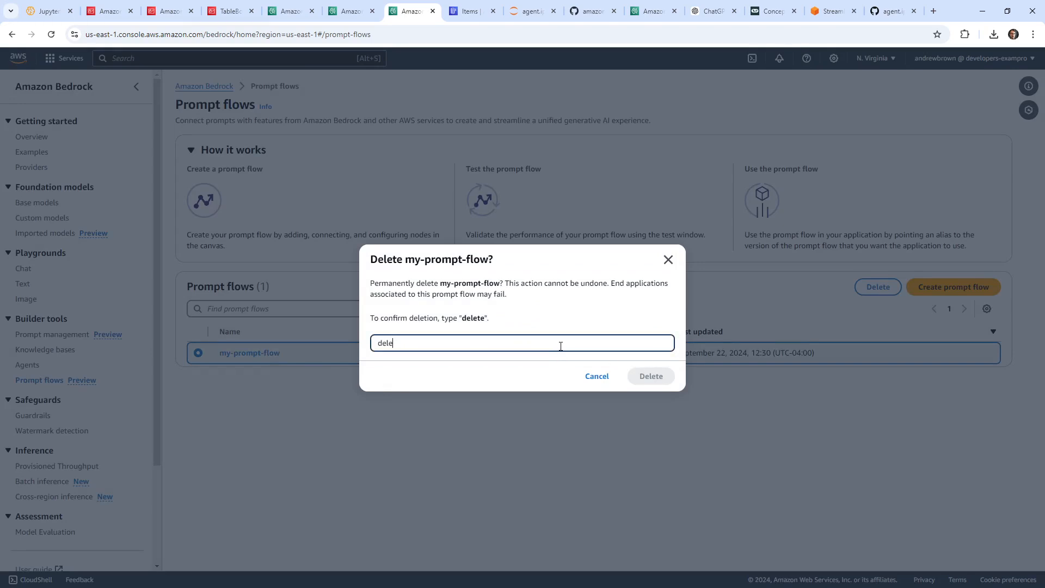
text(te)
click(674, 377)
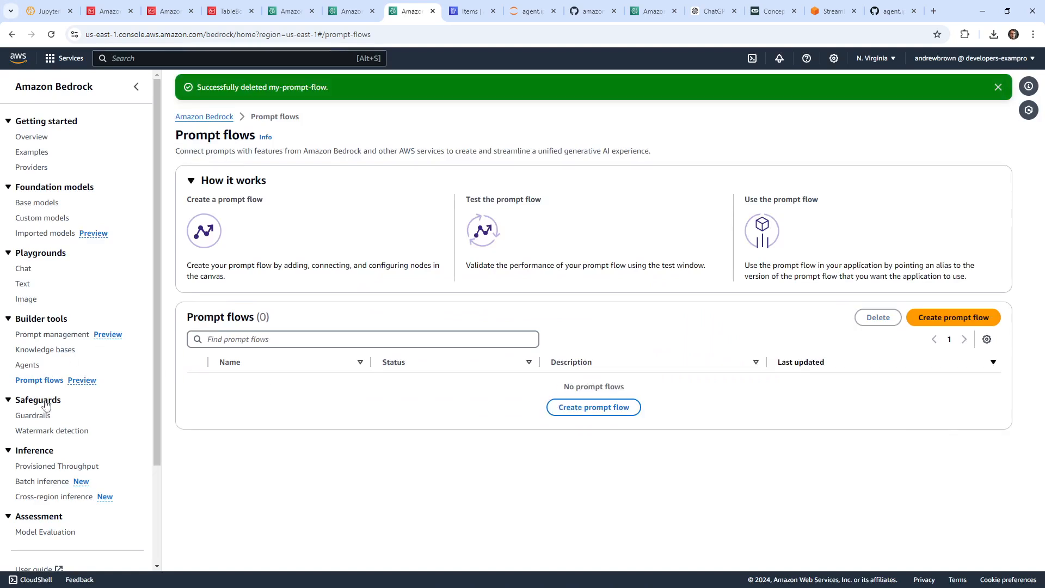
Permanently delete the resturant-prompt-format prompt from Prompt management, confirming with the text "confirm".
click(54, 335)
click(198, 364)
click(854, 296)
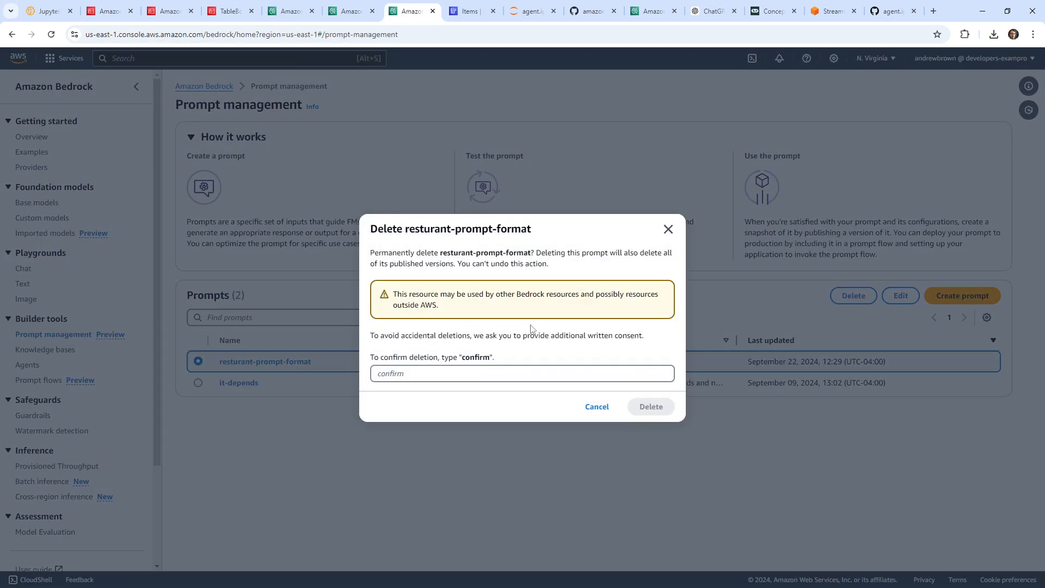
text(confirm)
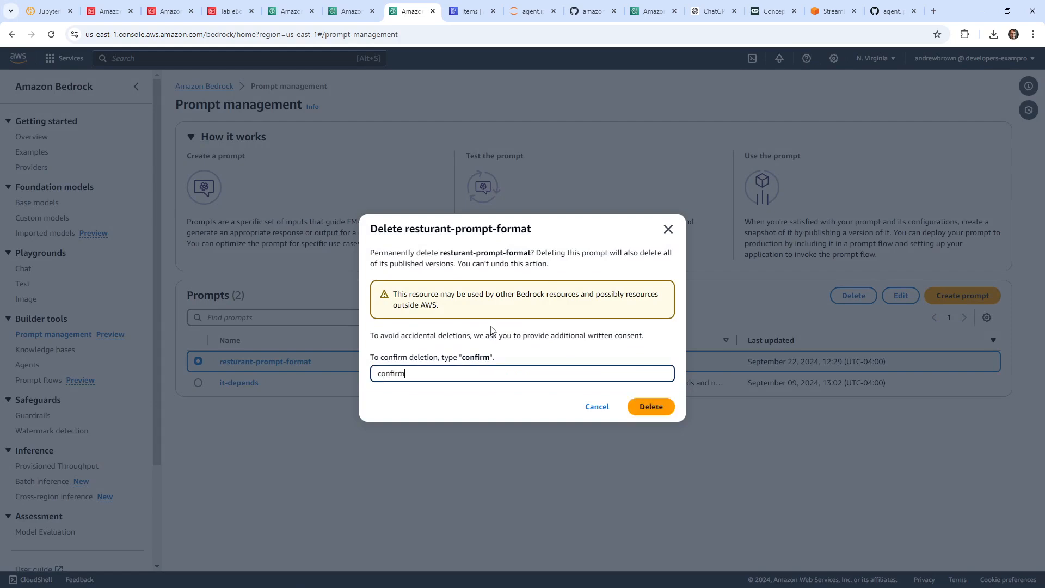
click(661, 403)
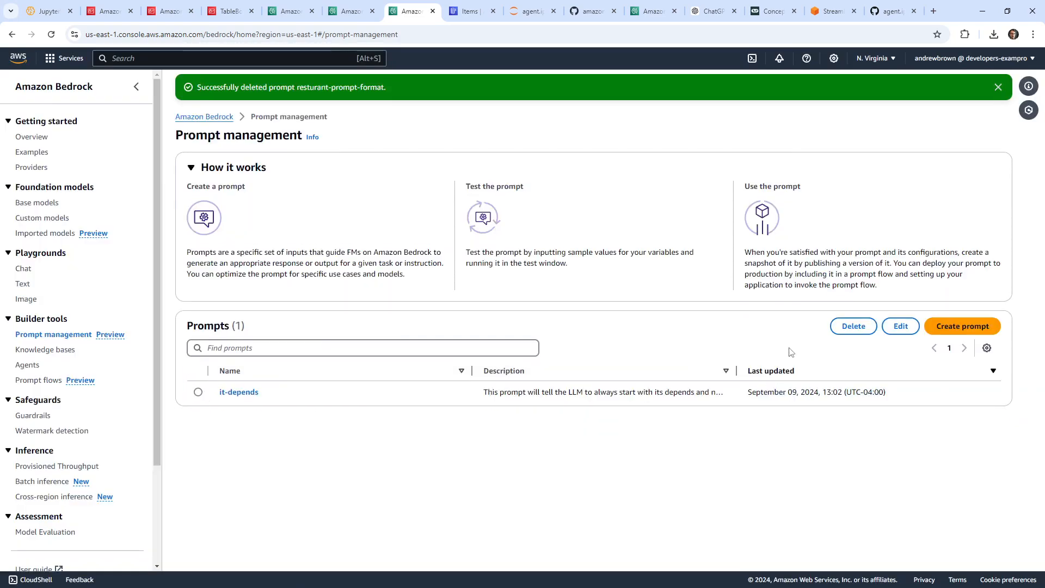
Permanently delete the it-depends prompt as well, confirming with the text "confirm".
click(199, 392)
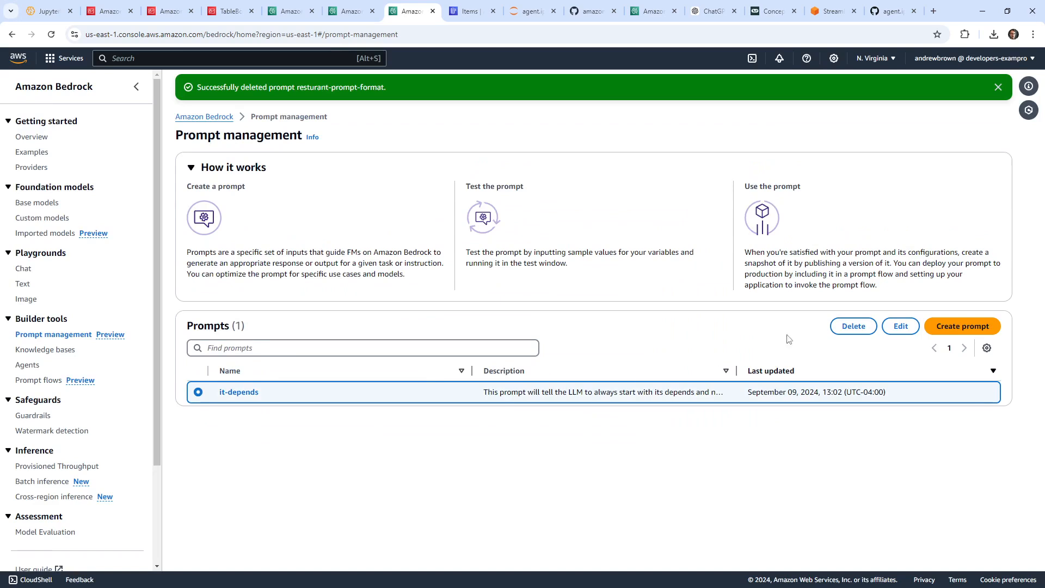
click(852, 337)
click(443, 373)
text(confir)
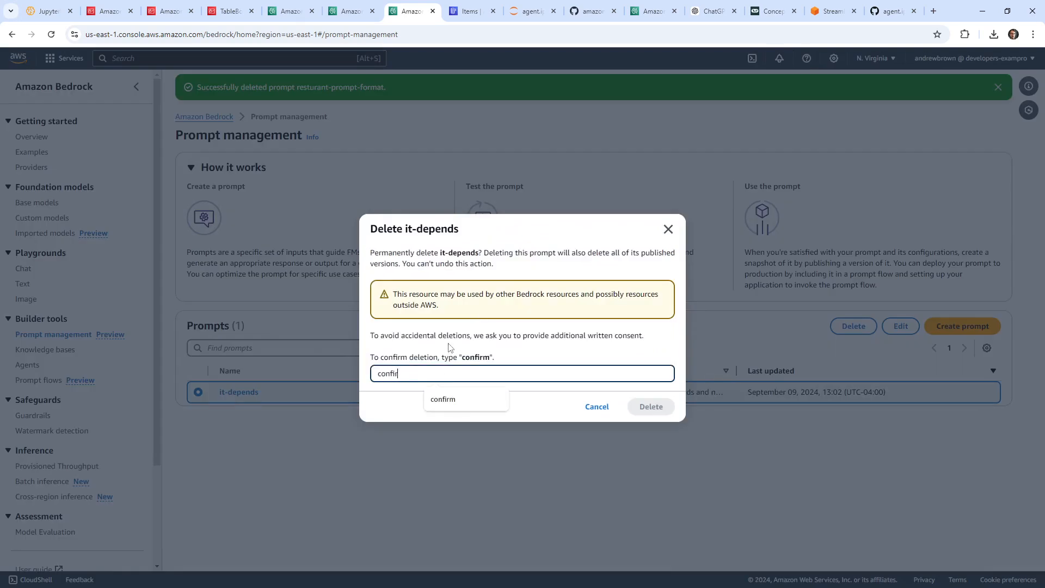
text(m)
click(651, 406)
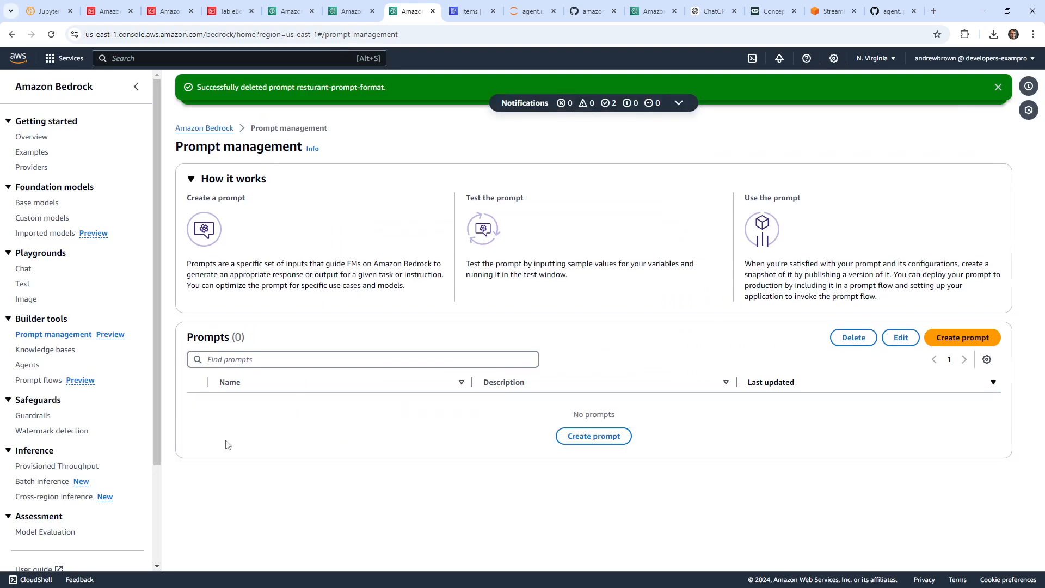